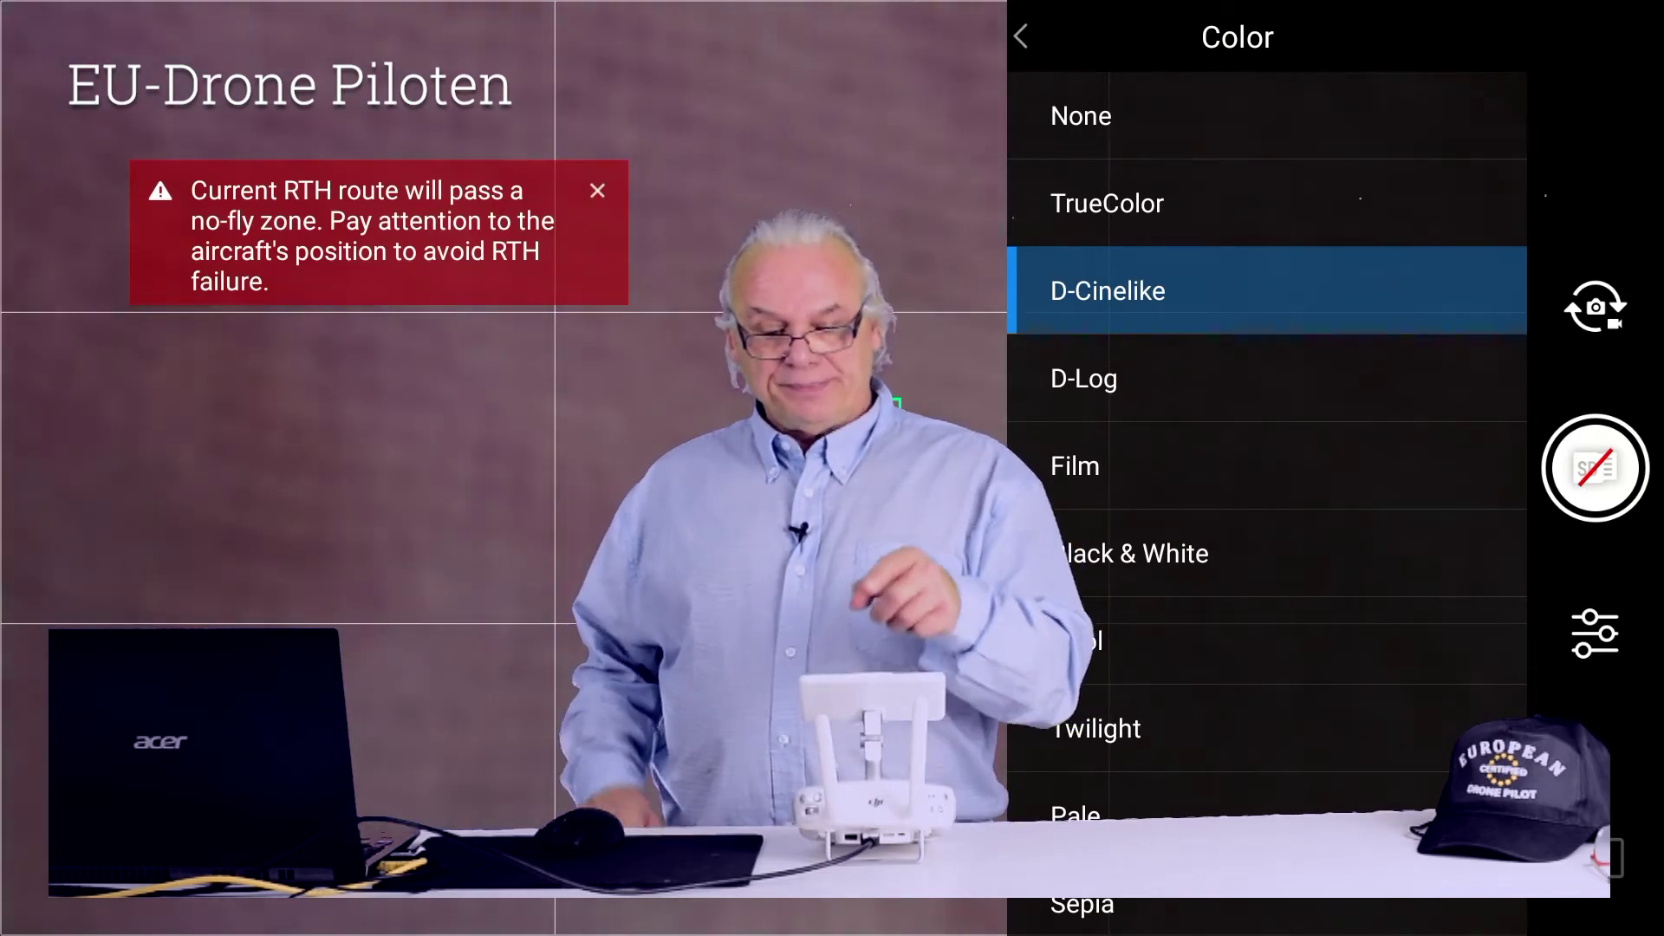
- Switch the DJI GO 4 colour profile from None back to D-Cinelike
{"action": "left_click", "coordinate": [1080, 117]}
{"action": "left_click", "coordinate": [1021, 36]}
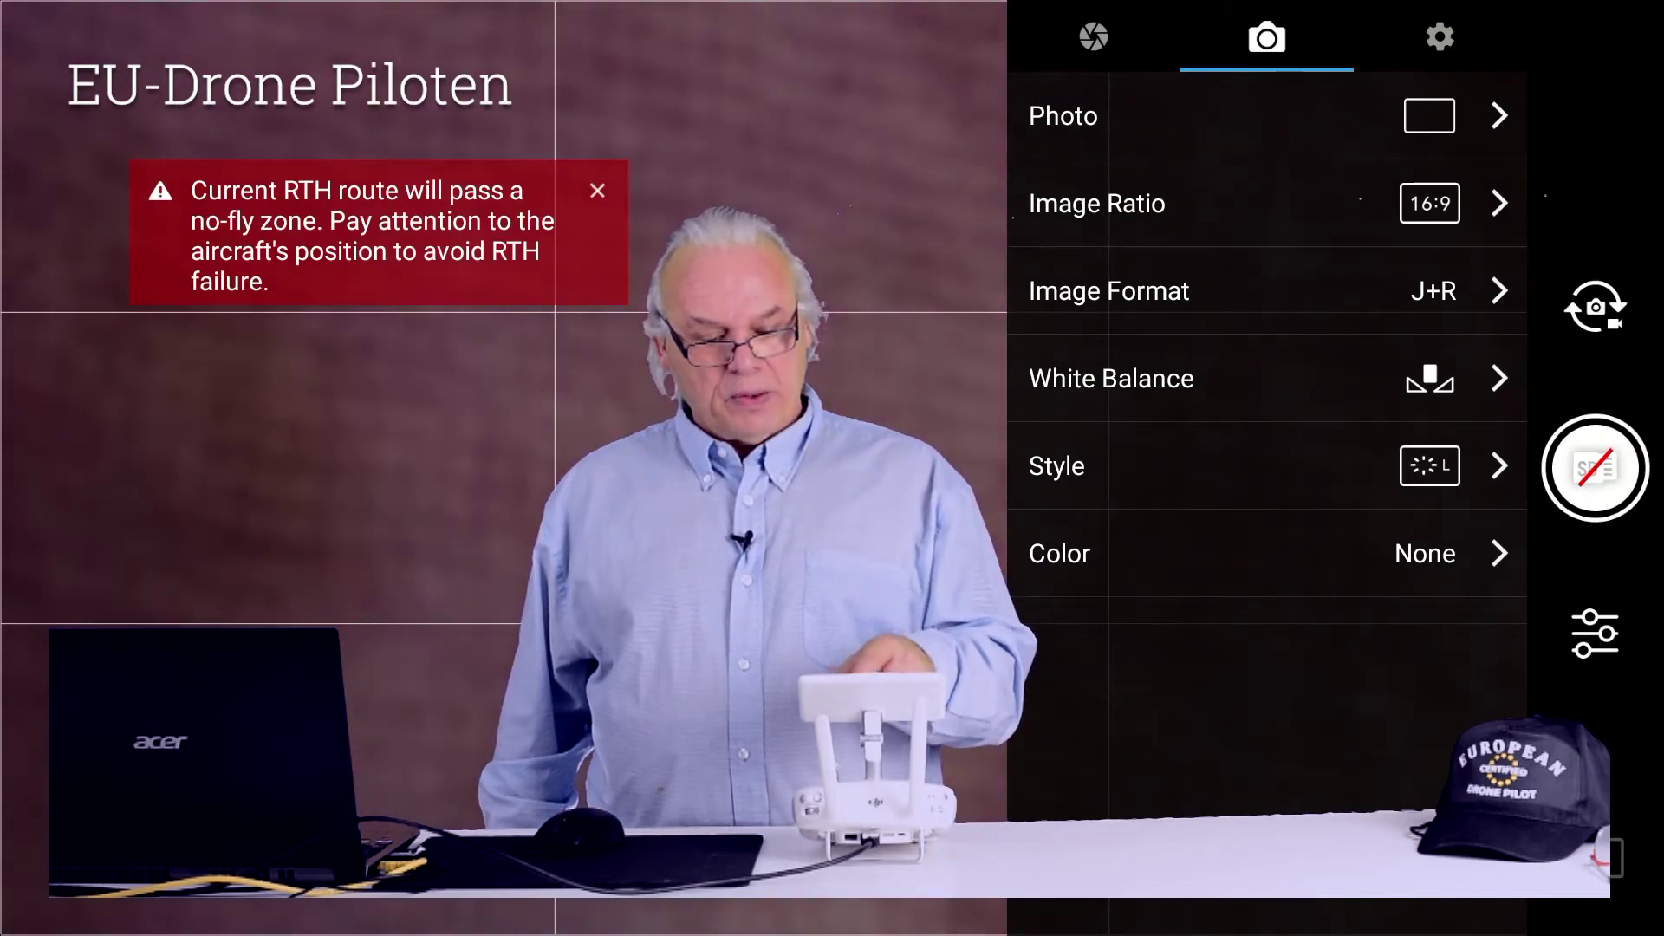
{"action": "left_click", "coordinate": [1265, 553]}
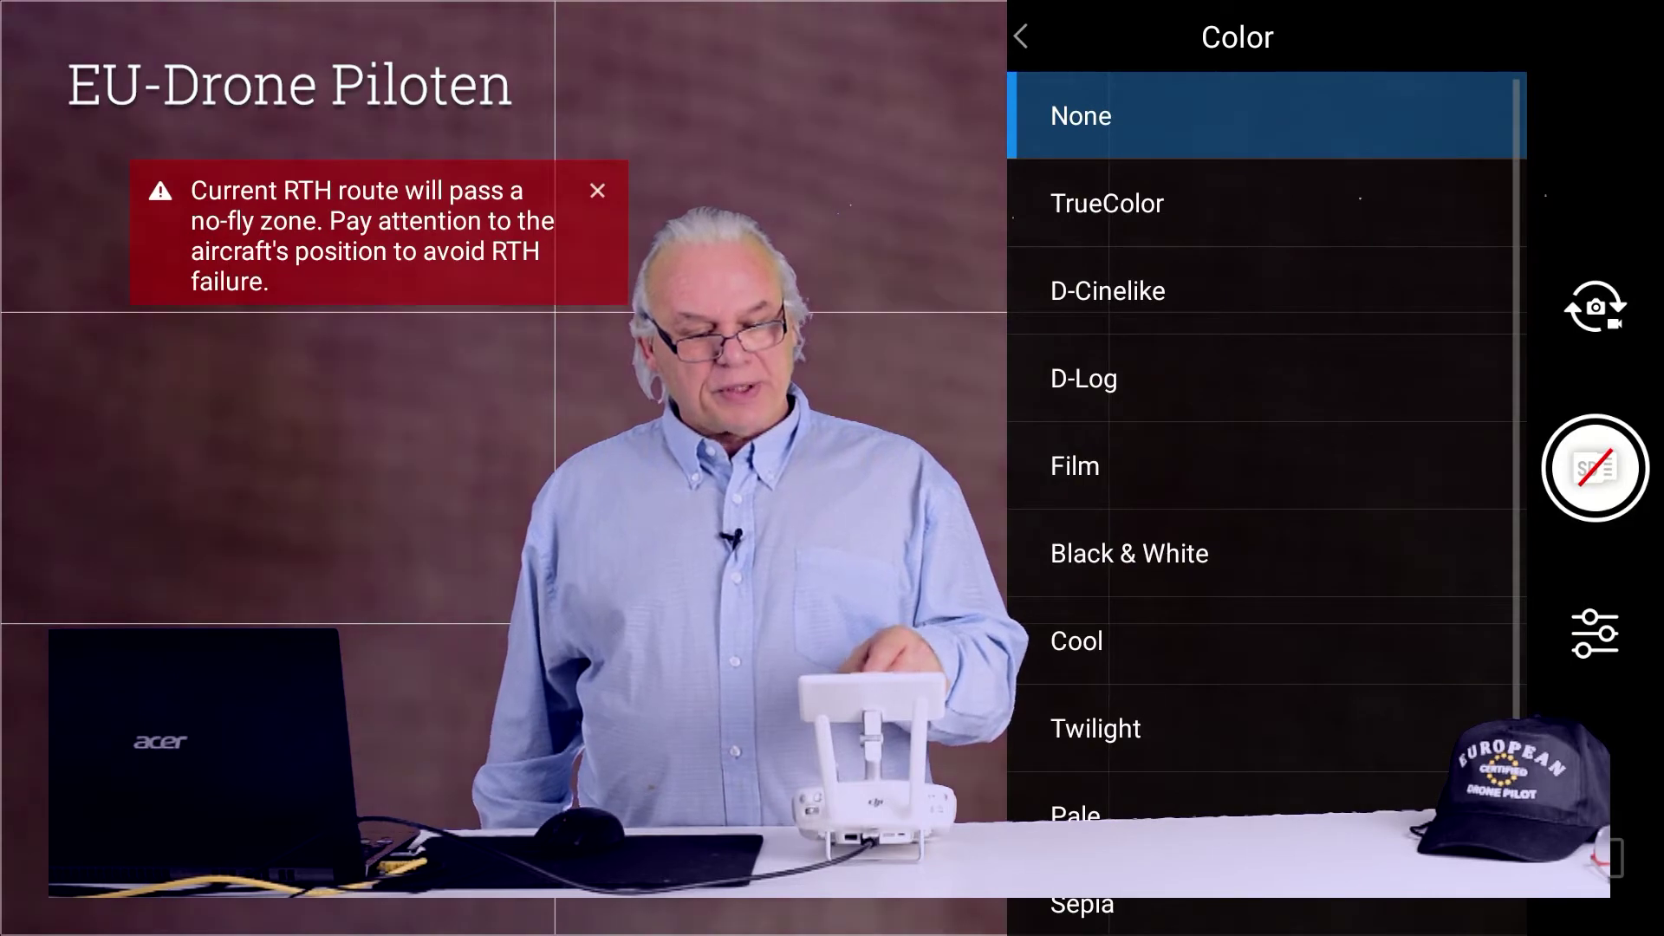
{"action": "left_click", "coordinate": [1108, 290]}
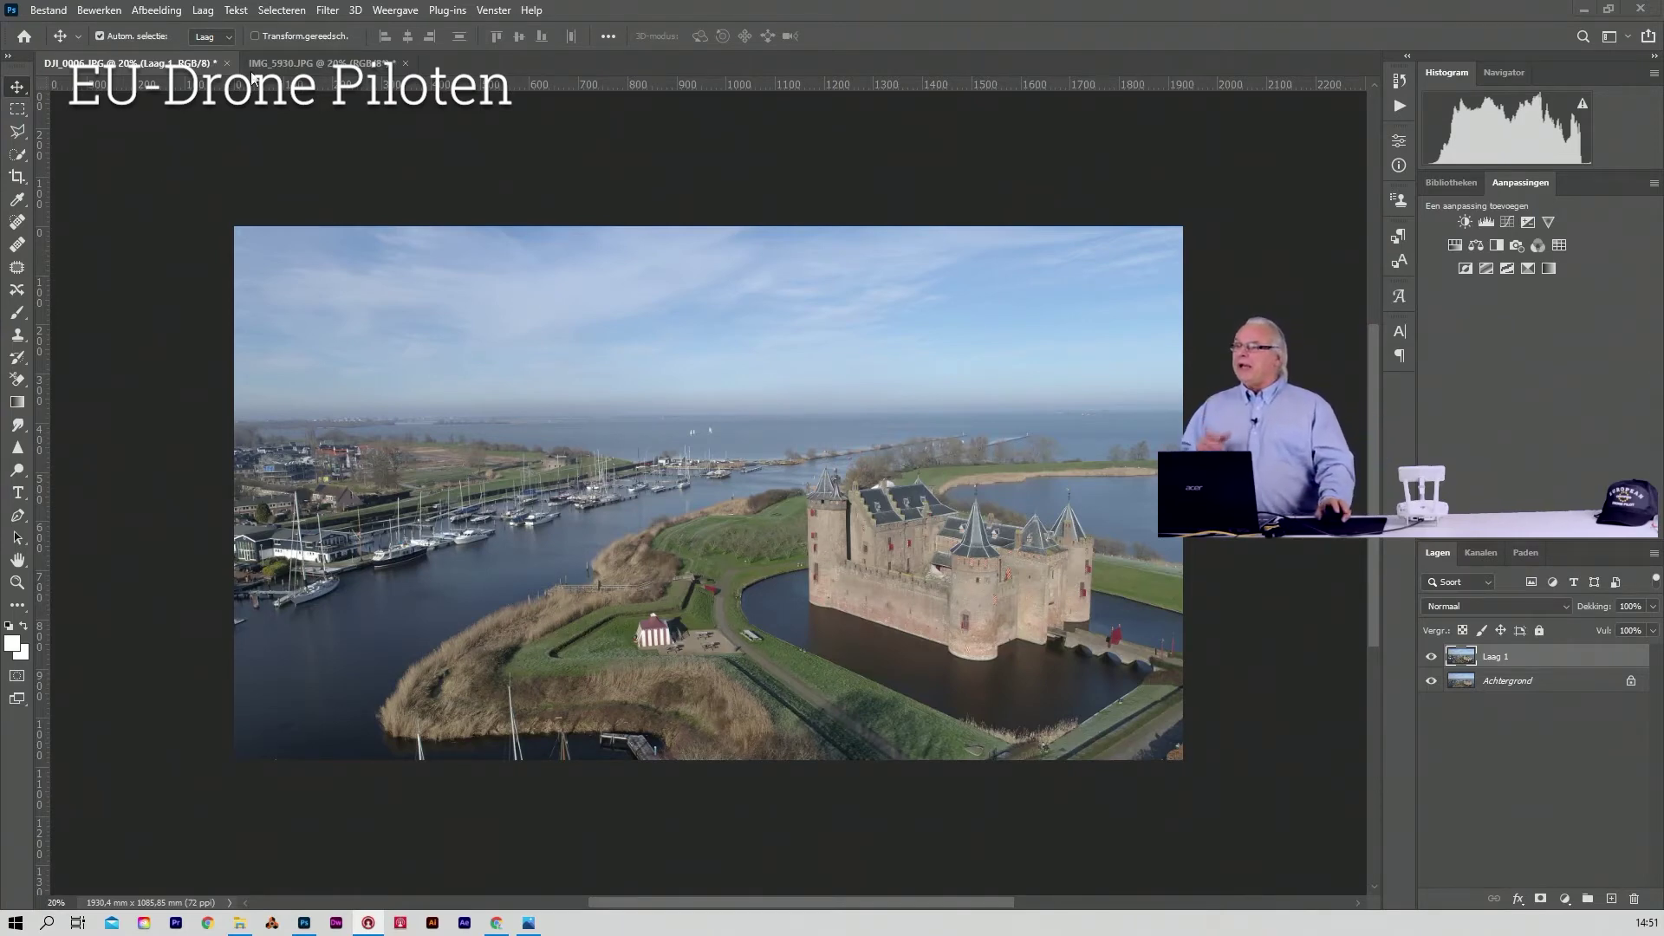
- Bring the IMG_5930 sofa room photo to the front in Photoshop
{"action": "left_click", "coordinate": [316, 62]}
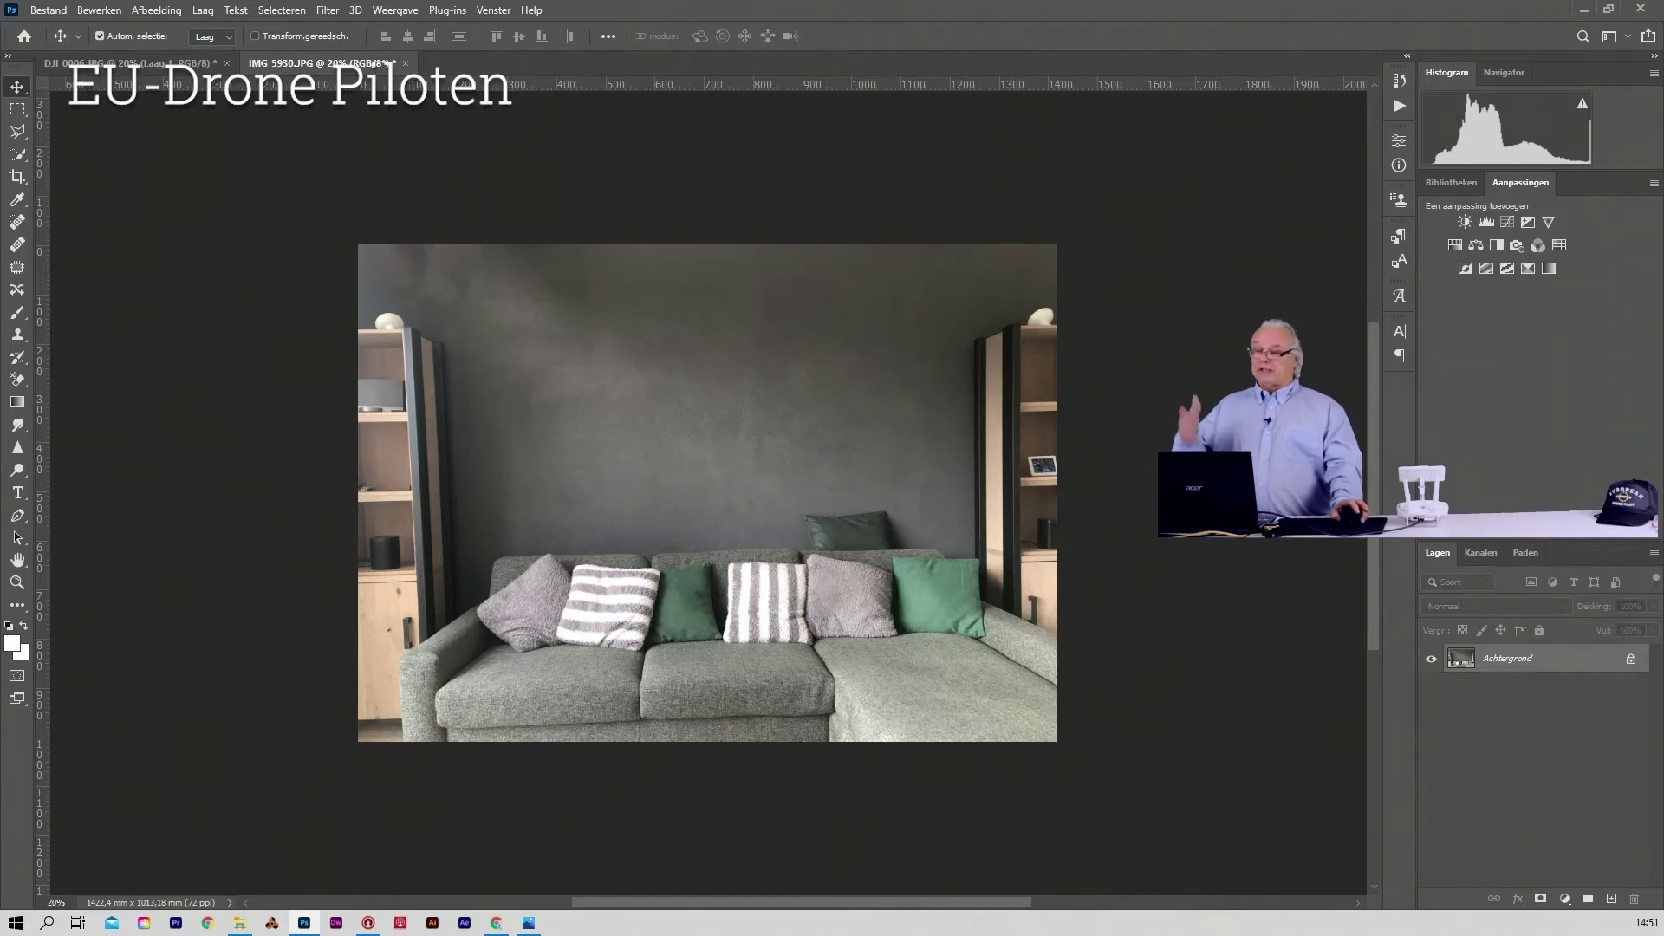
- Select a wide, centred rectangle on the wall above the sofa and add empty layer Laag 1
{"action": "left_click", "coordinate": [17, 111]}
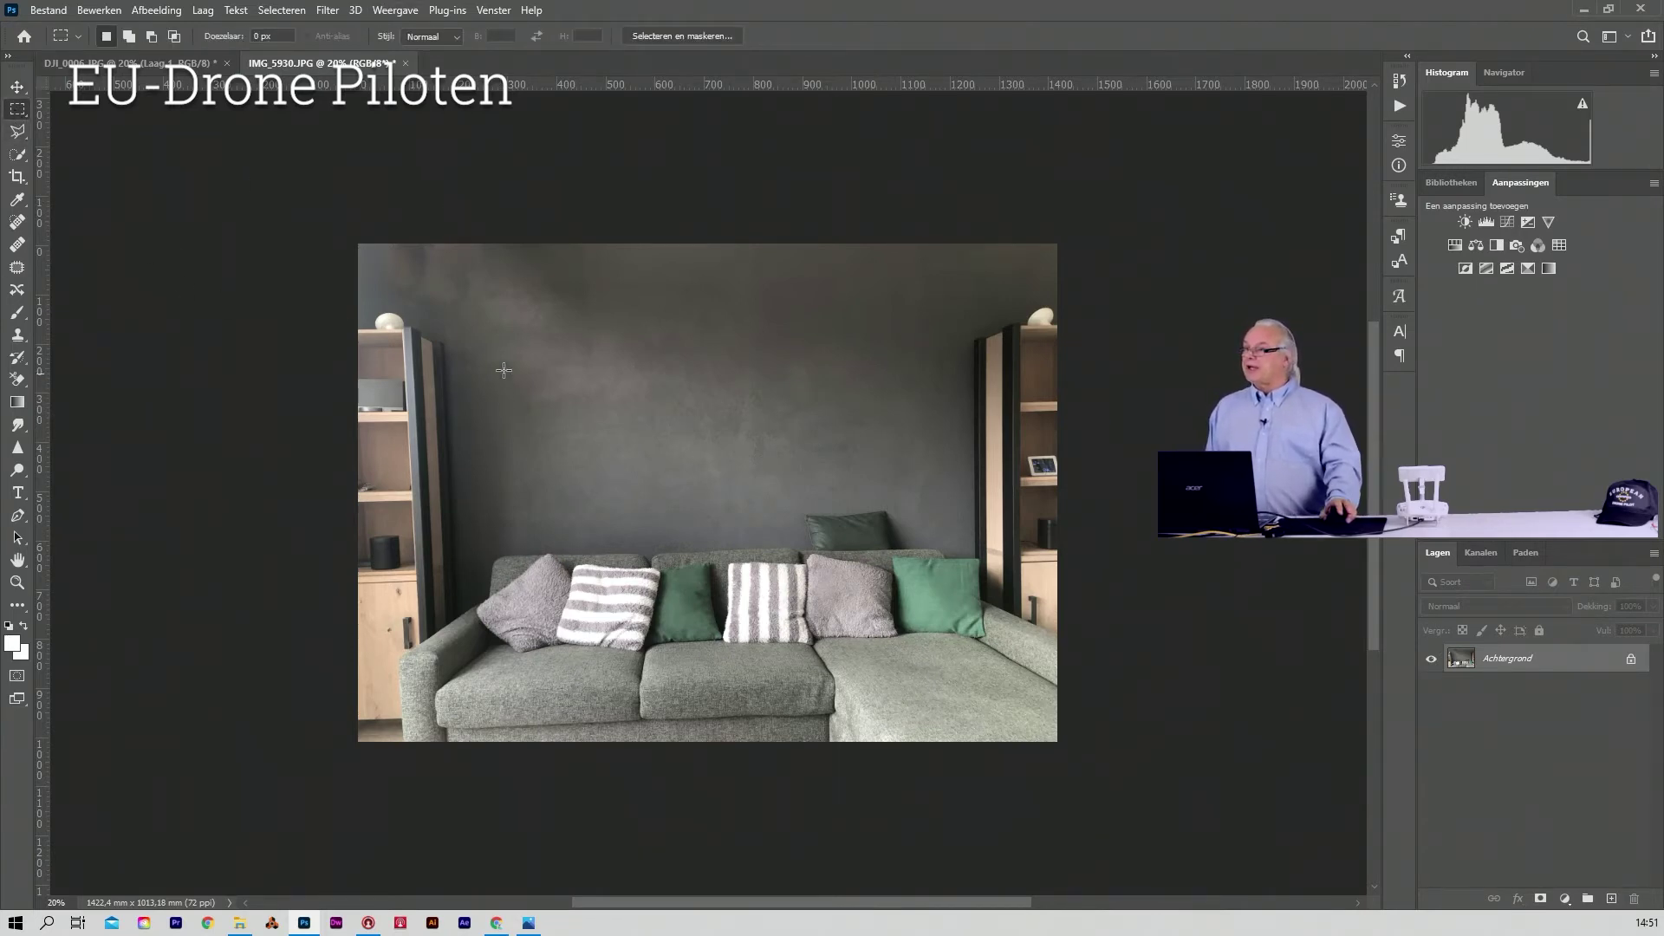
{"action": "left_click_drag", "start_coordinate": [639, 452], "coordinate": [984, 466]}
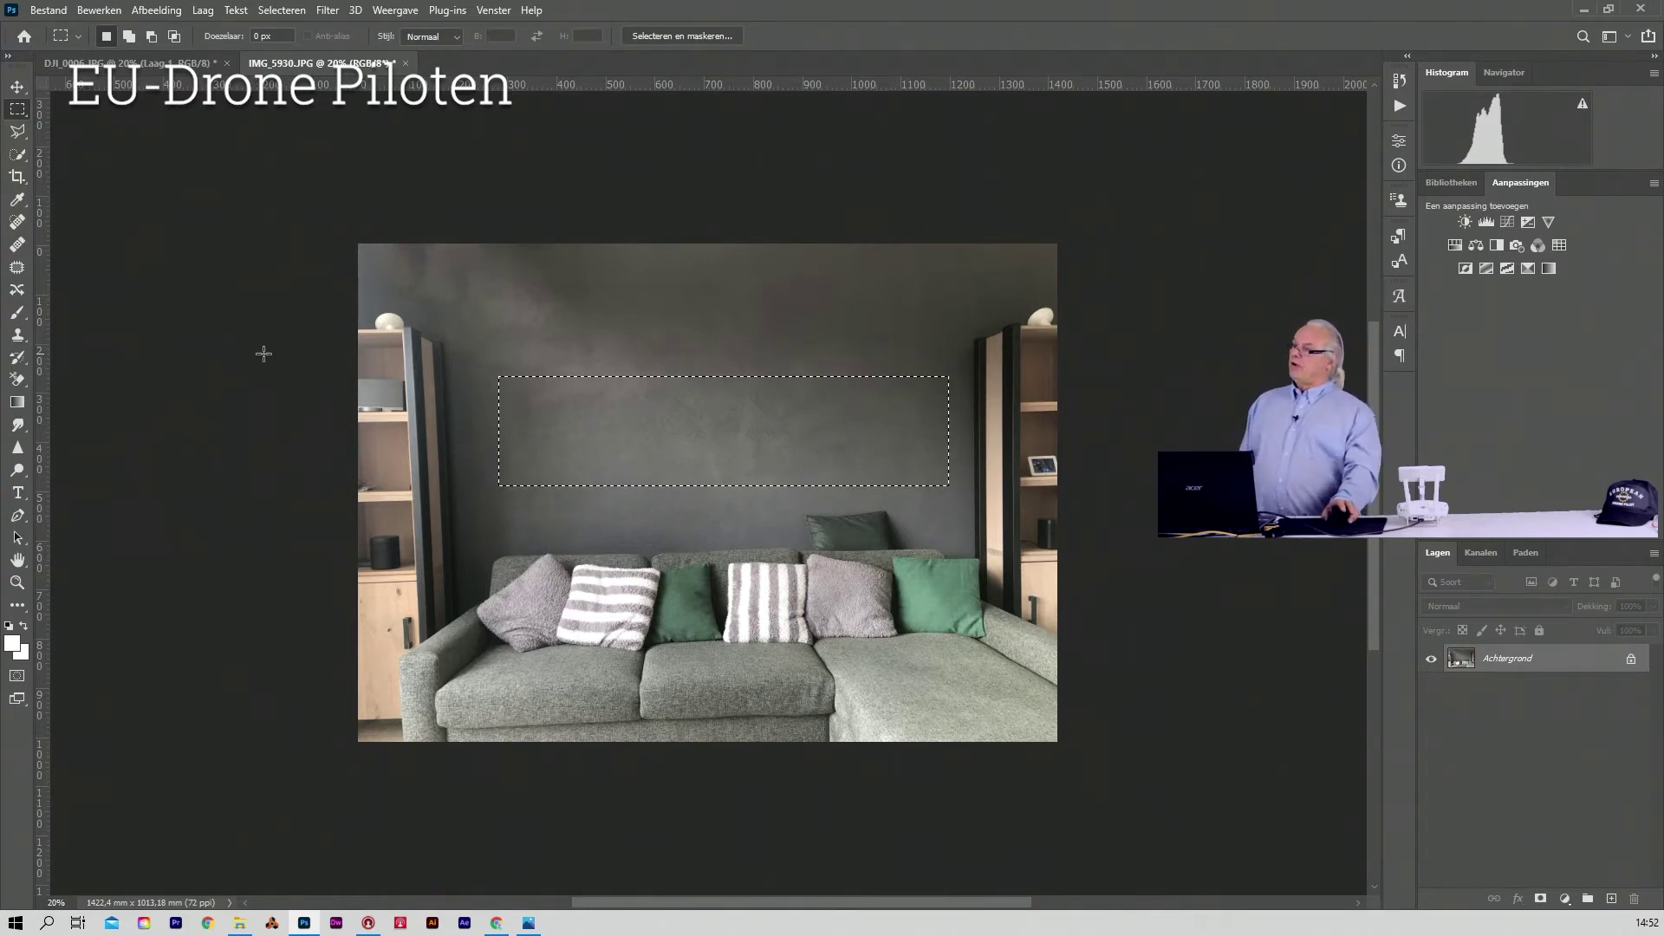
{"action": "left_click_drag", "start_coordinate": [587, 450], "coordinate": [591, 450]}
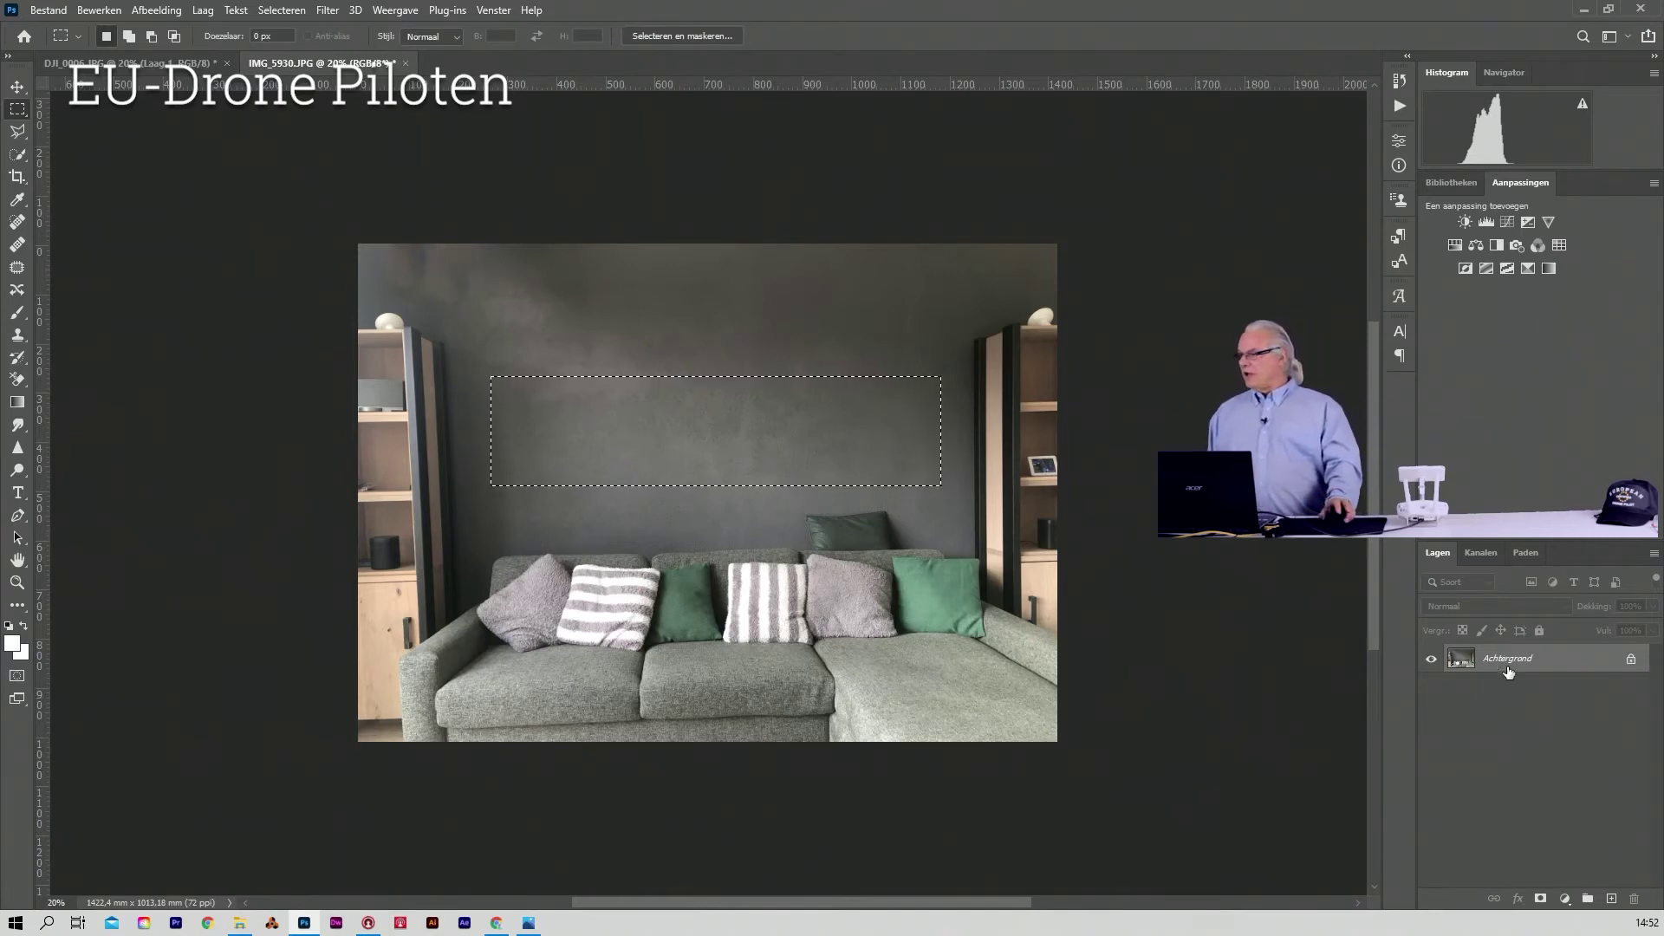
{"action": "left_click", "coordinate": [1613, 898]}
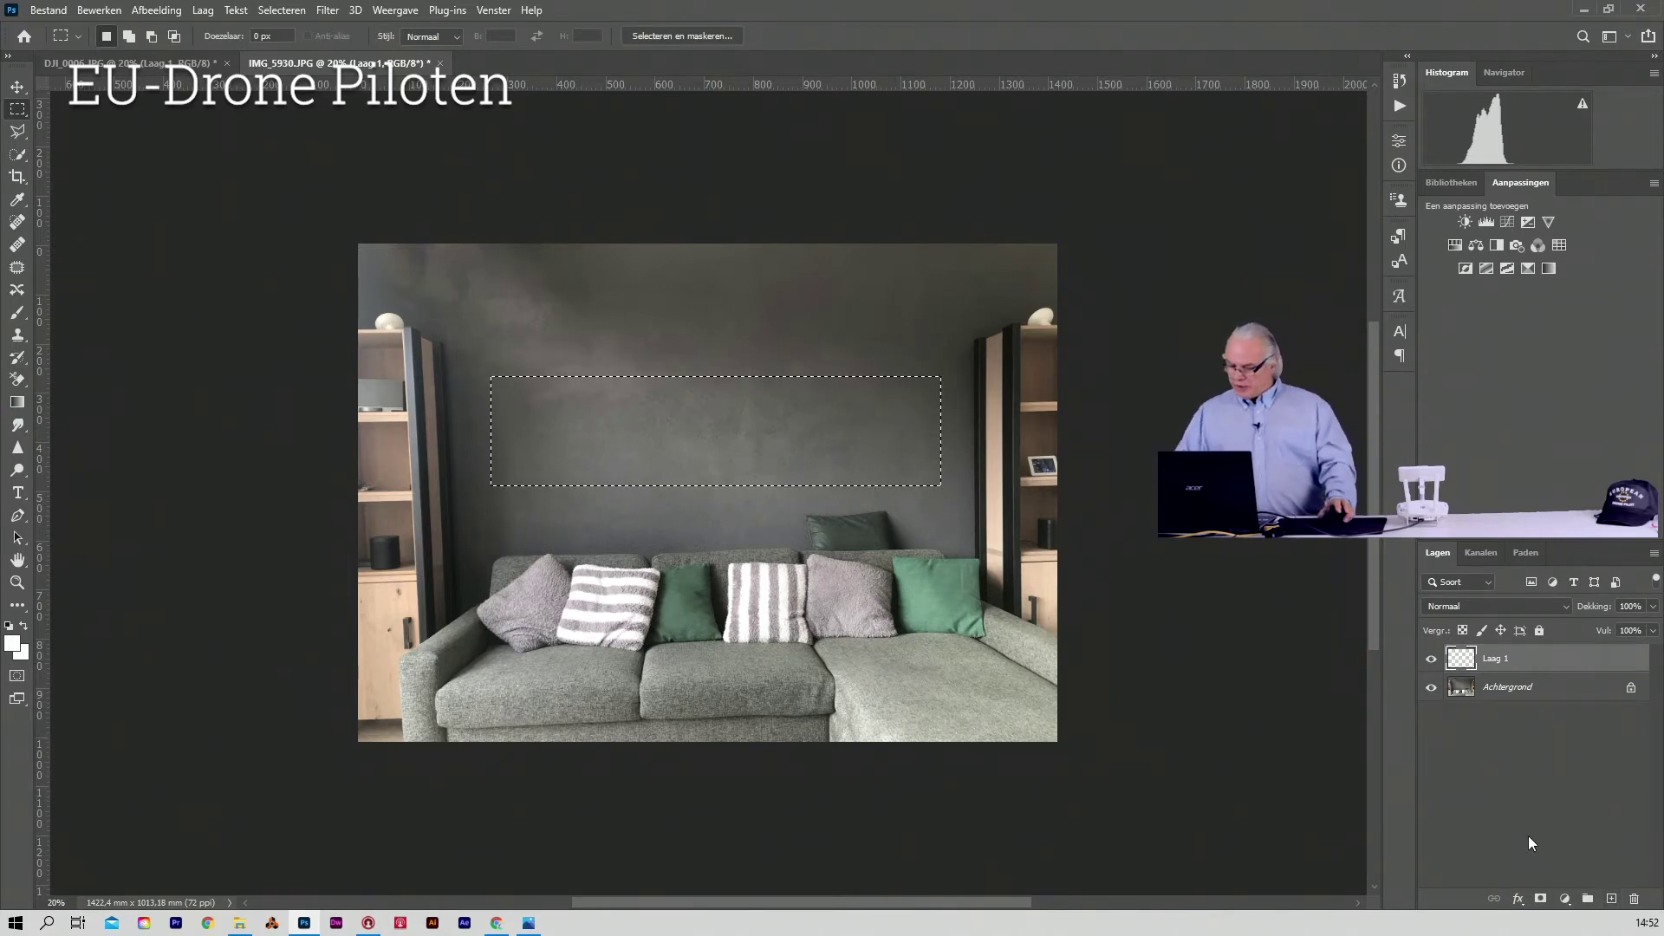
{"action": "key", "text": "i"}
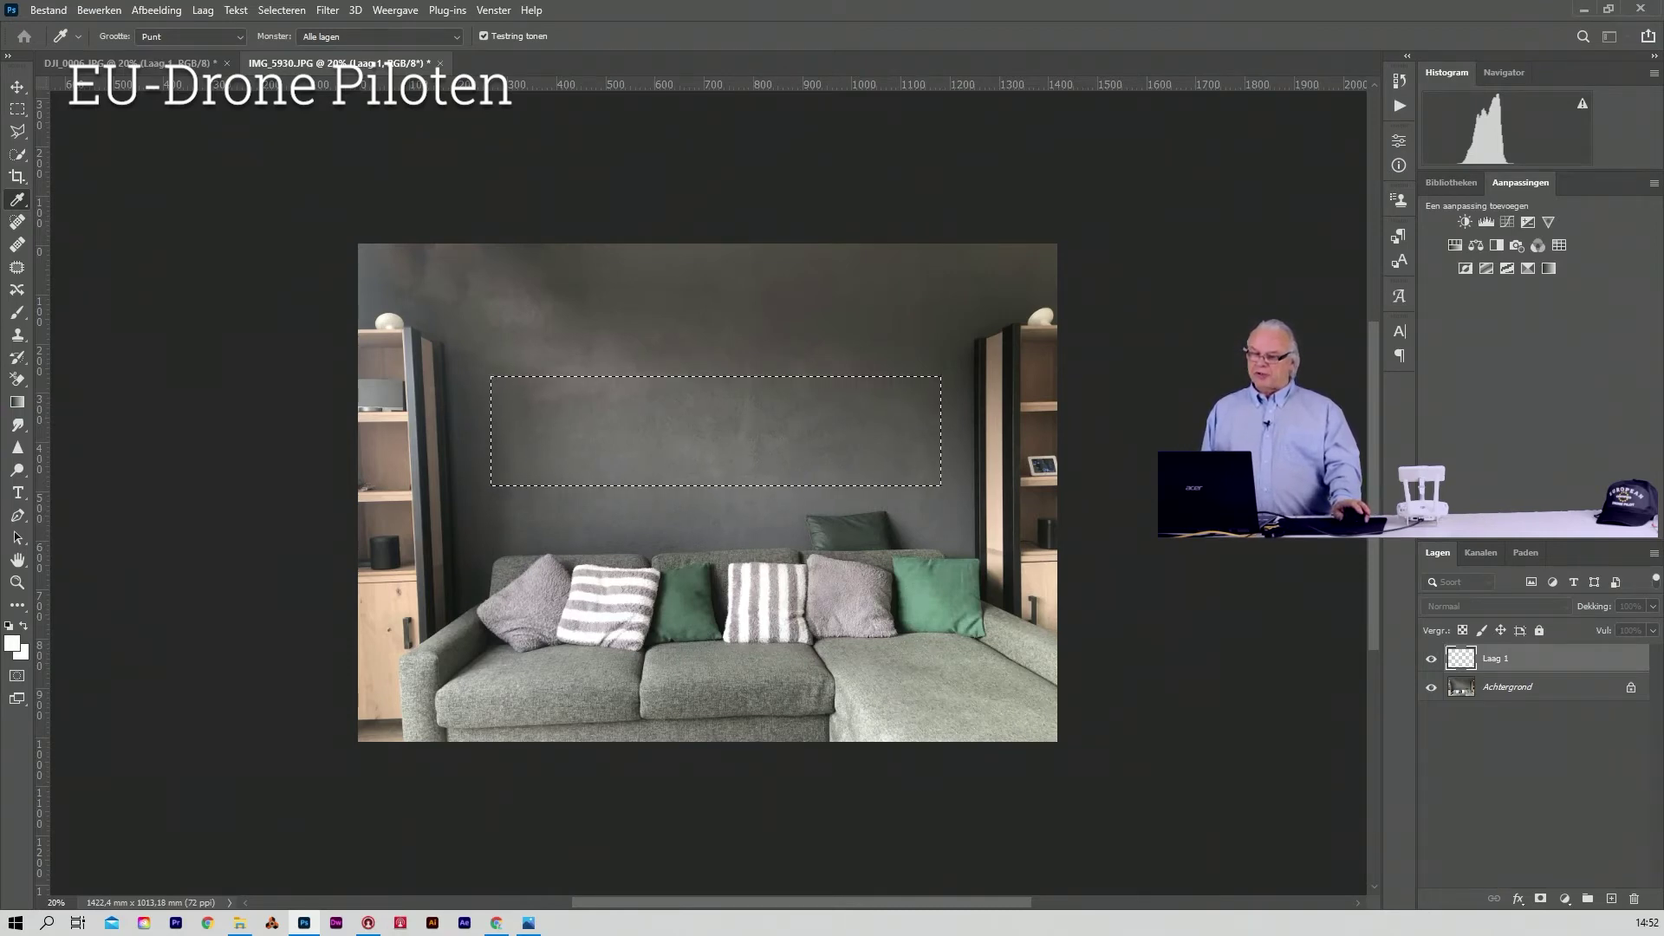
- Fill the wall selection on Laag 1 with white (Inhoud: Wit), then deselect
{"action": "key", "text": "shift+F5"}
{"action": "left_click_drag", "start_coordinate": [379, 83], "coordinate": [473, 161]}
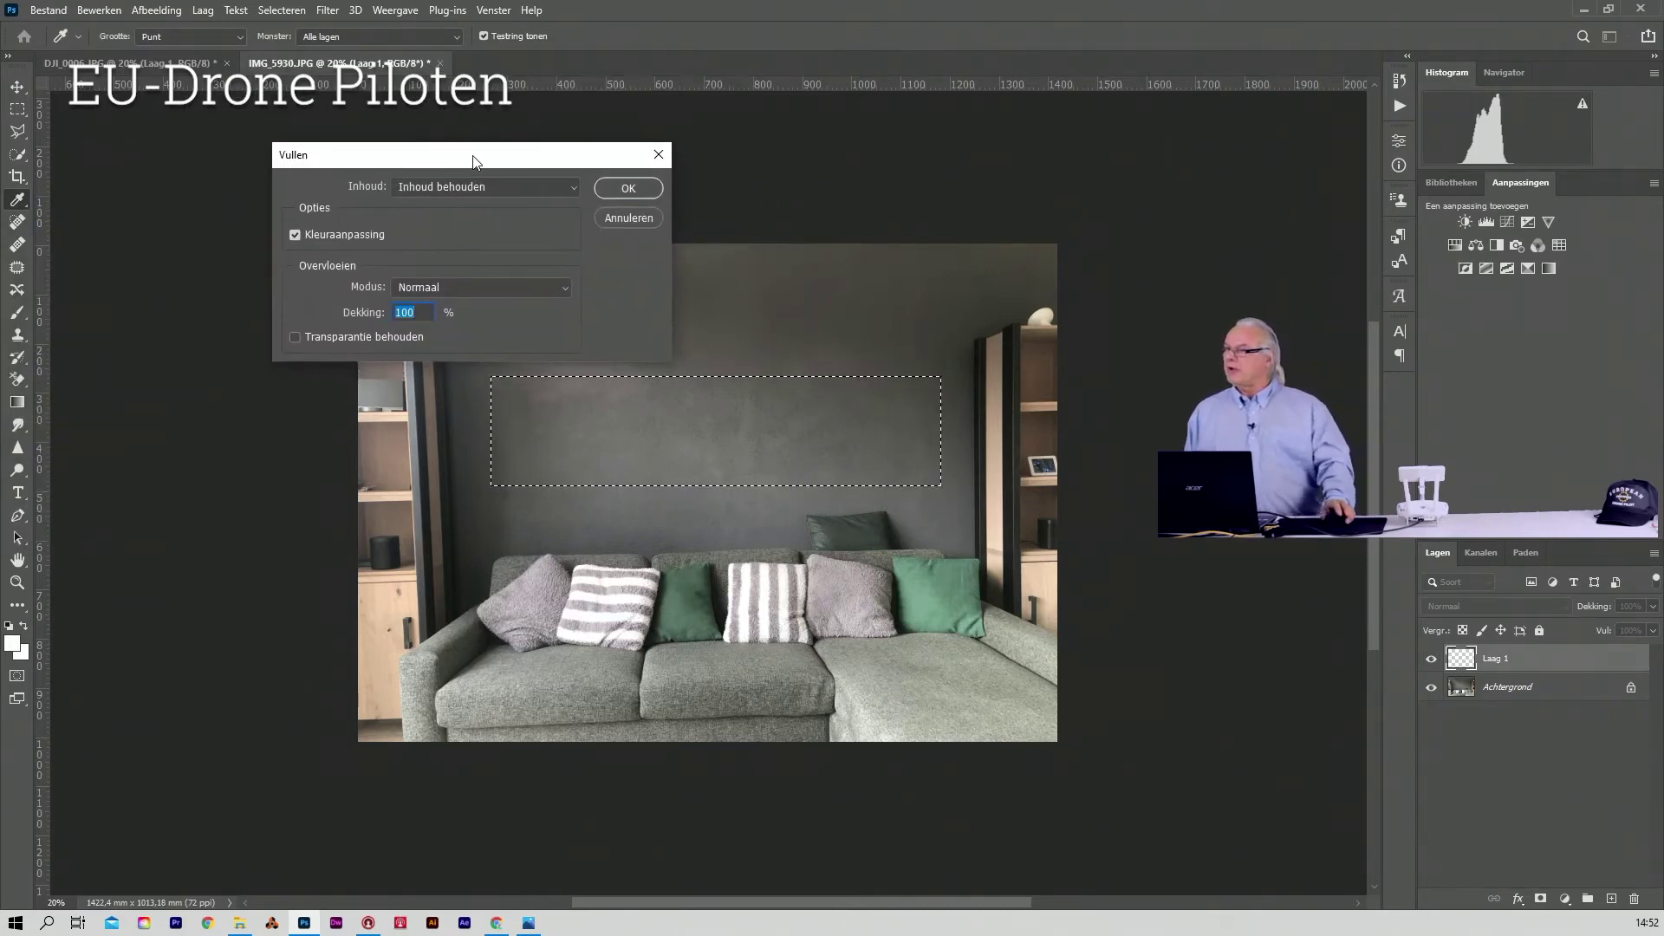
{"action": "left_click", "coordinate": [481, 188]}
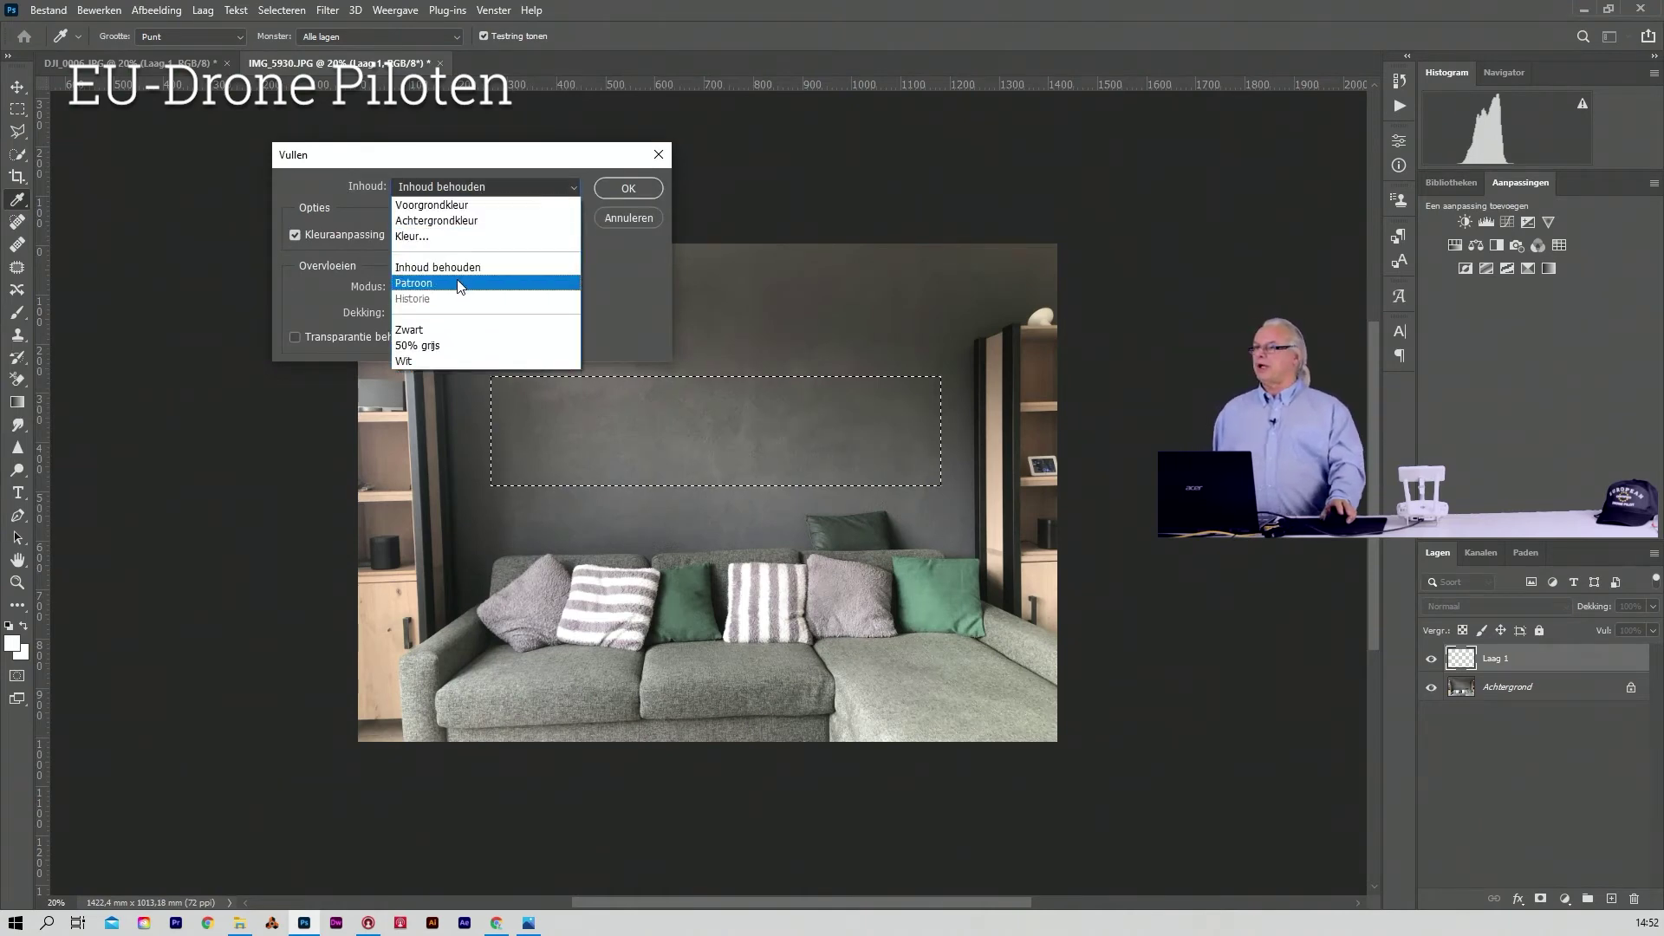
{"action": "left_click", "coordinate": [449, 358]}
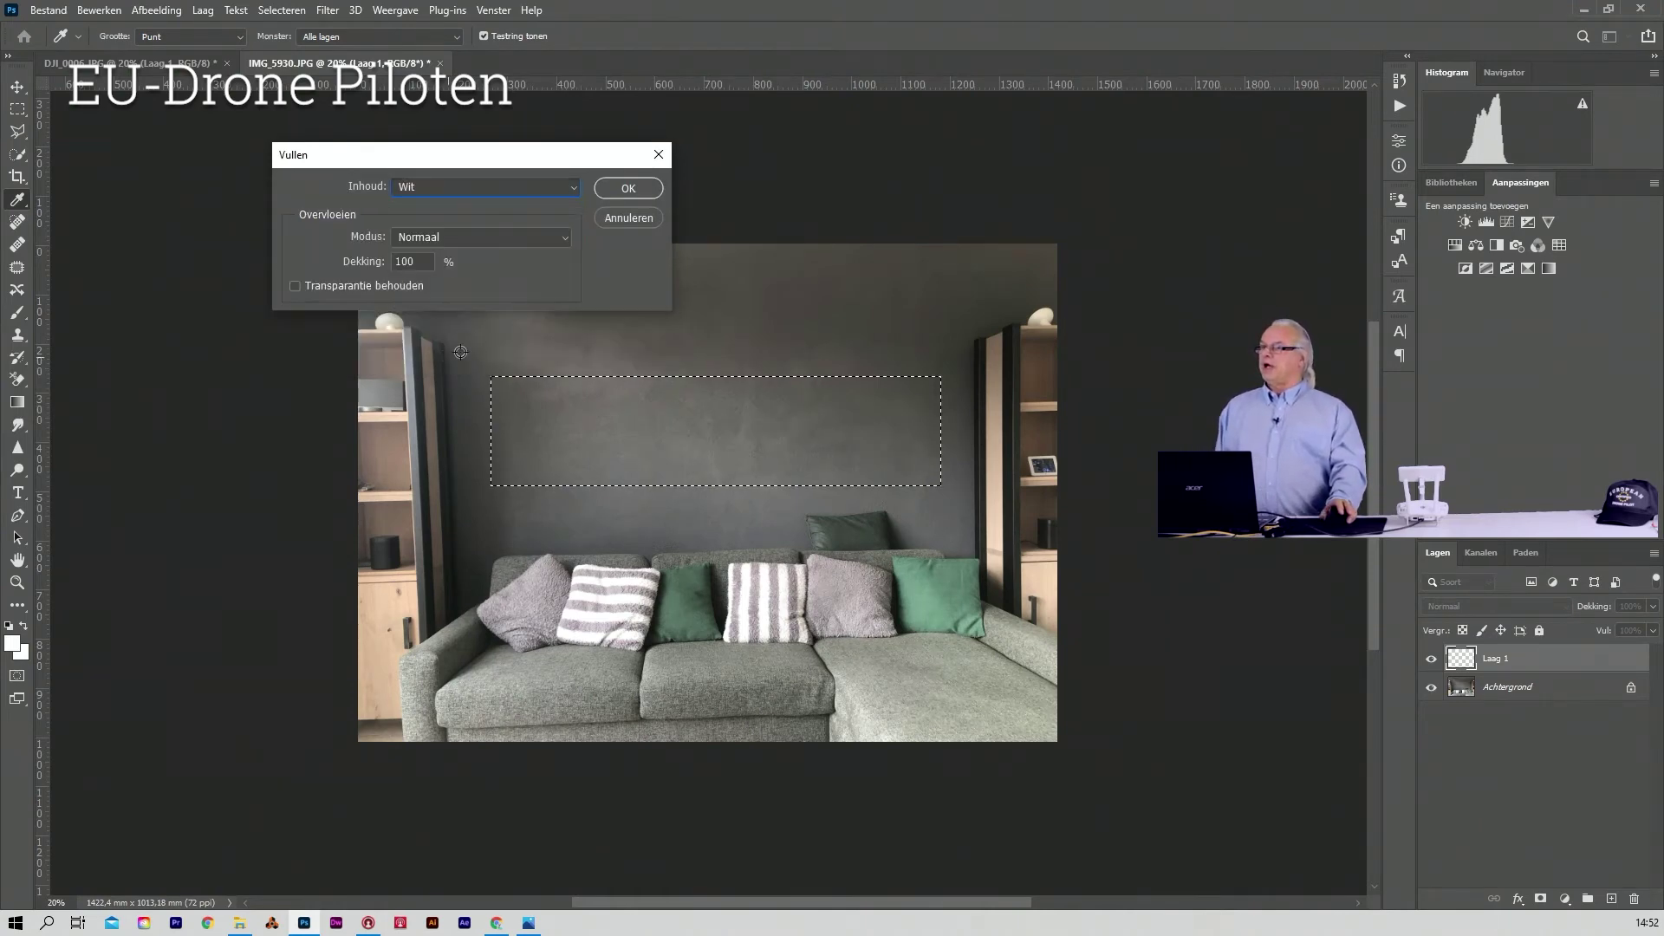
{"action": "left_click", "coordinate": [630, 186]}
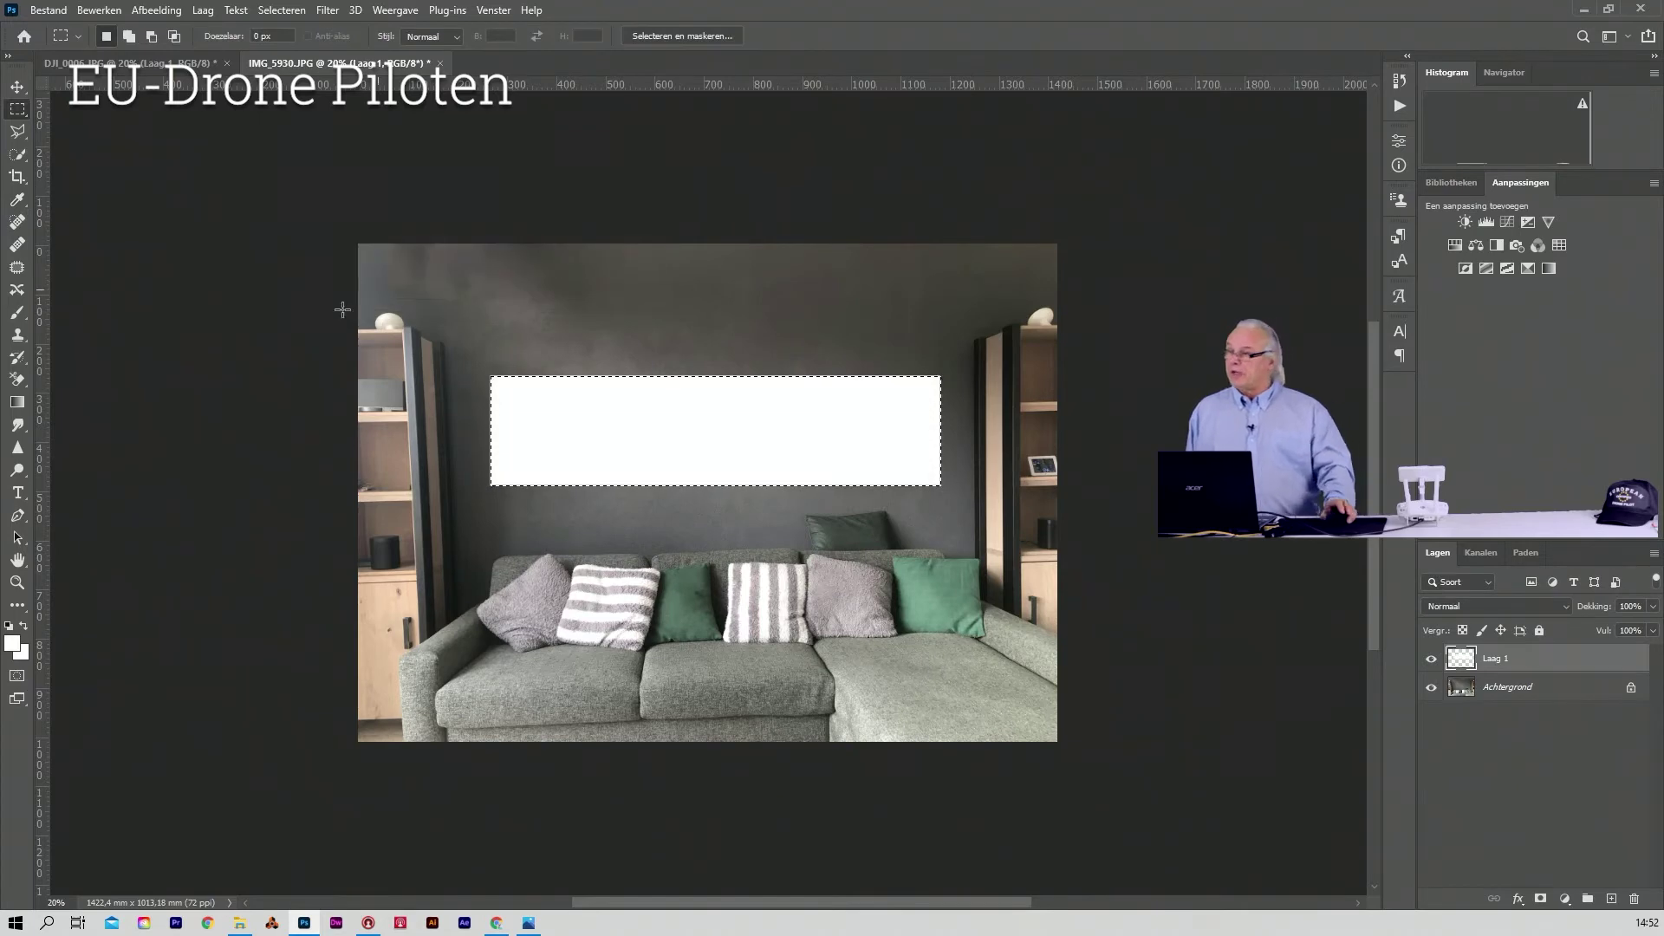
{"action": "left_click", "coordinate": [277, 343]}
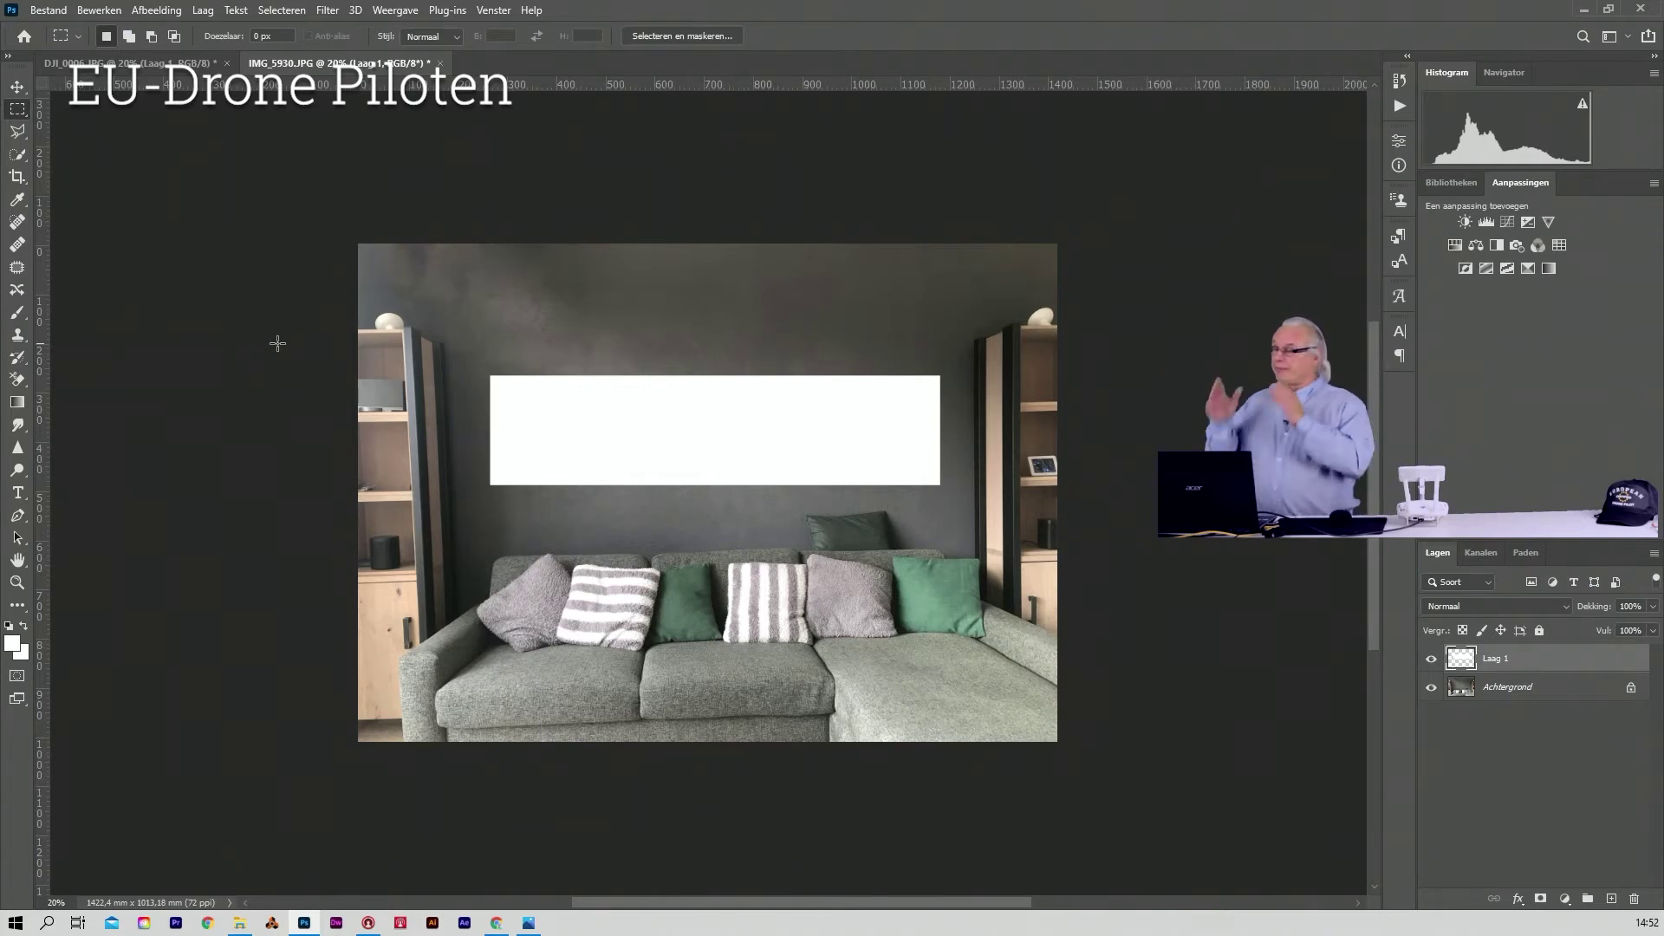
- Drag the DJI_0006 castle photo into the IMG_5930 sofa document as Laag 2
{"action": "left_click", "coordinate": [164, 61]}
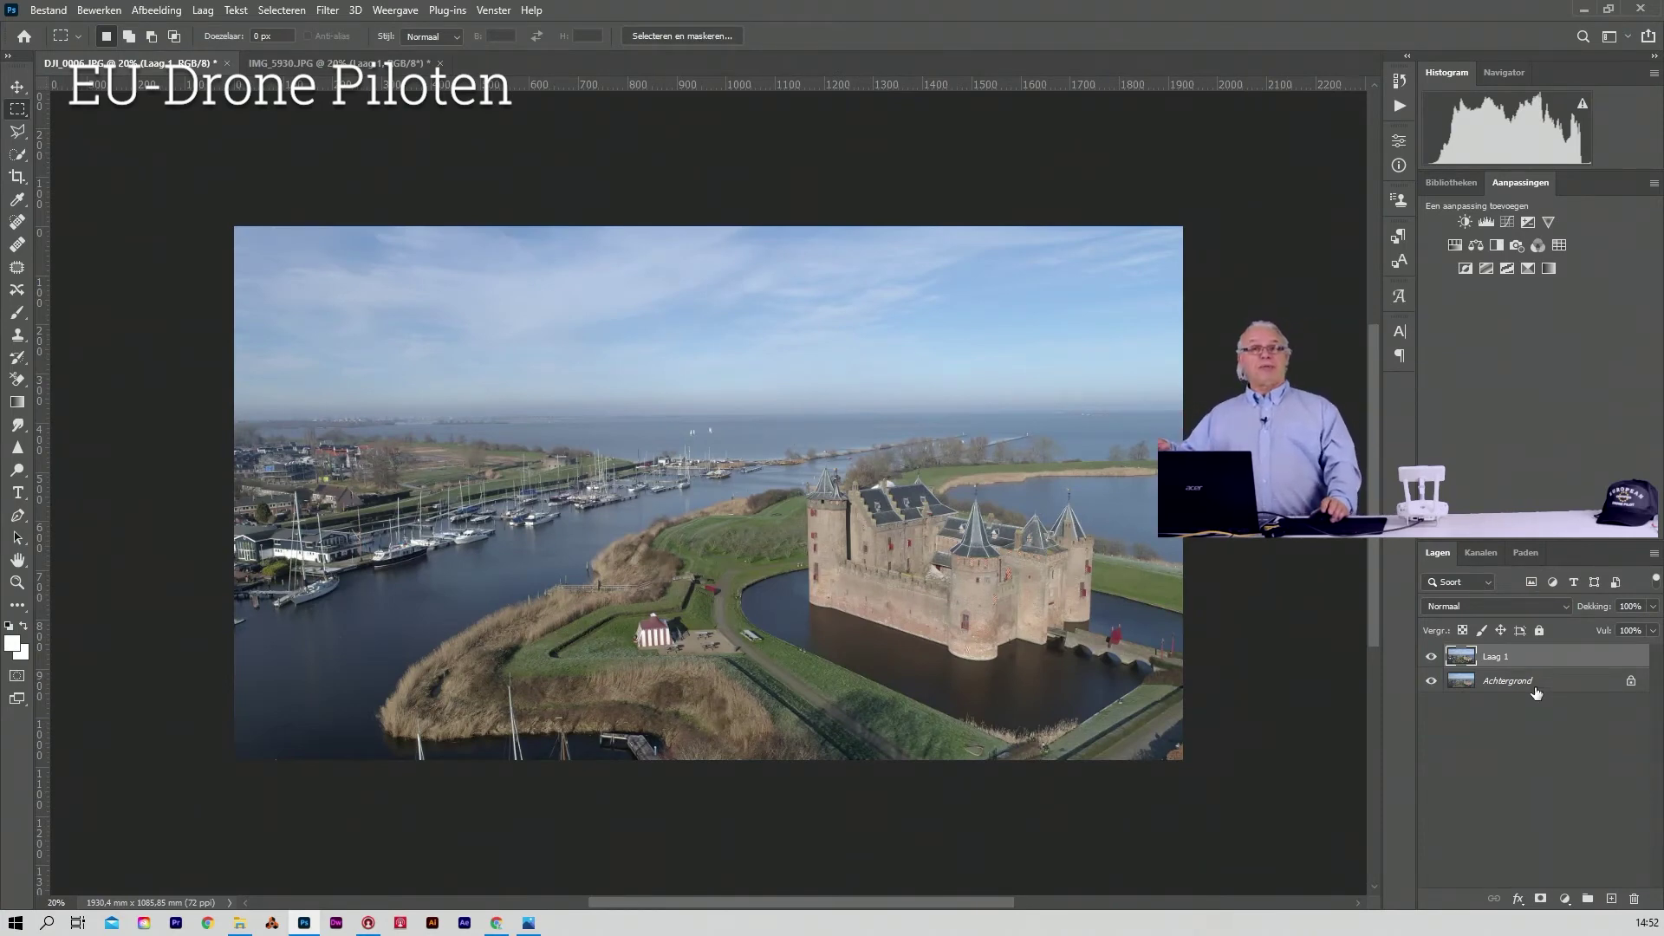
{"action": "left_click", "coordinate": [17, 87]}
{"action": "left_click_drag", "start_coordinate": [390, 323], "coordinate": [360, 64]}
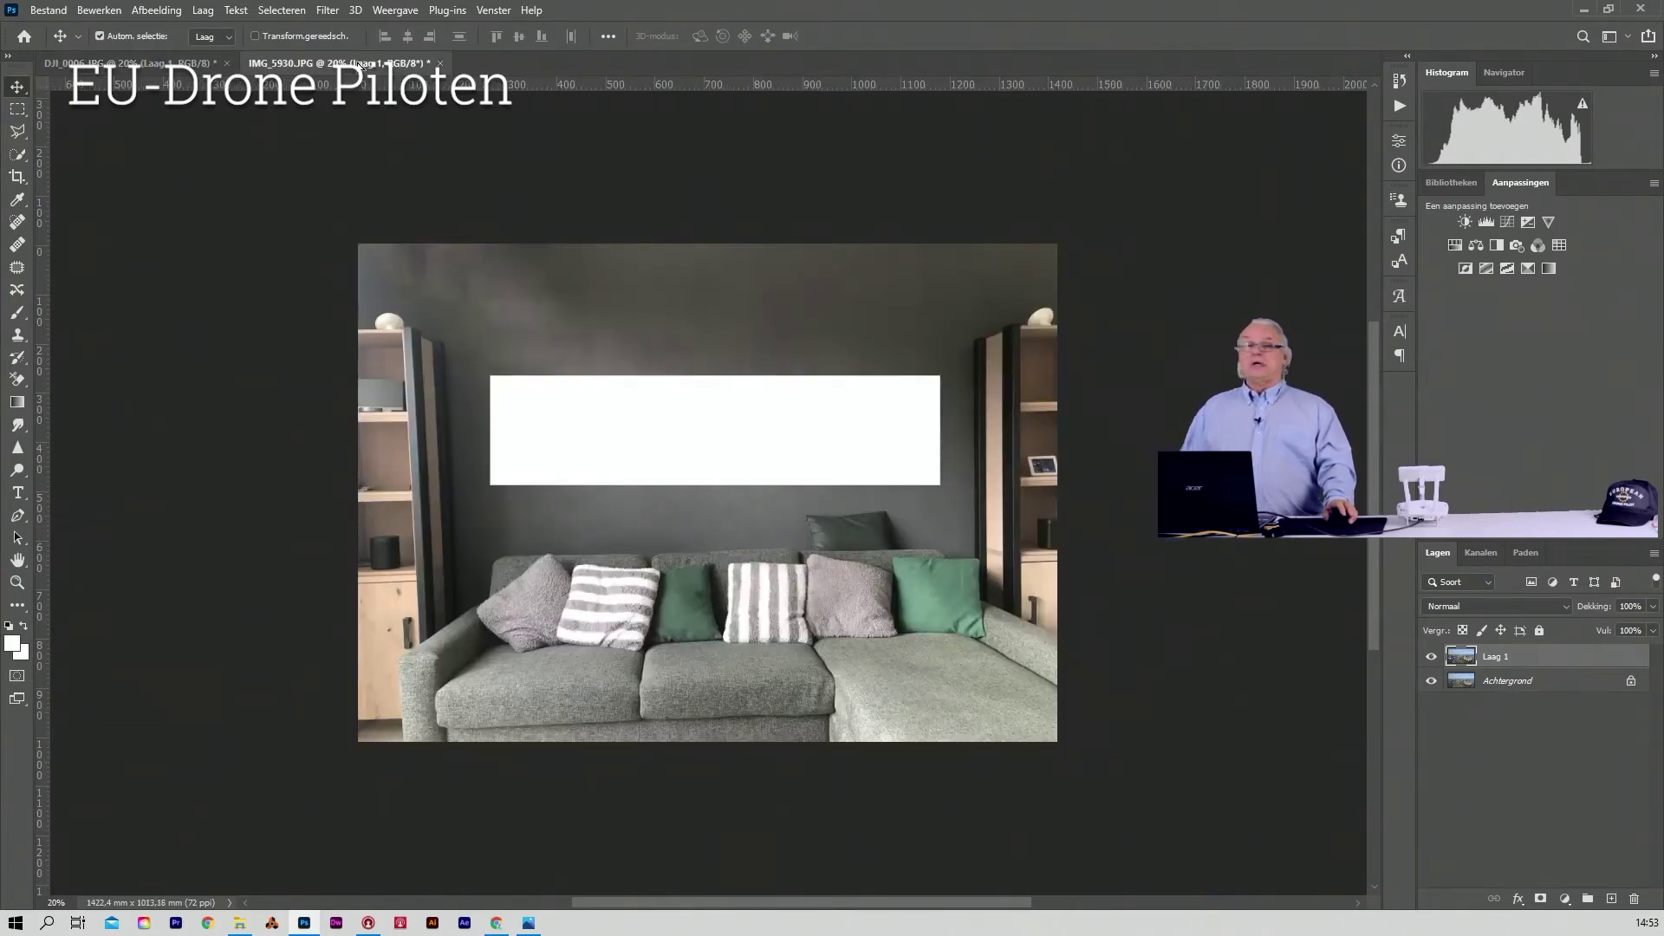
{"action": "left_click_drag", "start_coordinate": [381, 143], "coordinate": [646, 457]}
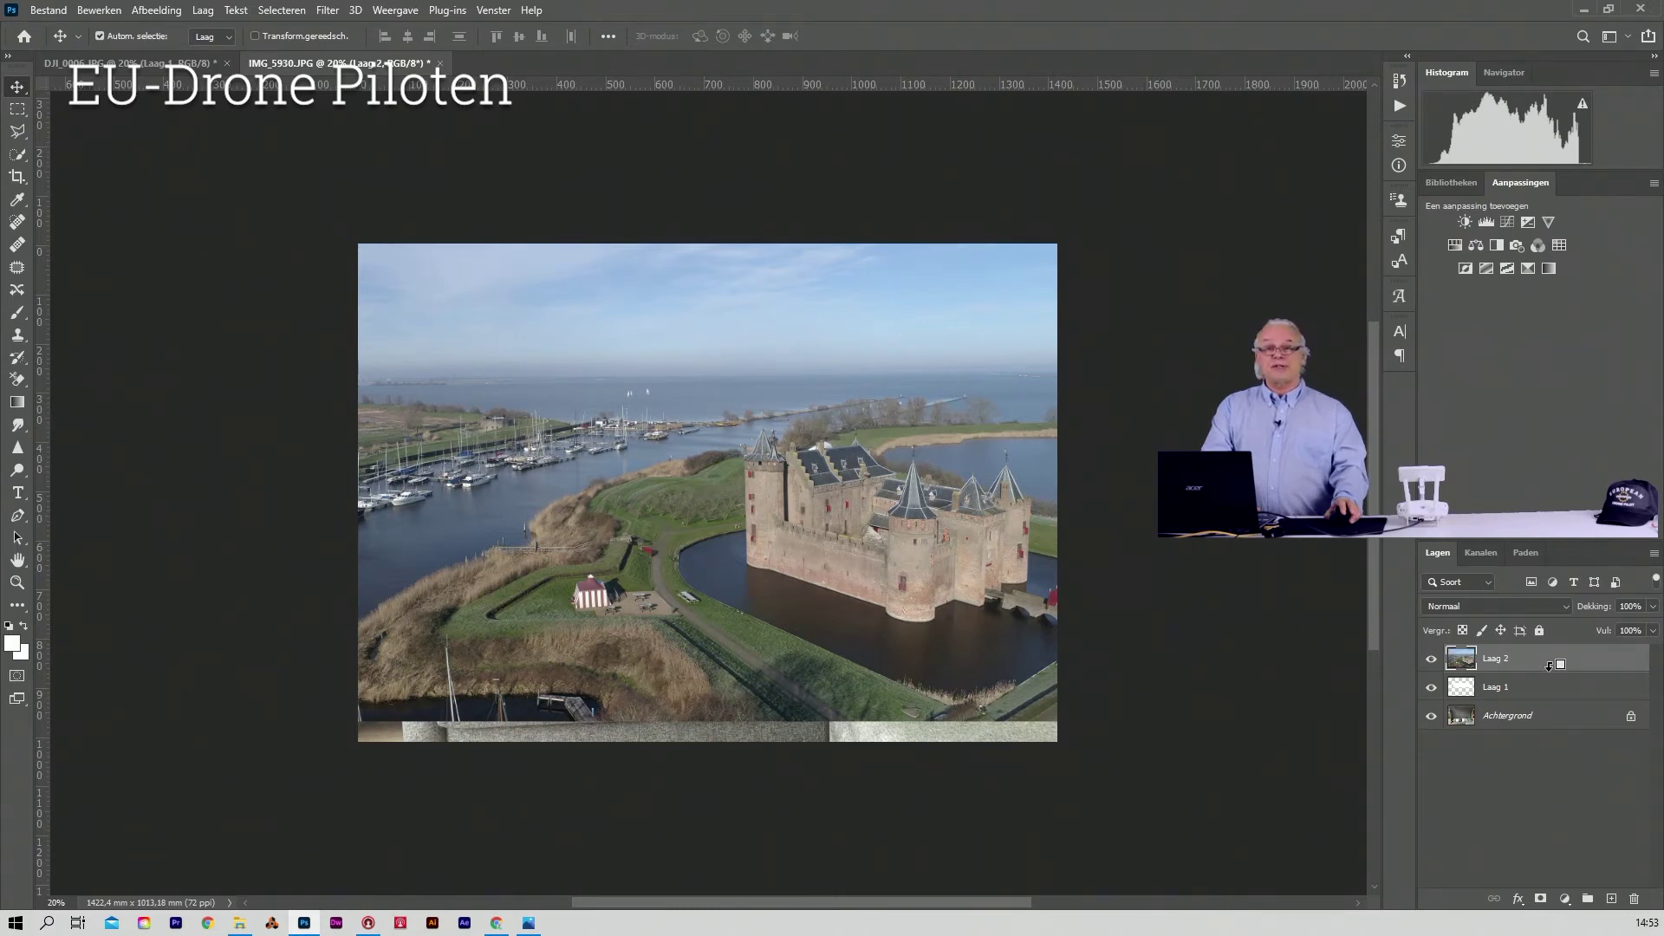
- Clip Laag 2 to the white frame and reposition the castle view inside it
{"action": "left_click", "coordinate": [1548, 665], "text": "alt"}
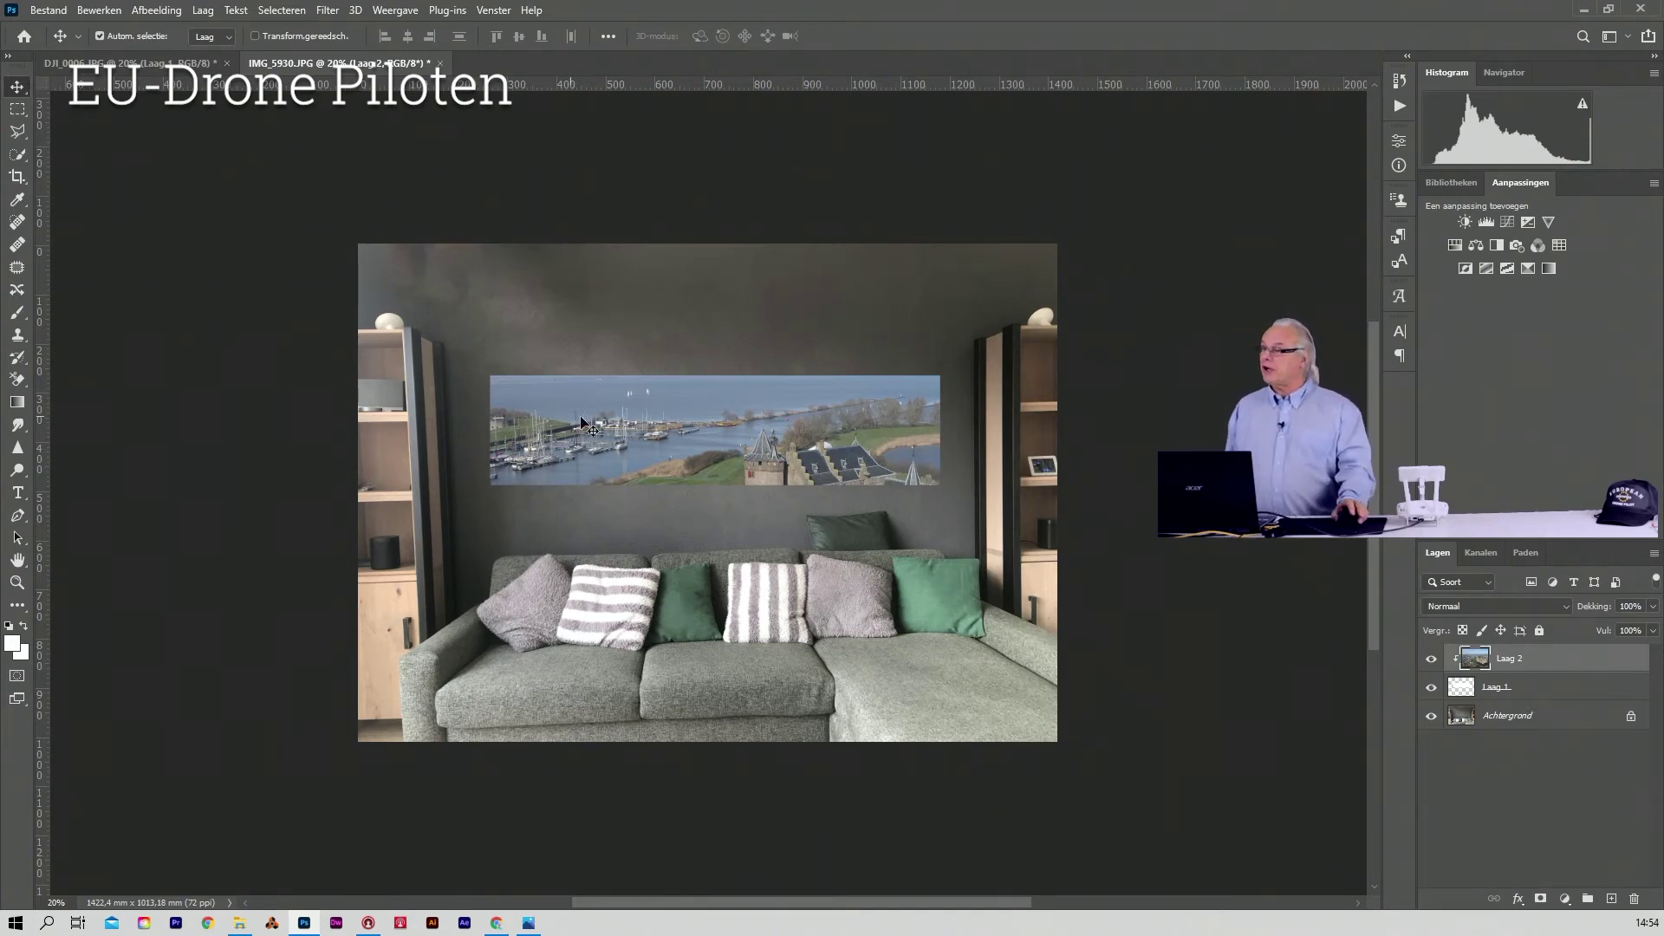
{"action": "left_click_drag", "start_coordinate": [614, 445], "coordinate": [610, 395]}
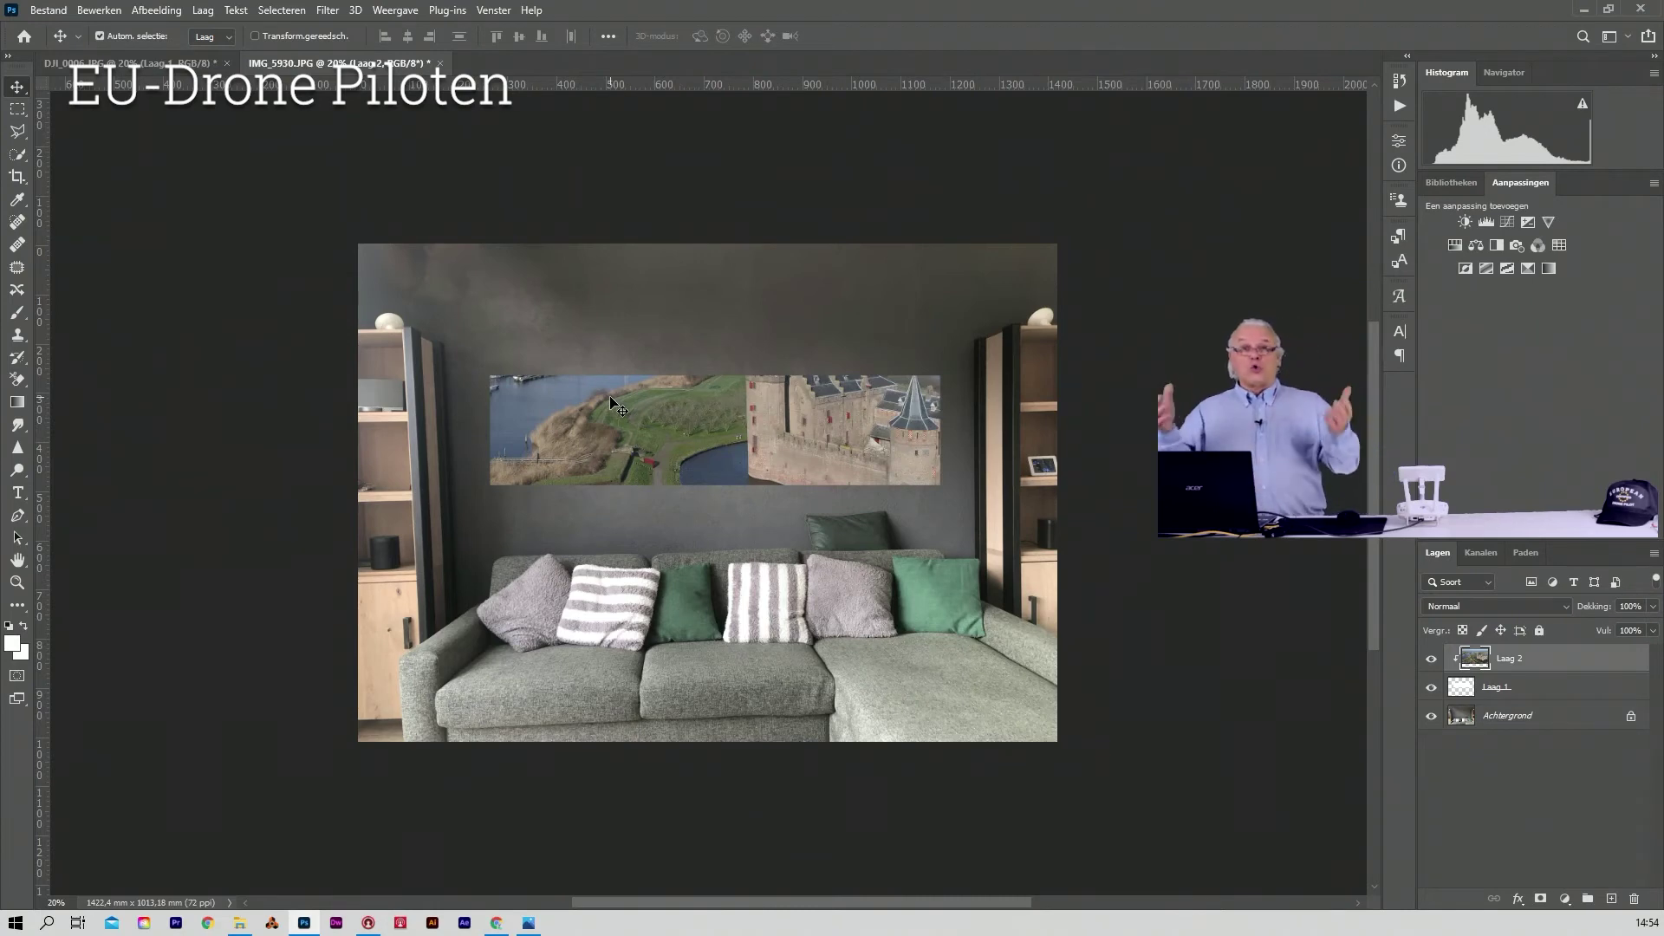
{"action": "key", "text": "ctrl"}
{"action": "key", "text": "ctrl+t"}
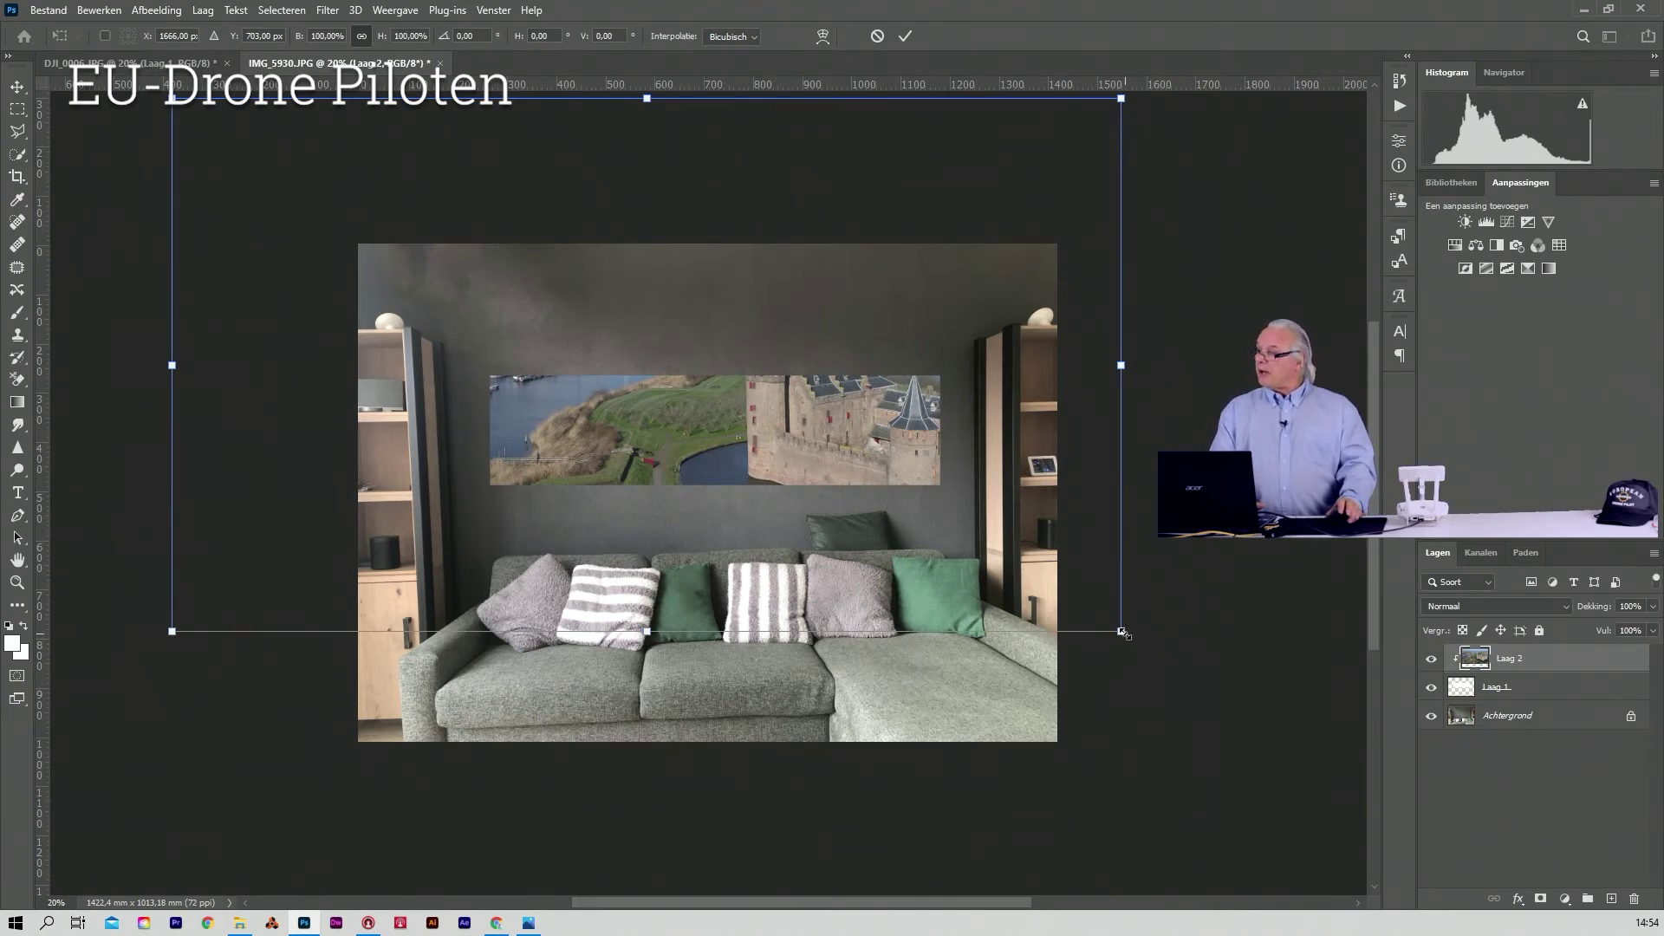
- Scale and position the castle photo to sit within the white frame
{"action": "mouse_move", "coordinate": [1120, 631]}
{"action": "left_mouse_down"}
{"action": "mouse_move", "coordinate": [963, 440]}
{"action": "mouse_move", "coordinate": [902, 426]}
{"action": "left_mouse_up"}
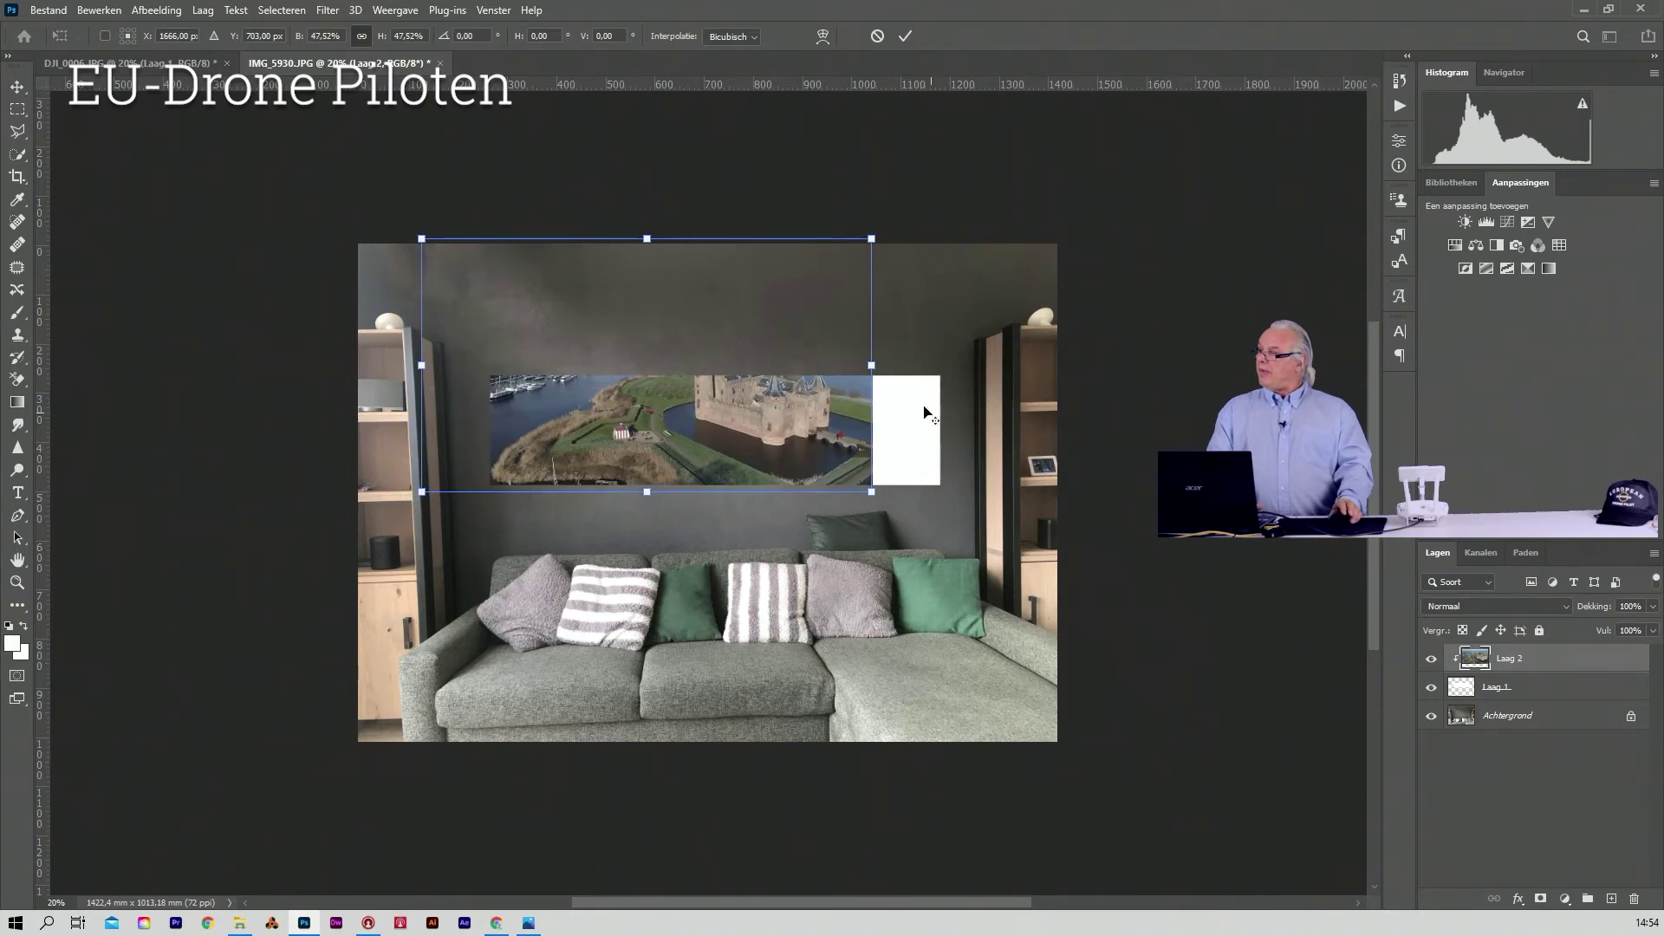
{"action": "left_click_drag", "start_coordinate": [697, 423], "coordinate": [766, 445]}
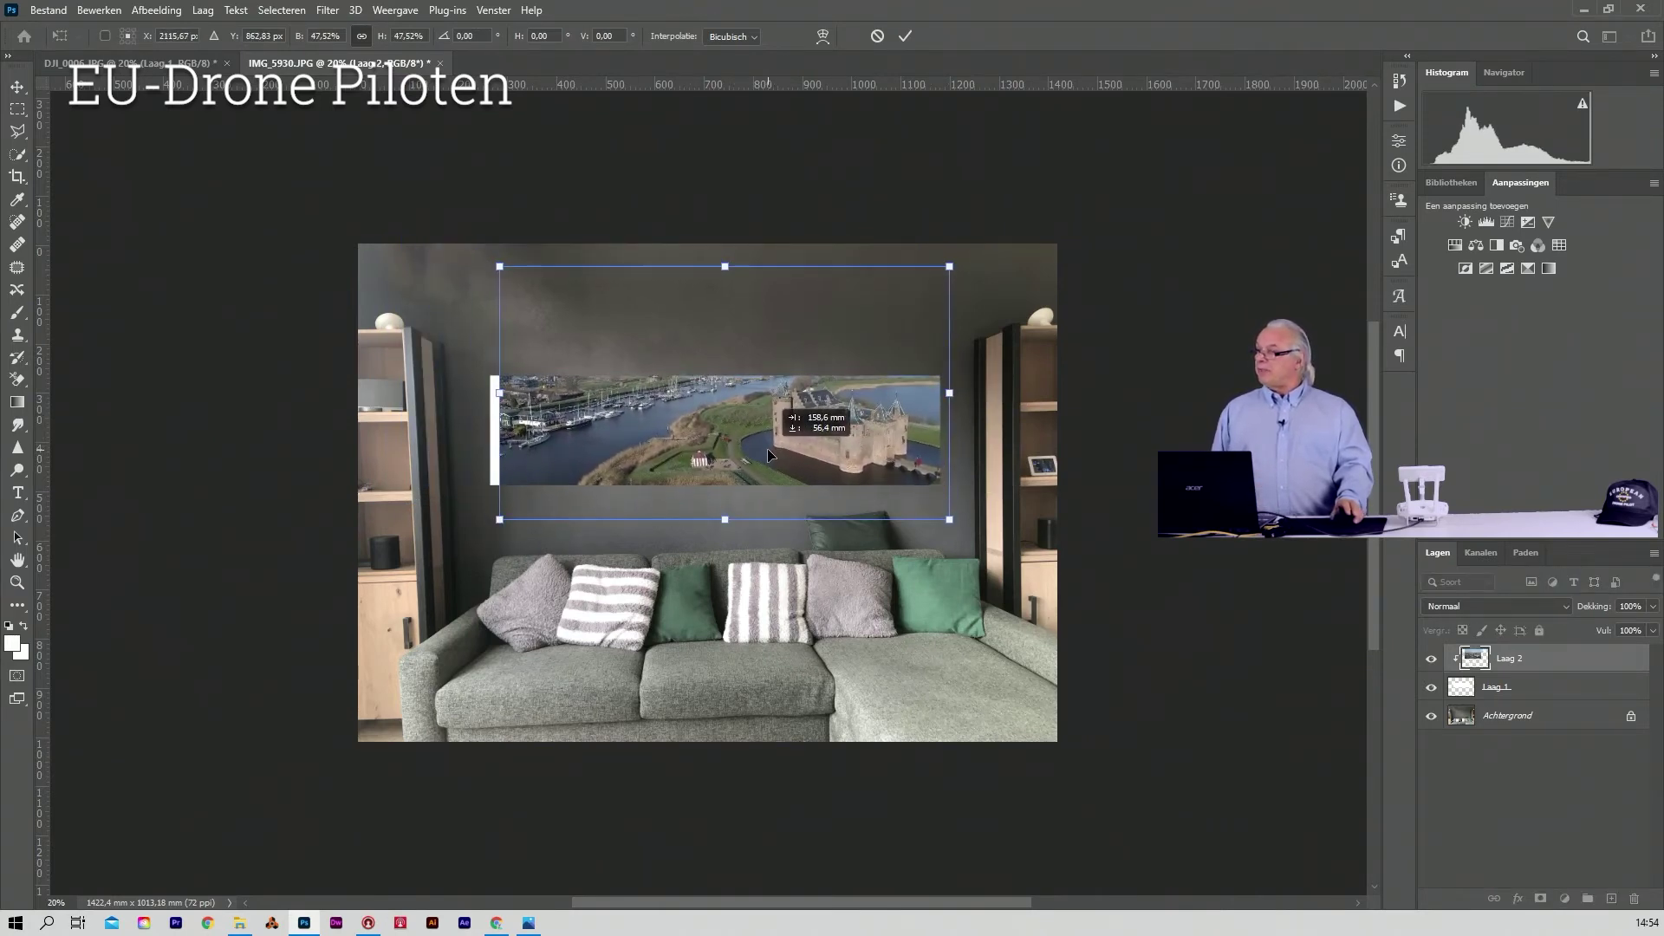
{"action": "left_click_drag", "start_coordinate": [766, 444], "coordinate": [767, 448]}
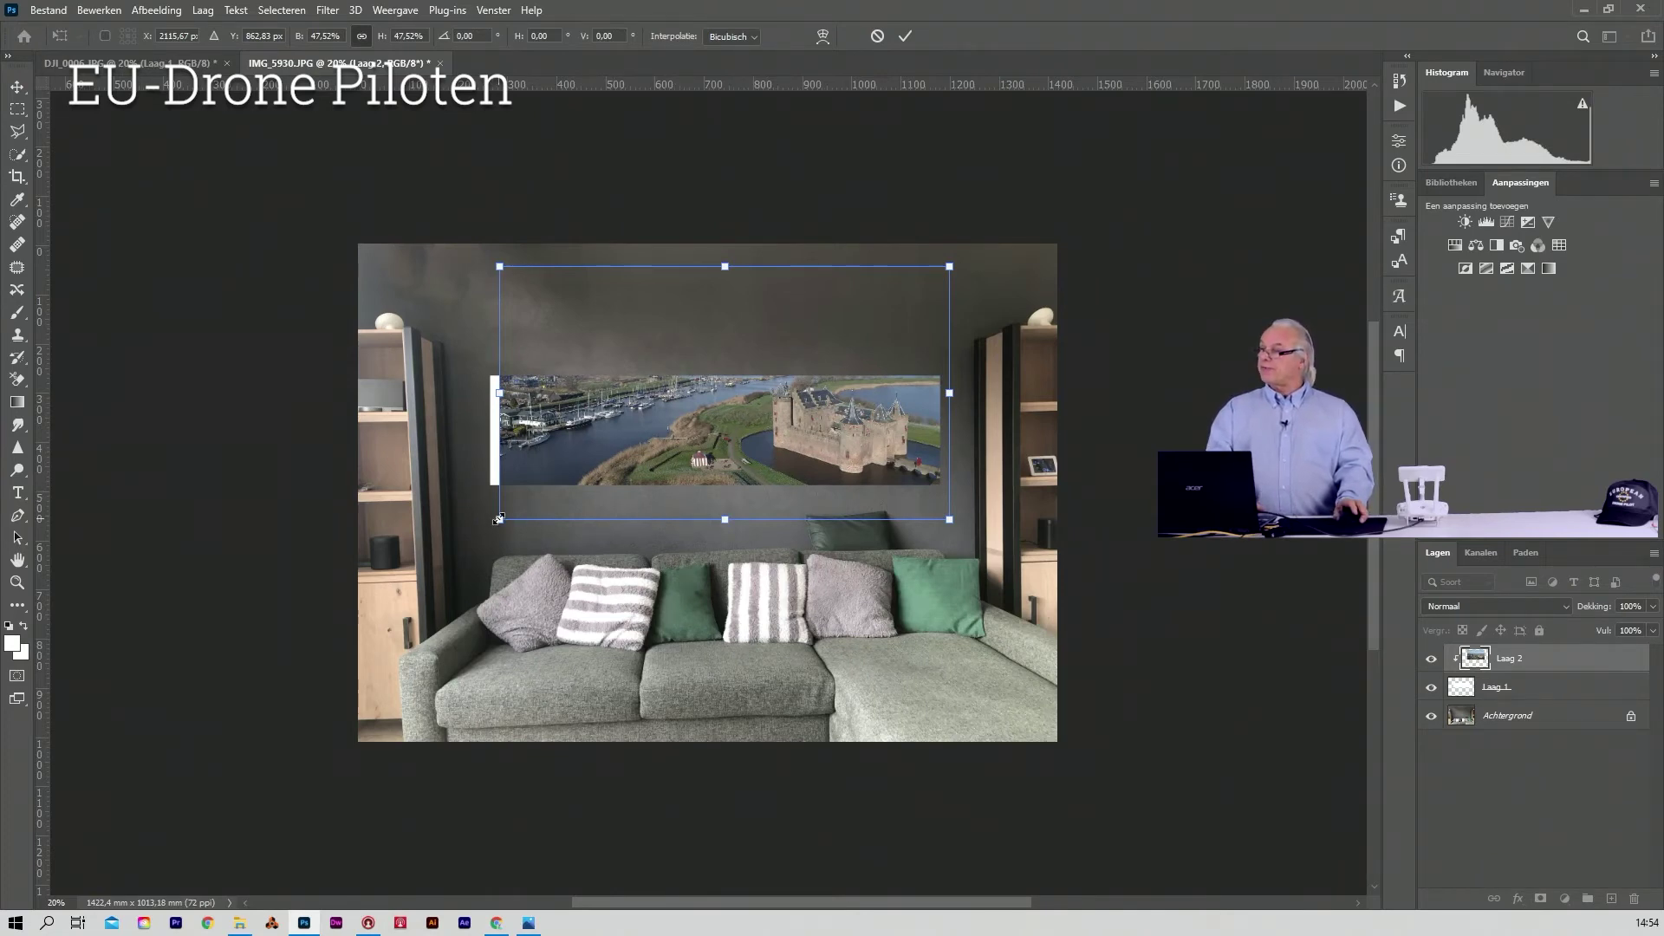
{"action": "left_click_drag", "start_coordinate": [499, 519], "coordinate": [481, 525]}
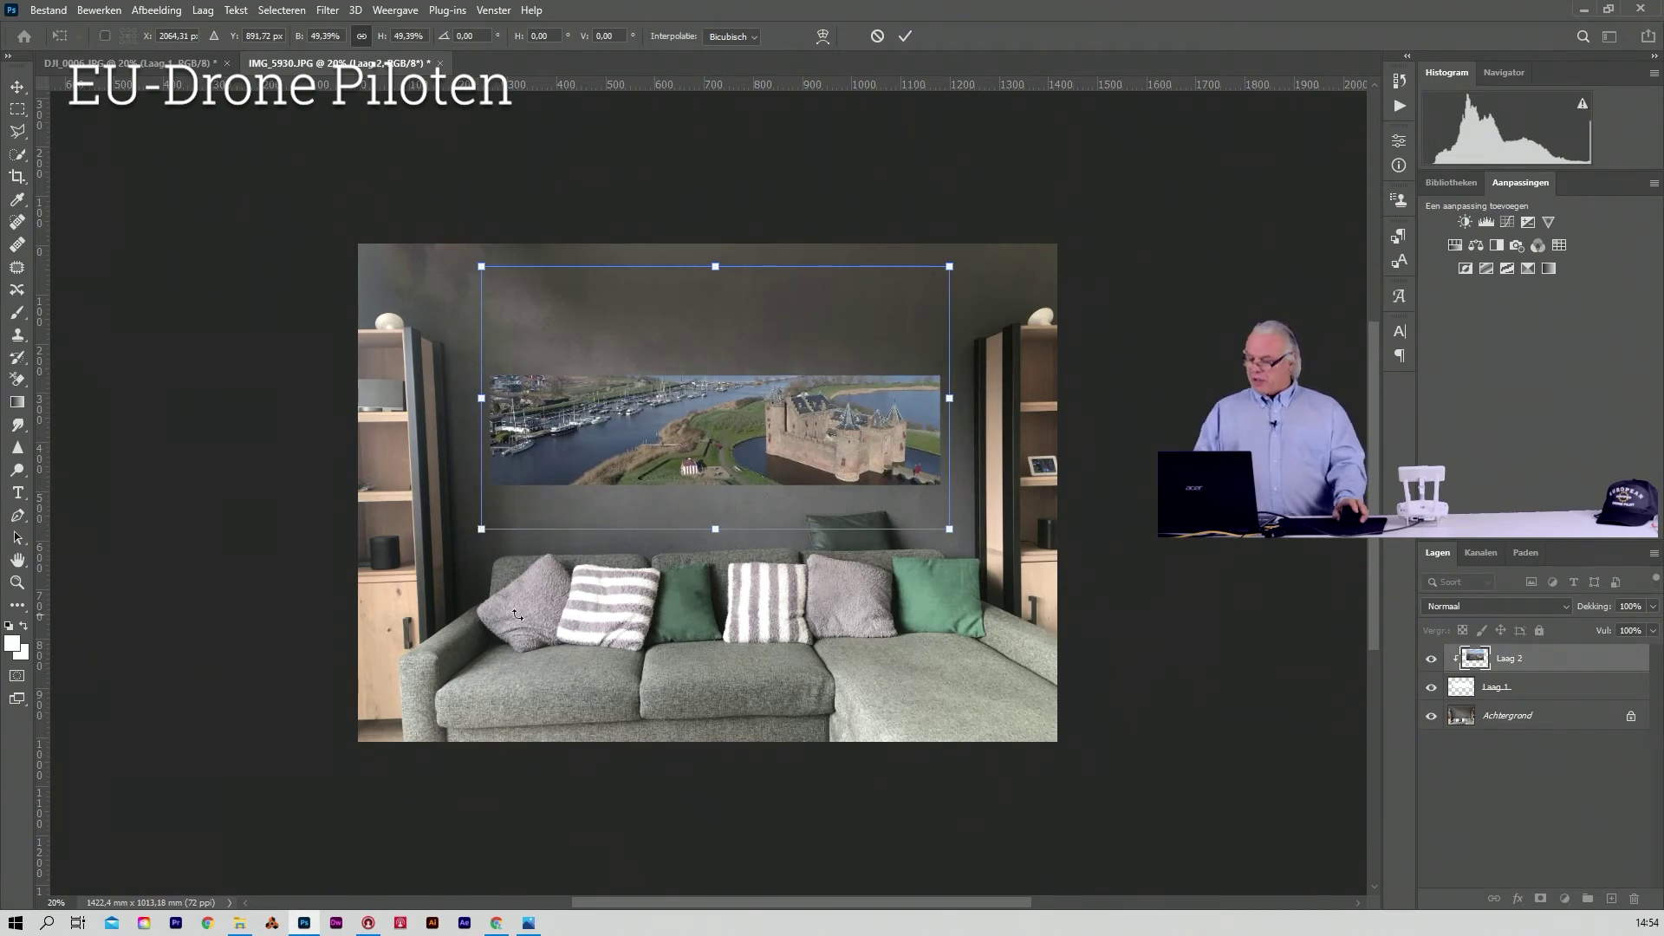
{"action": "left_click_drag", "start_coordinate": [778, 388], "coordinate": [777, 382]}
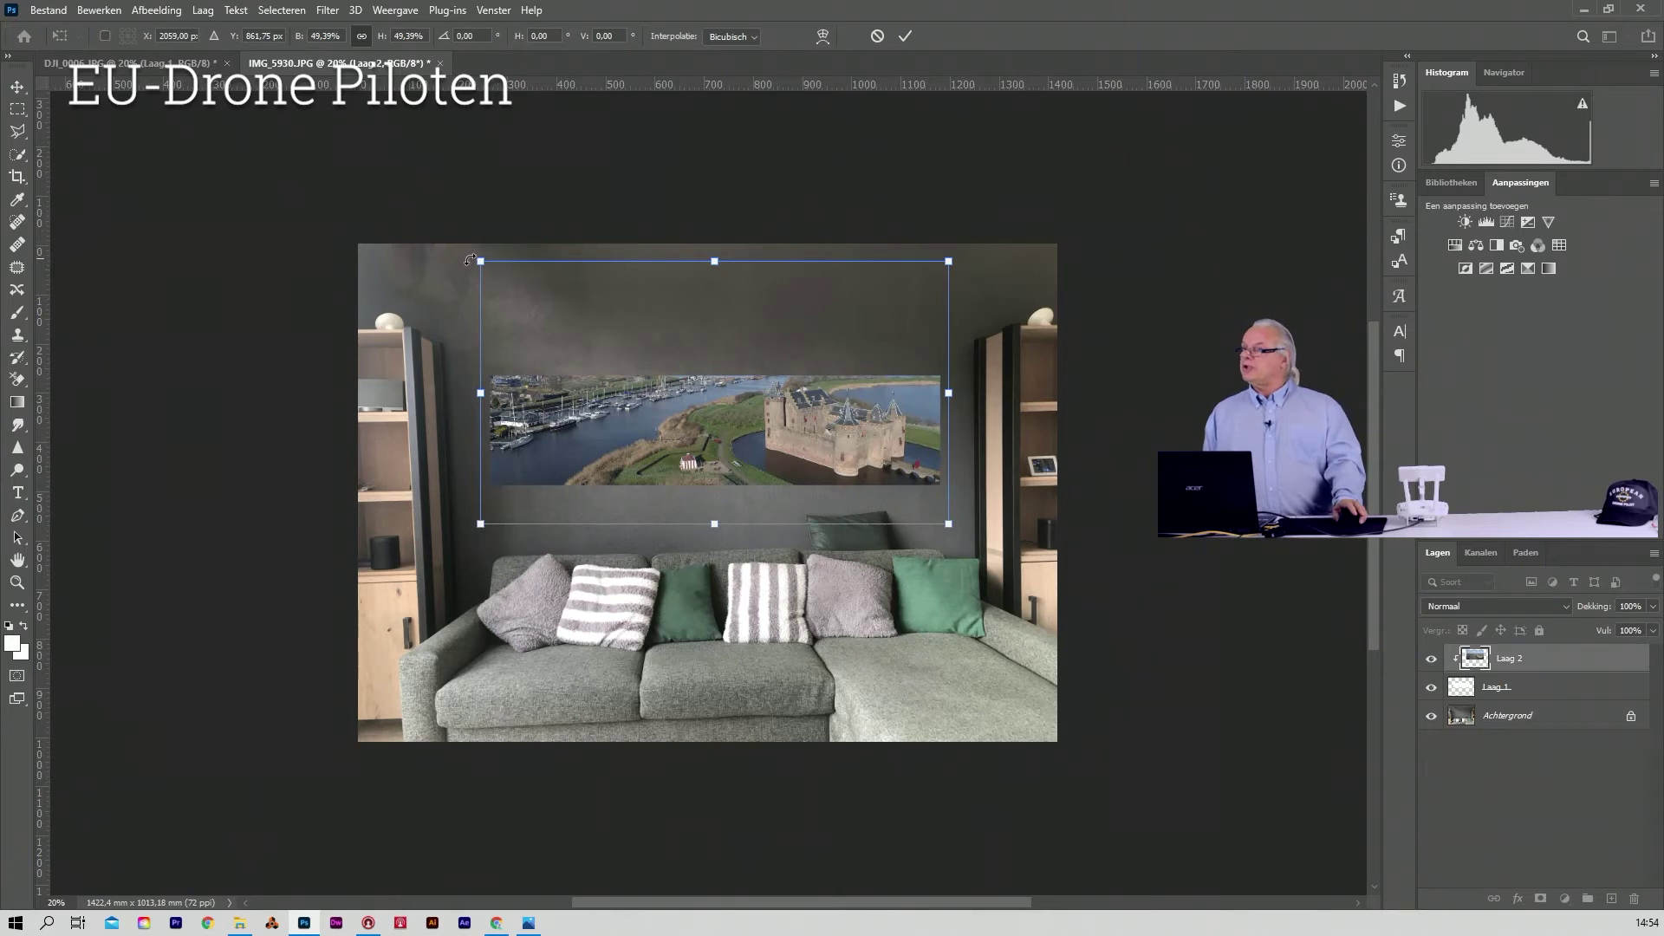
{"action": "left_click_drag", "start_coordinate": [478, 260], "coordinate": [487, 264]}
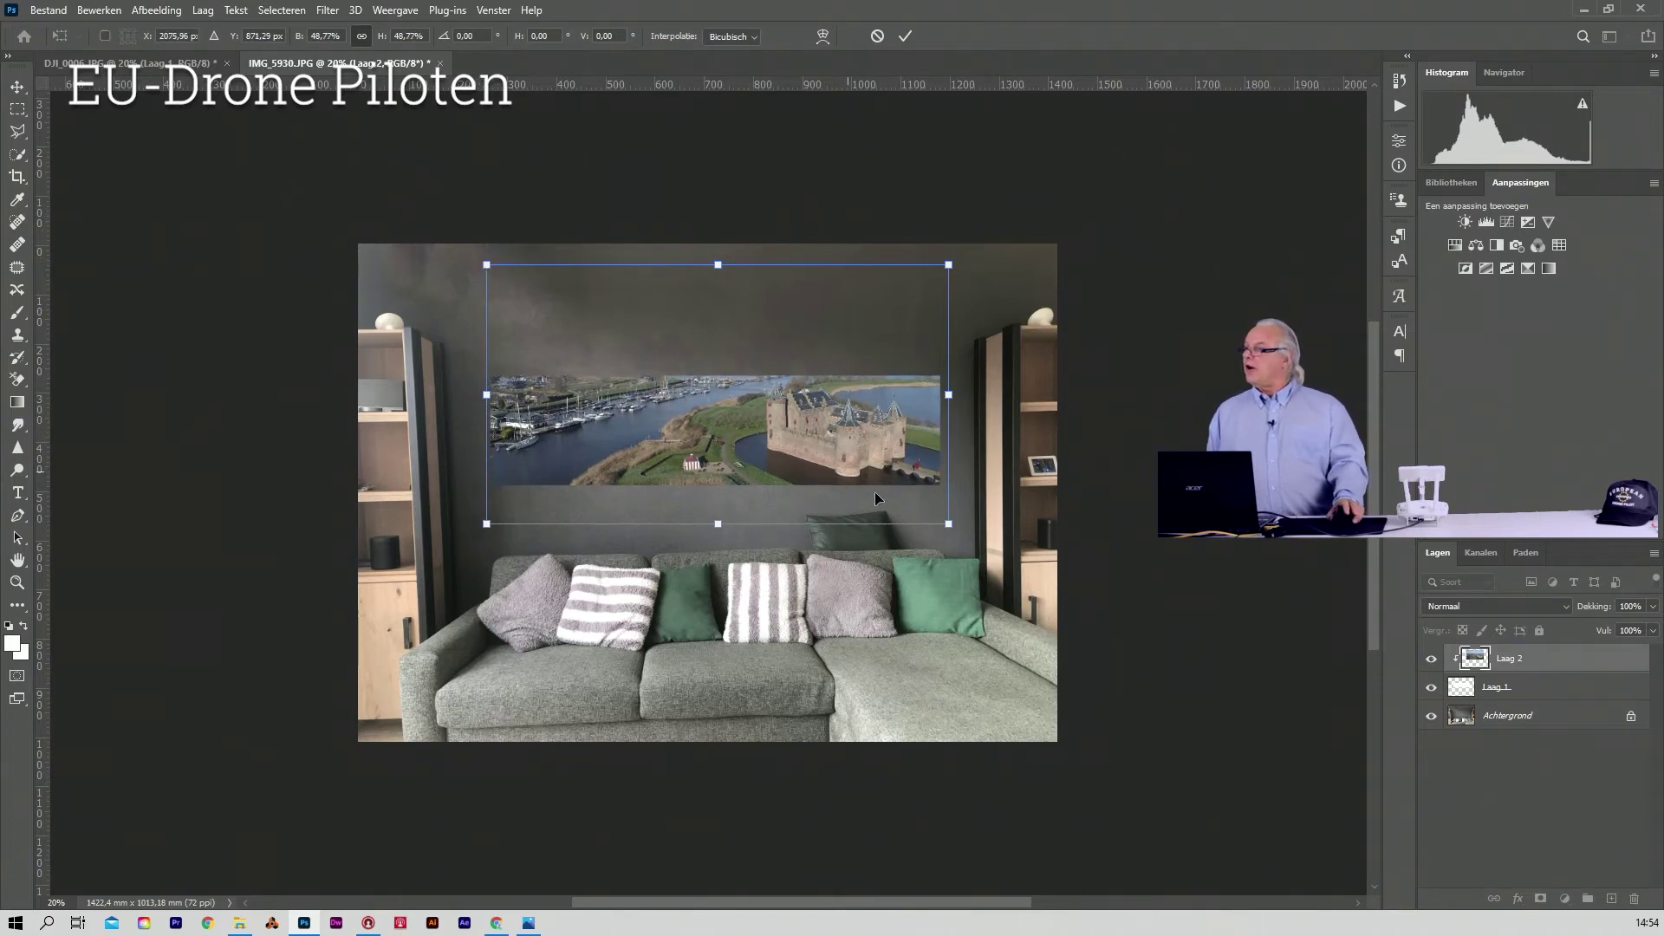
{"action": "left_click_drag", "start_coordinate": [947, 524], "coordinate": [941, 520]}
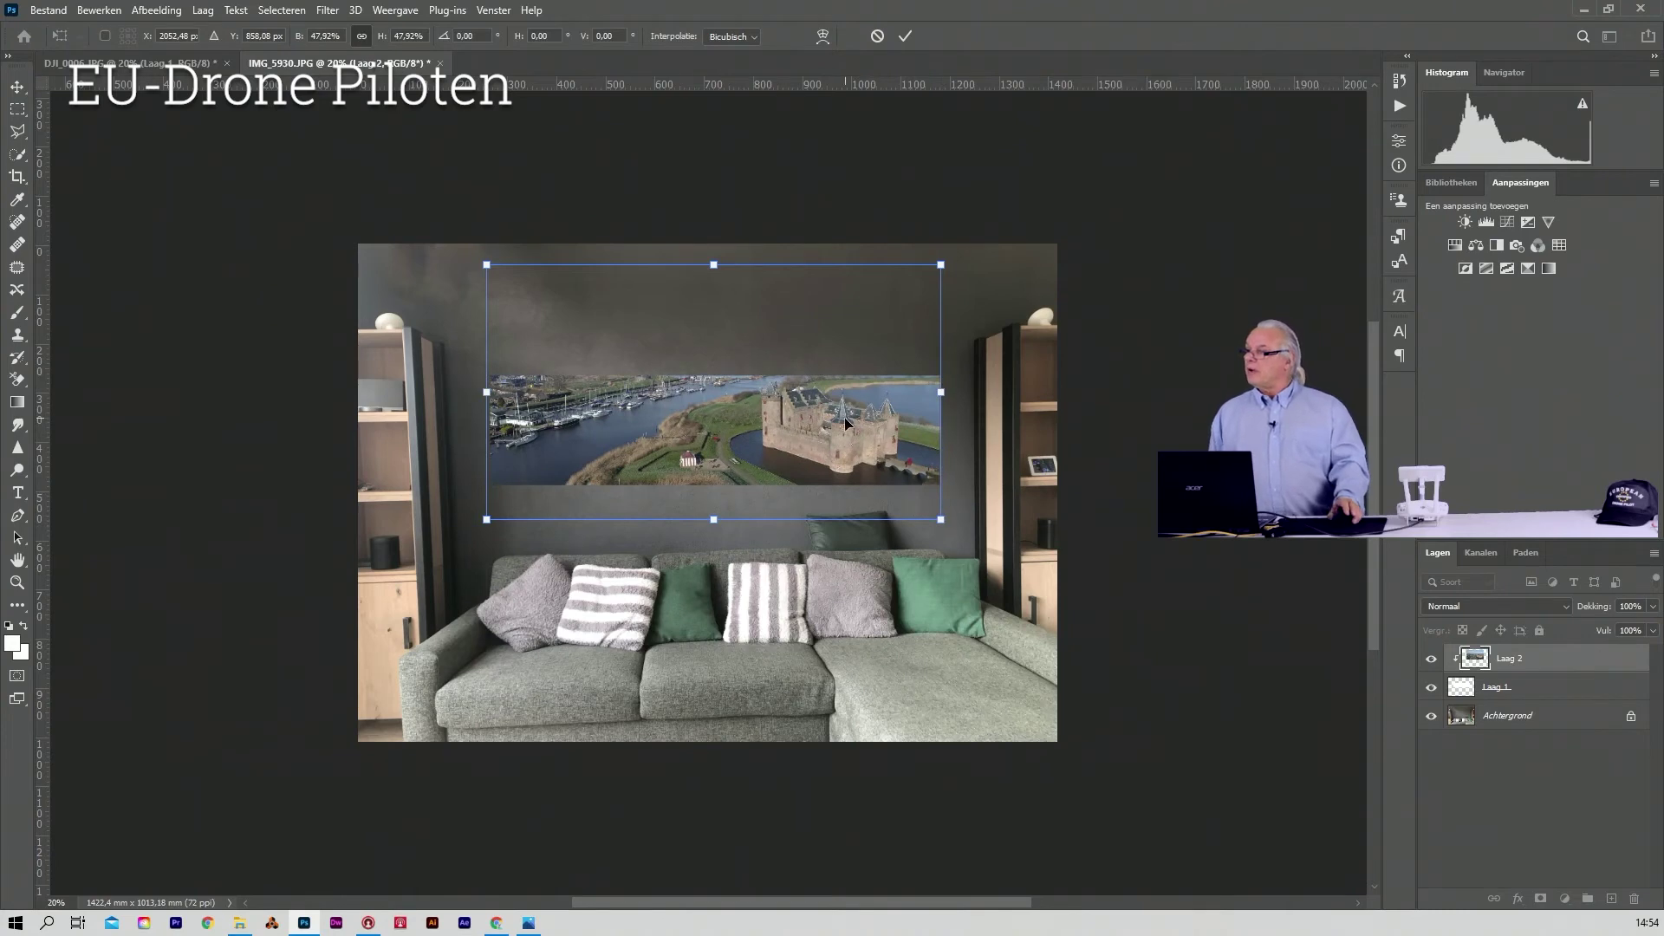
{"action": "left_click_drag", "start_coordinate": [846, 422], "coordinate": [846, 425]}
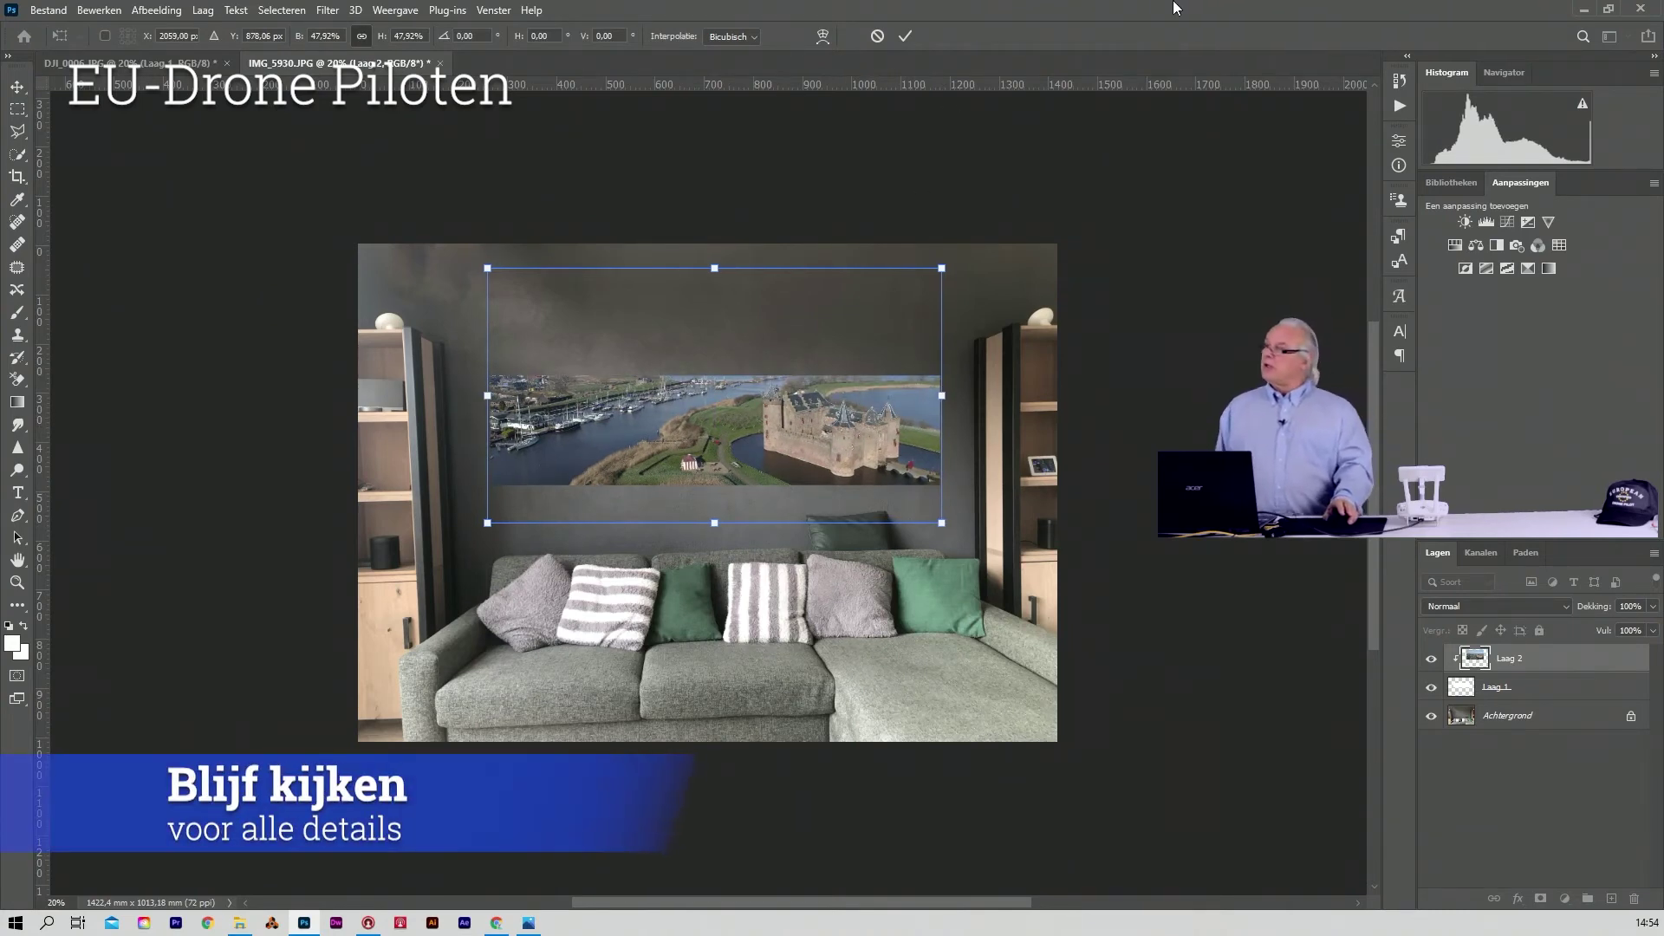
{"action": "left_click", "coordinate": [906, 34]}
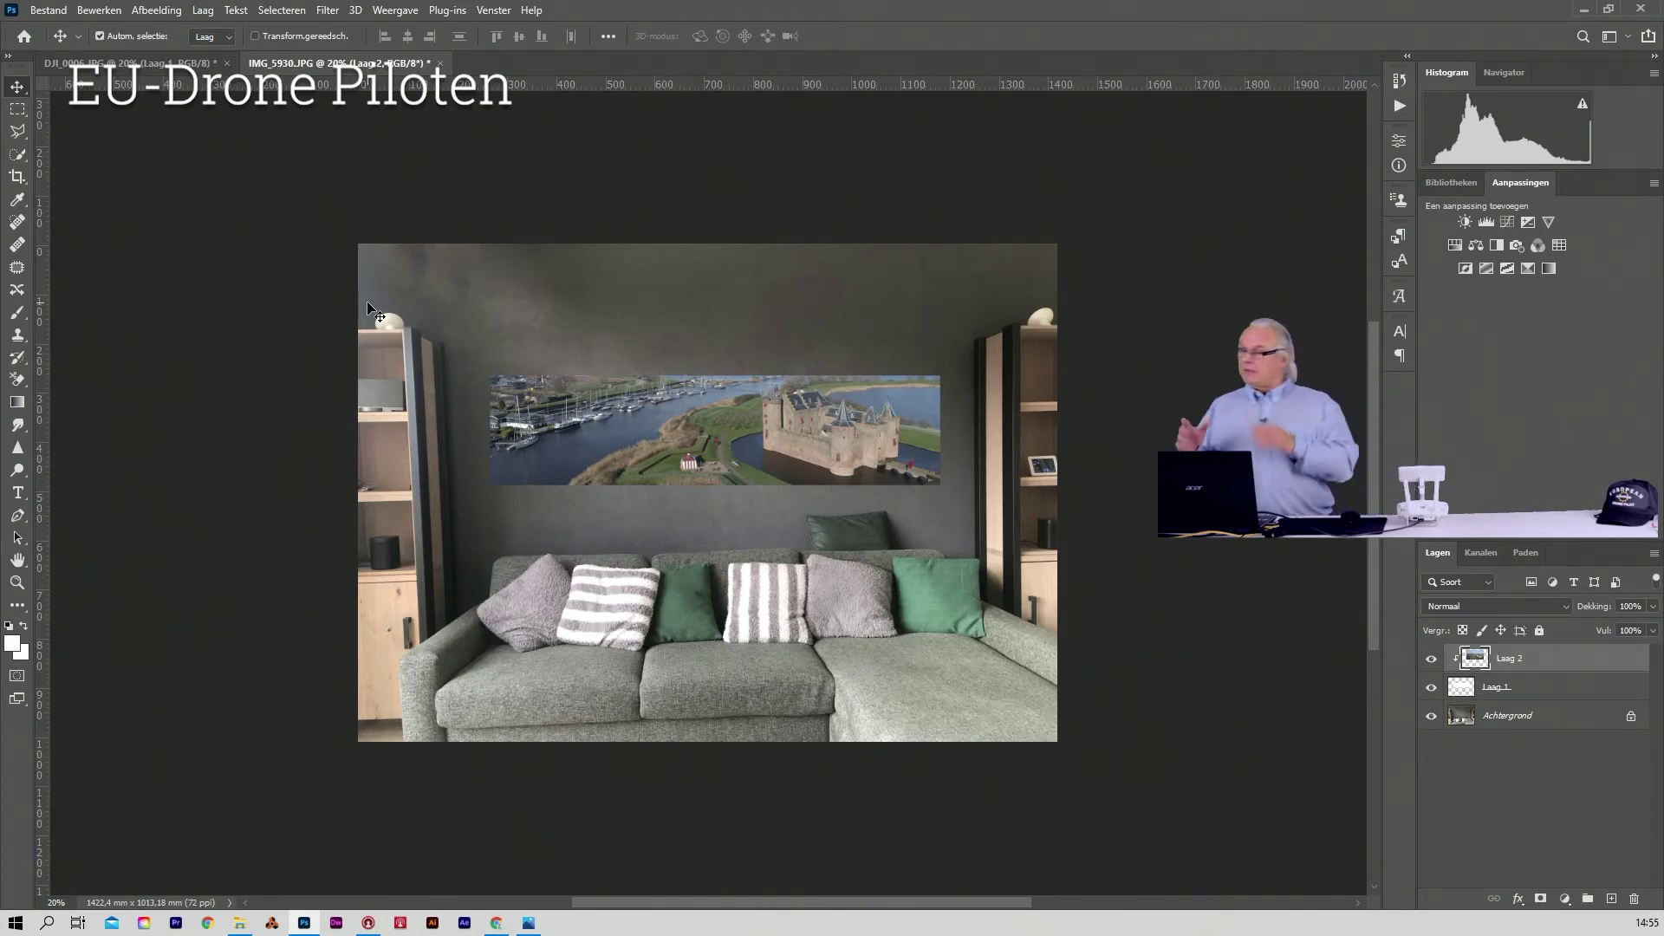
- Shrink the castle photo from its top edge to about 88% to fit the frame height
{"action": "key", "text": "ctrl"}
{"action": "key", "text": "ctrl+t"}
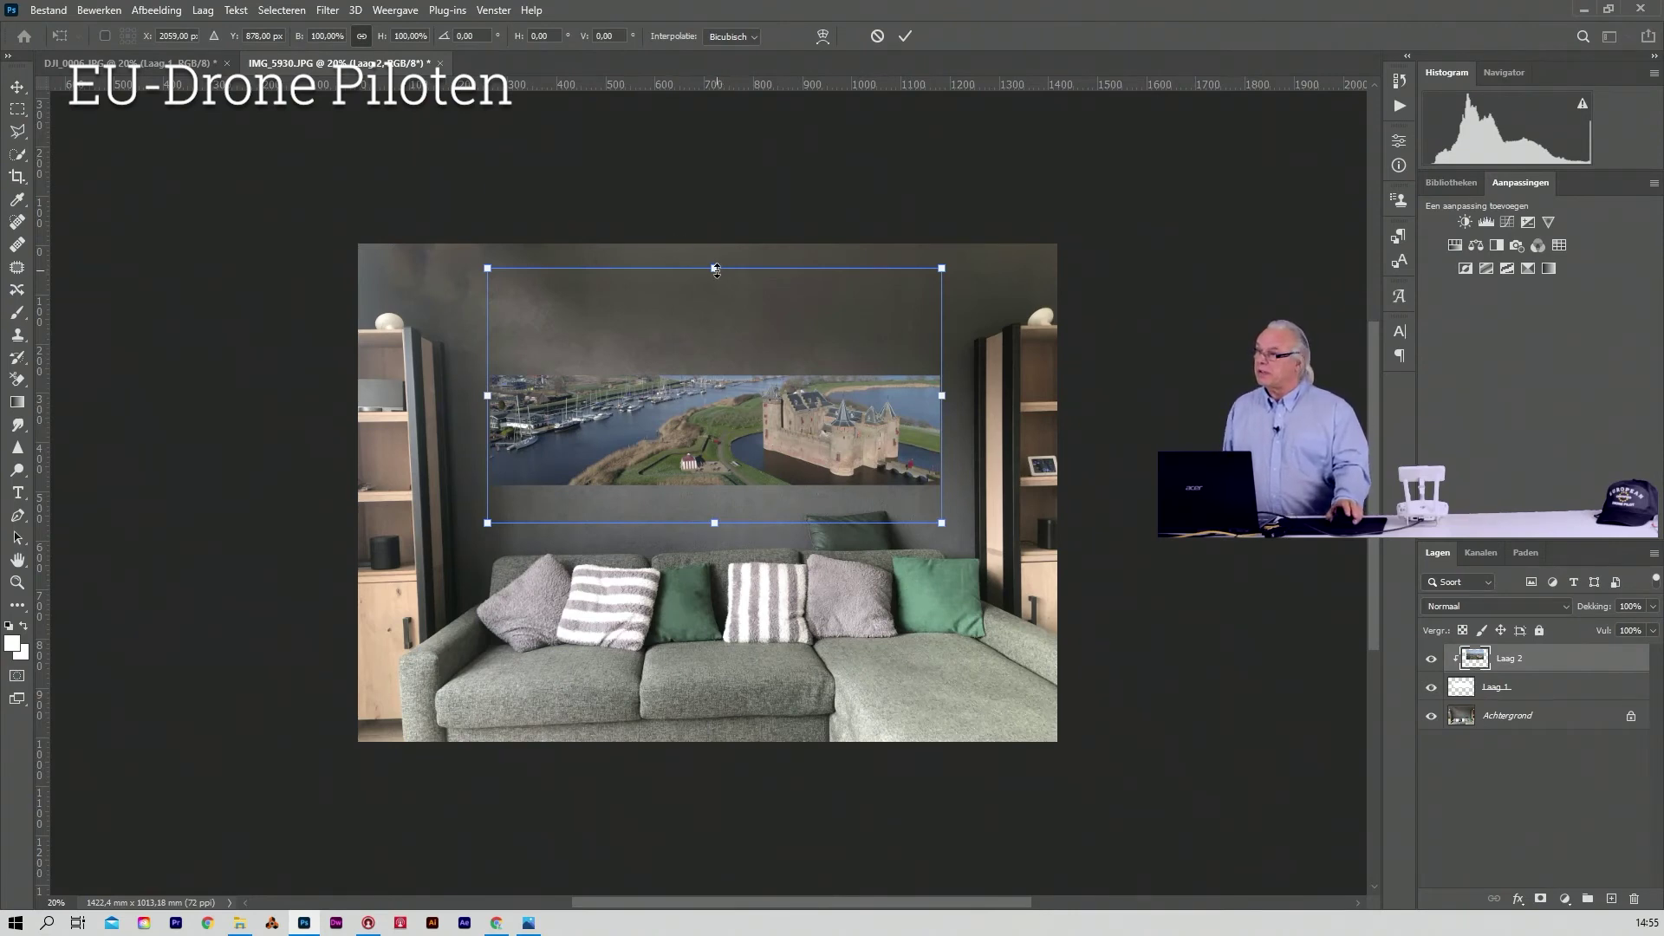
{"action": "left_click_drag", "start_coordinate": [715, 269], "coordinate": [715, 274]}
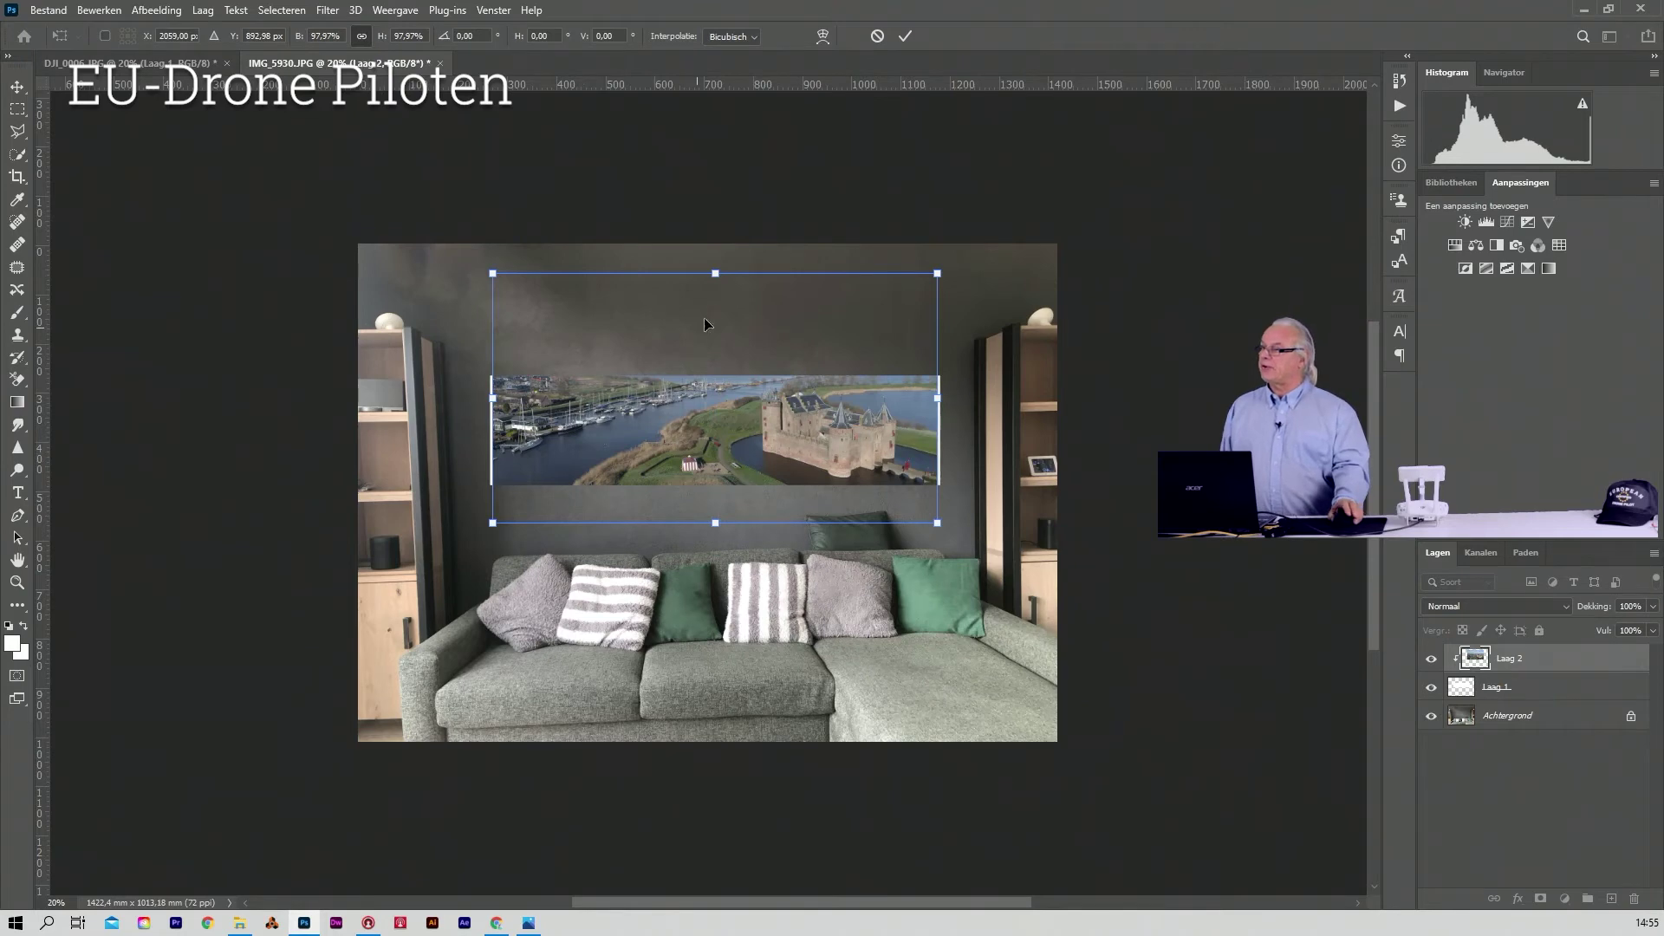
{"action": "left_click_drag", "start_coordinate": [716, 275], "coordinate": [718, 292]}
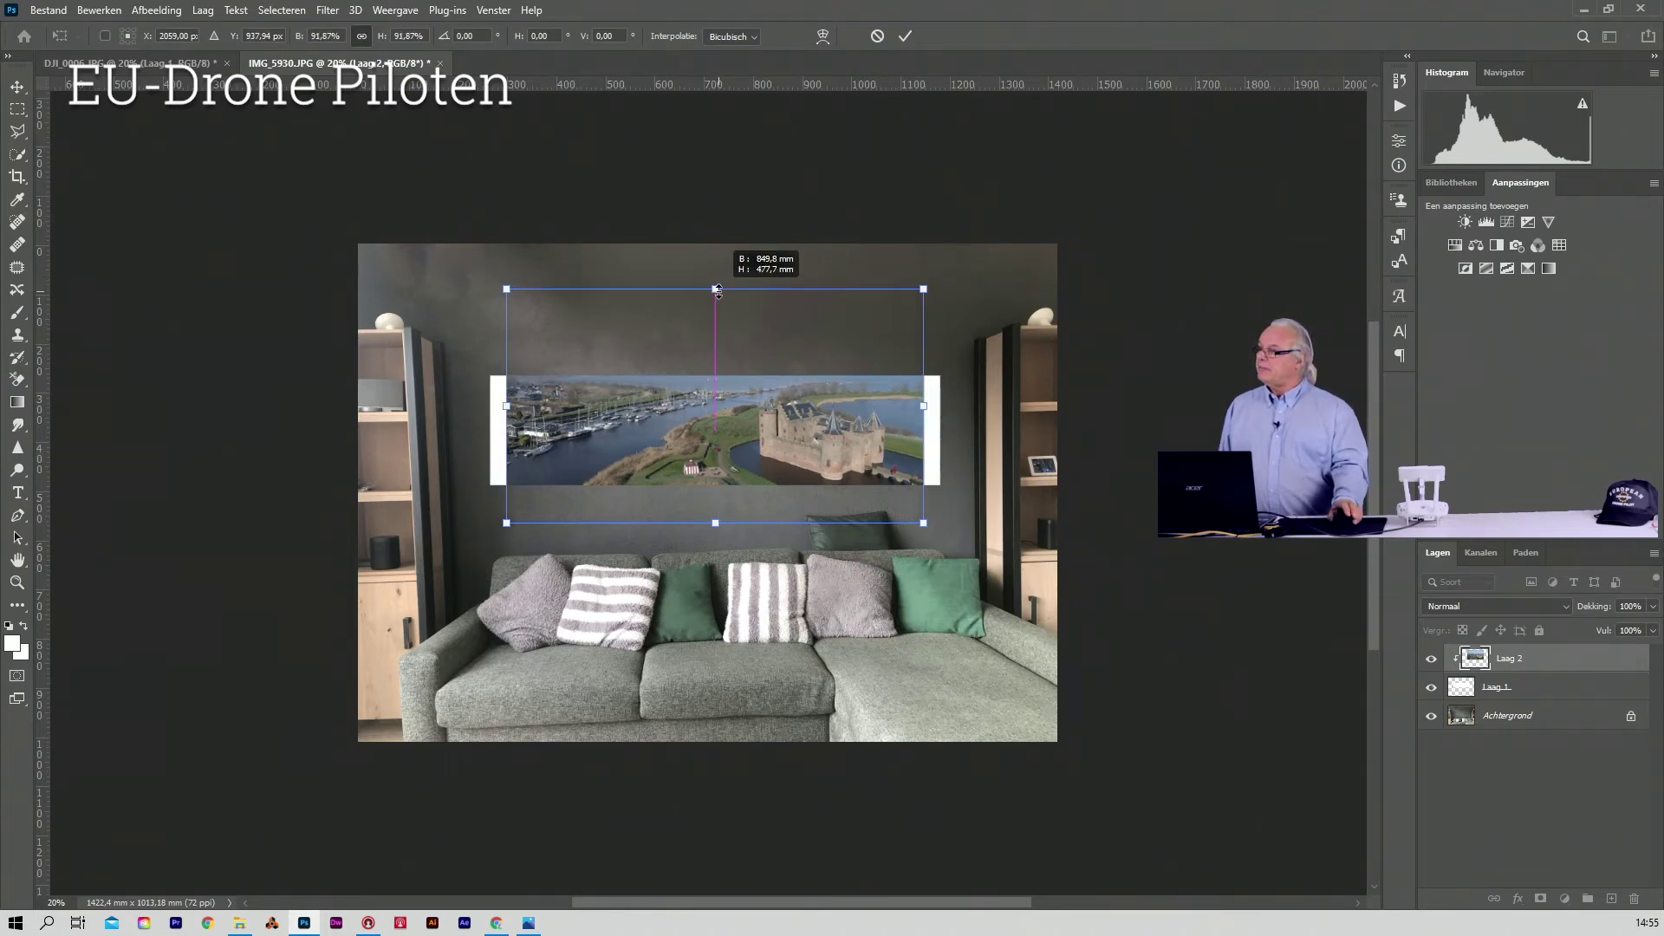
{"action": "left_click_drag", "start_coordinate": [717, 292], "coordinate": [717, 295]}
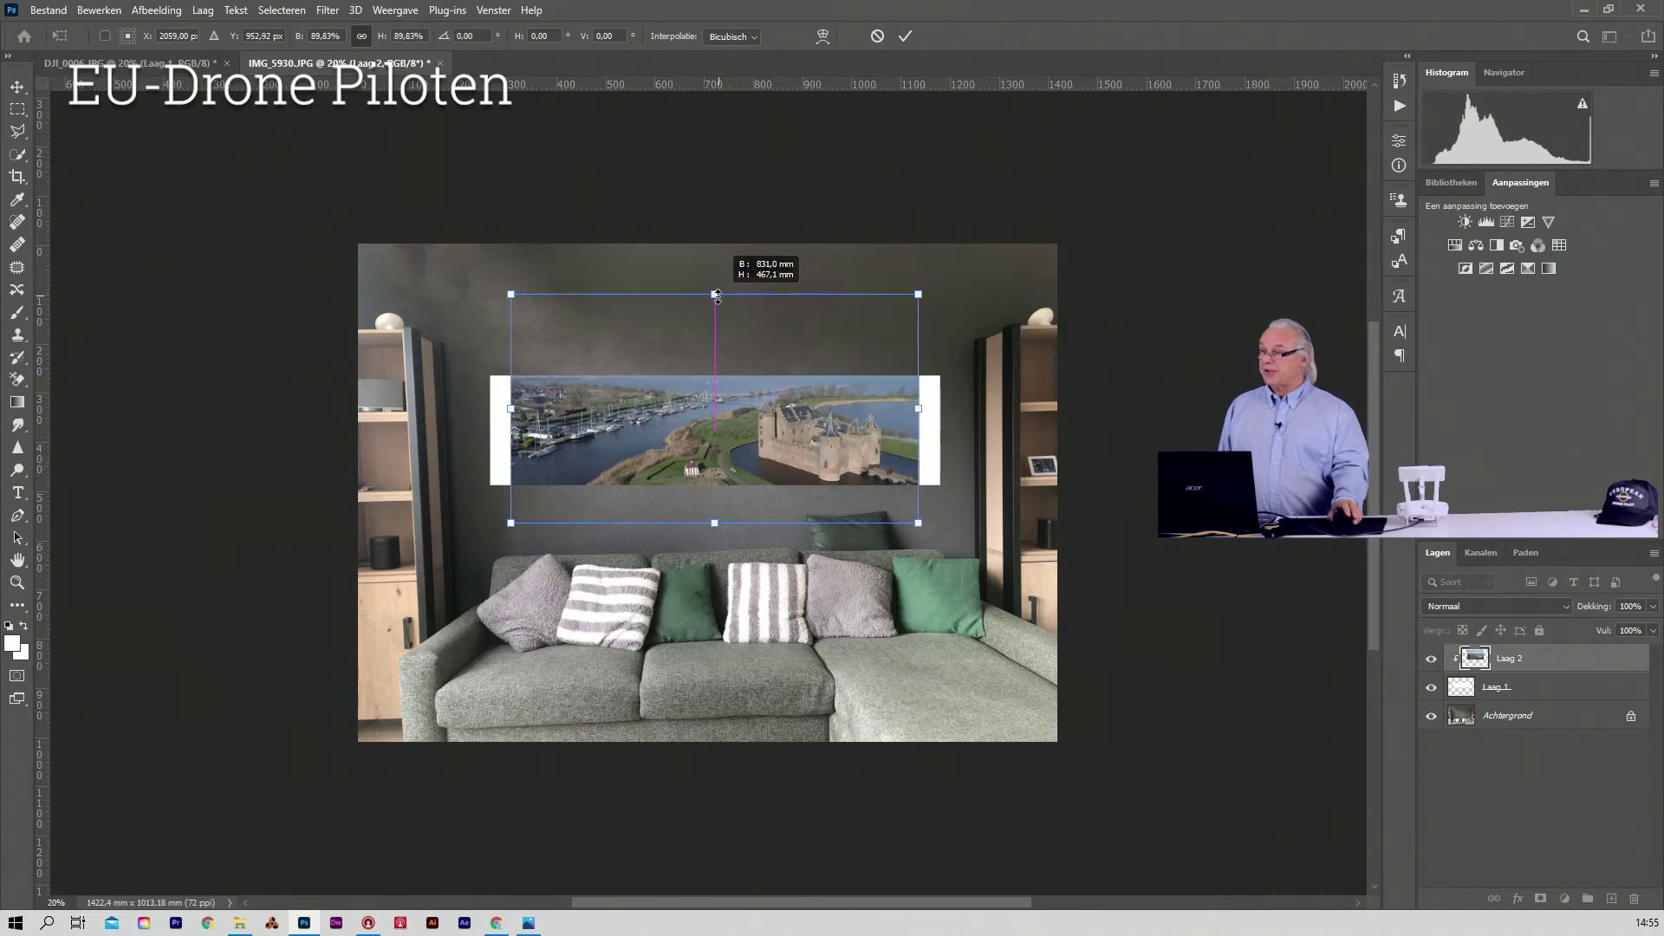
{"action": "left_click_drag", "start_coordinate": [718, 296], "coordinate": [718, 302]}
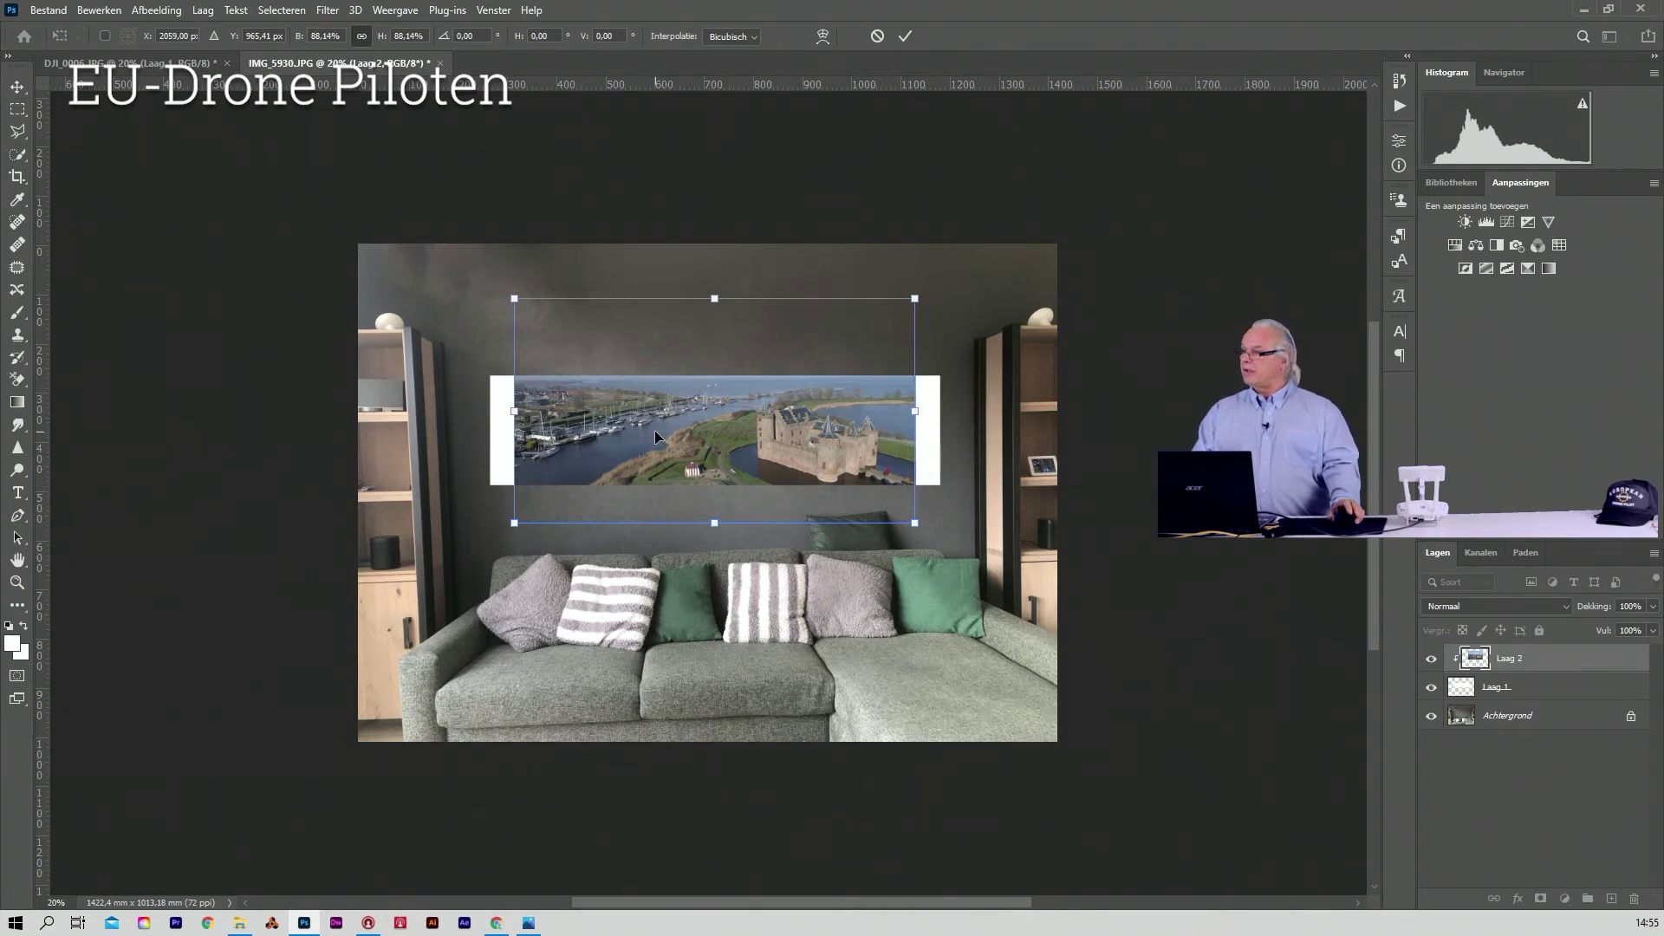
{"action": "left_click", "coordinate": [904, 35]}
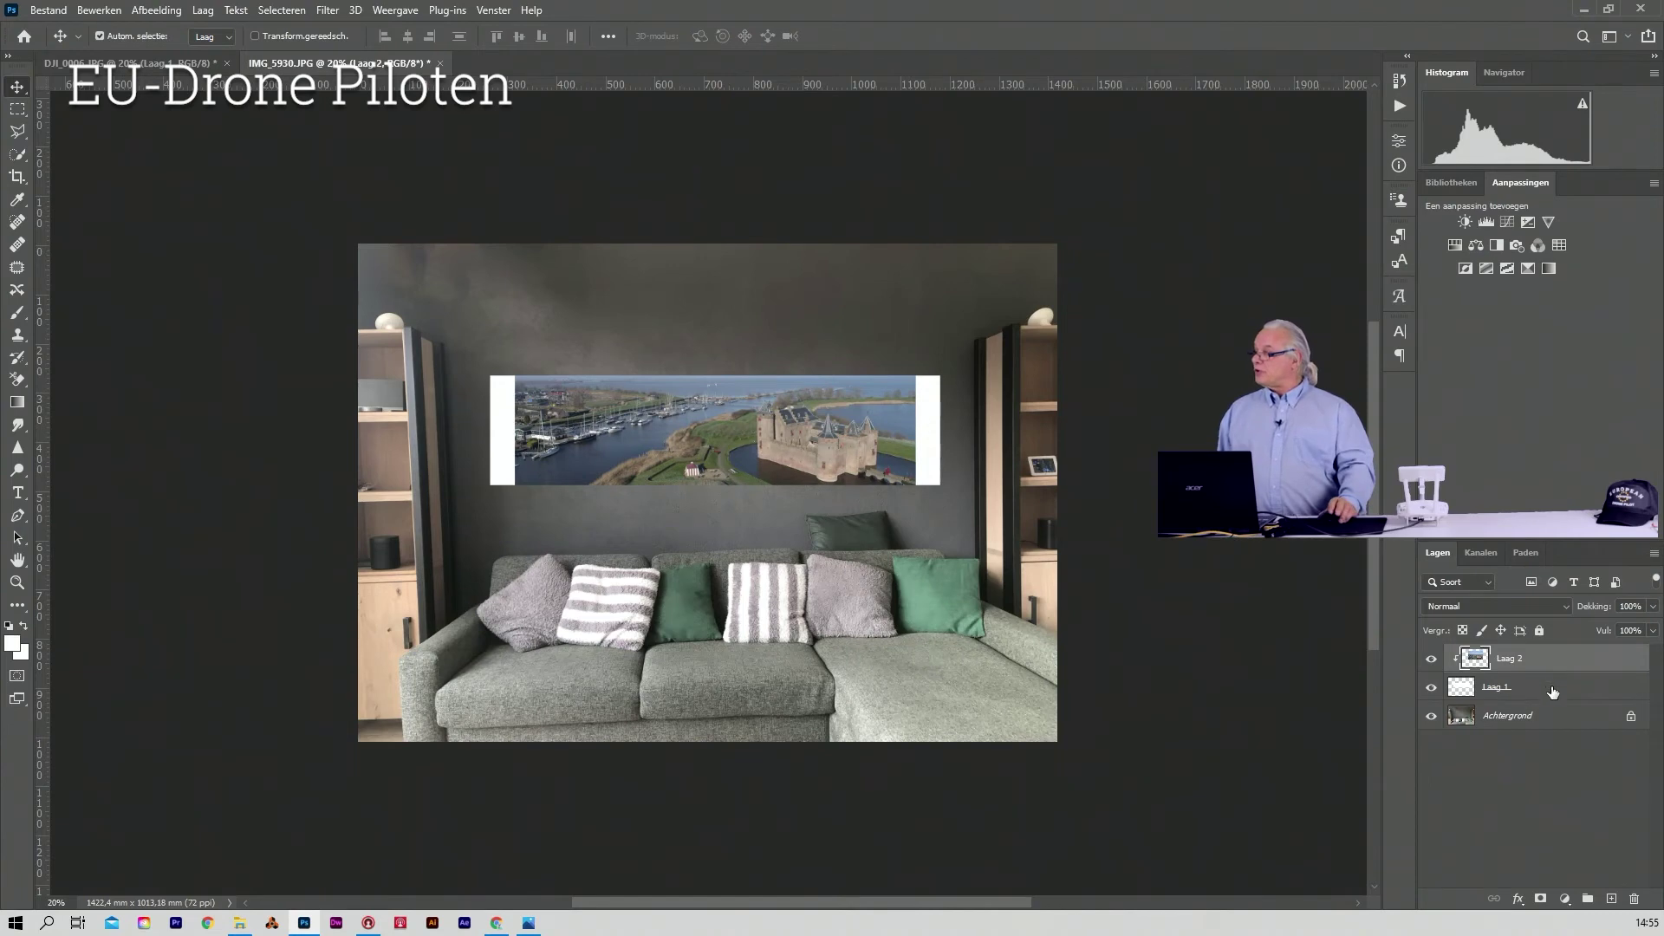
{"action": "left_click", "coordinate": [1518, 694]}
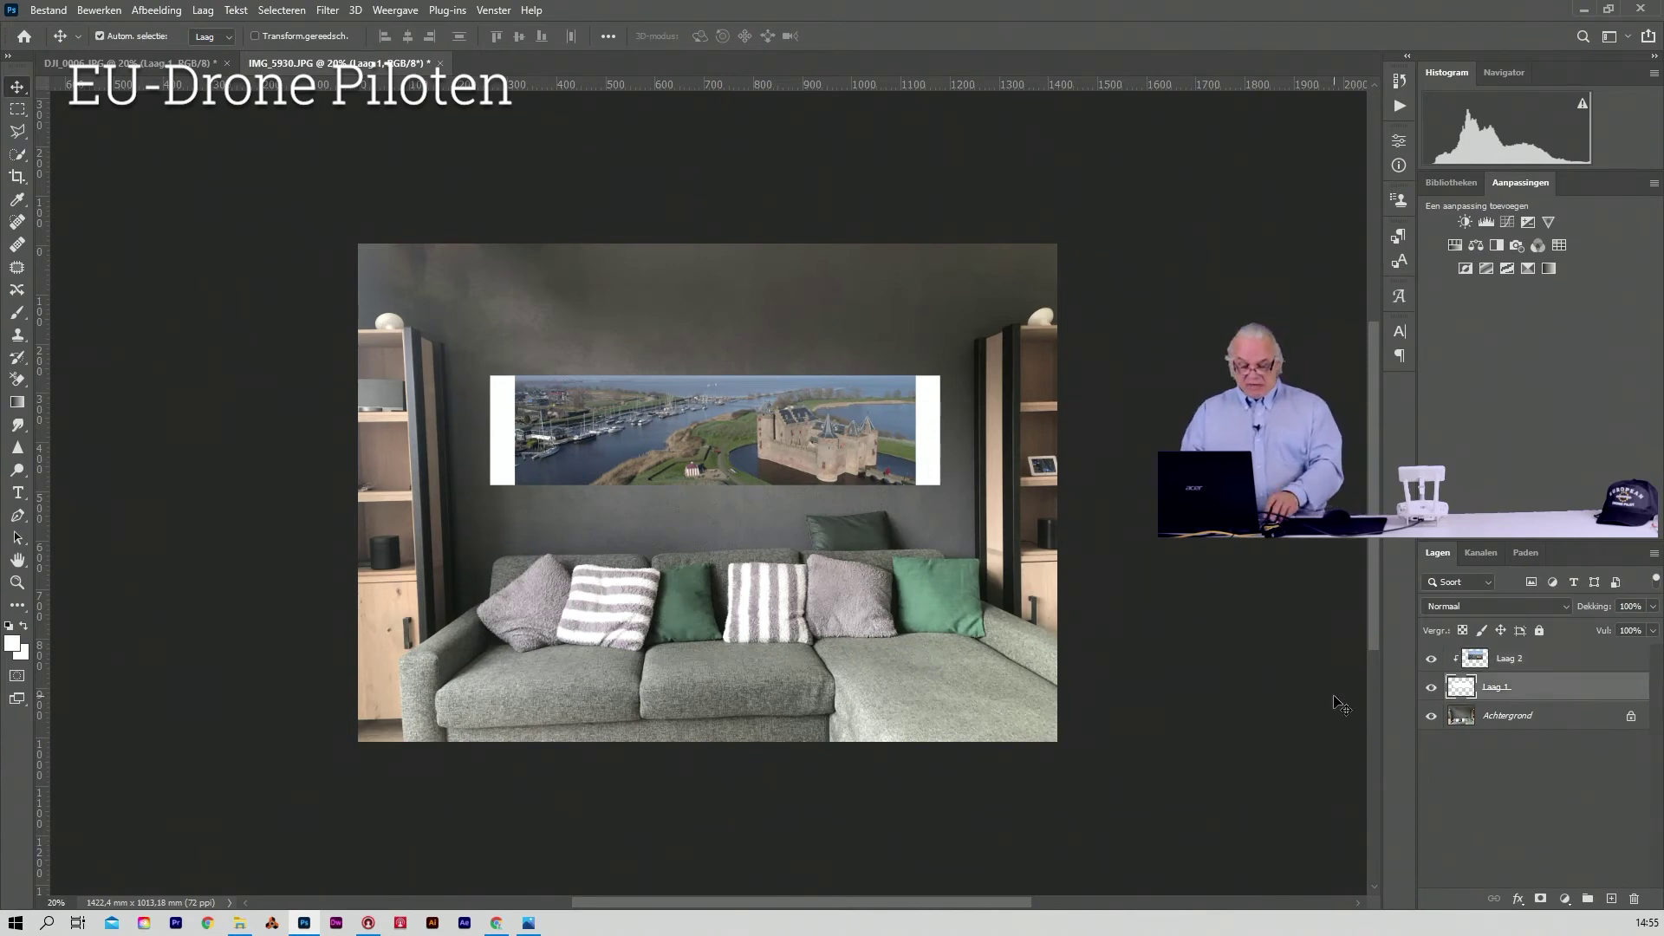
- Narrow the white frame on Laag 1 to the photo's width and rotate it about -1°
{"action": "key", "text": "ctrl"}
{"action": "key", "text": "ctrl+t"}
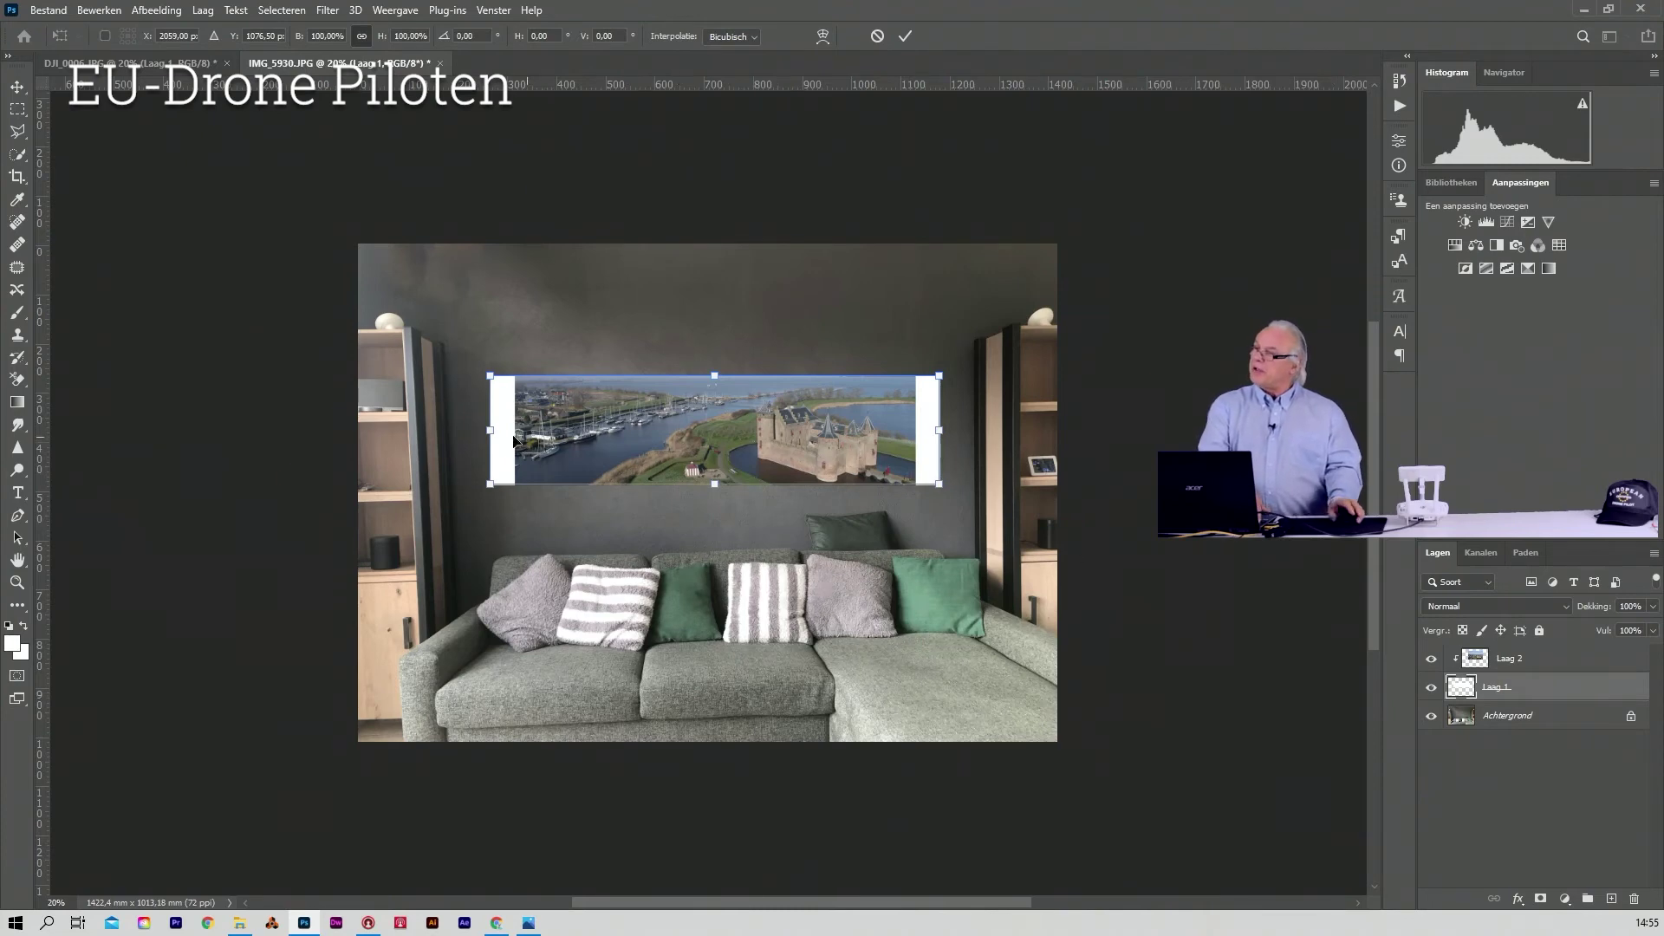
{"action": "left_click_drag", "start_coordinate": [491, 429], "coordinate": [501, 432]}
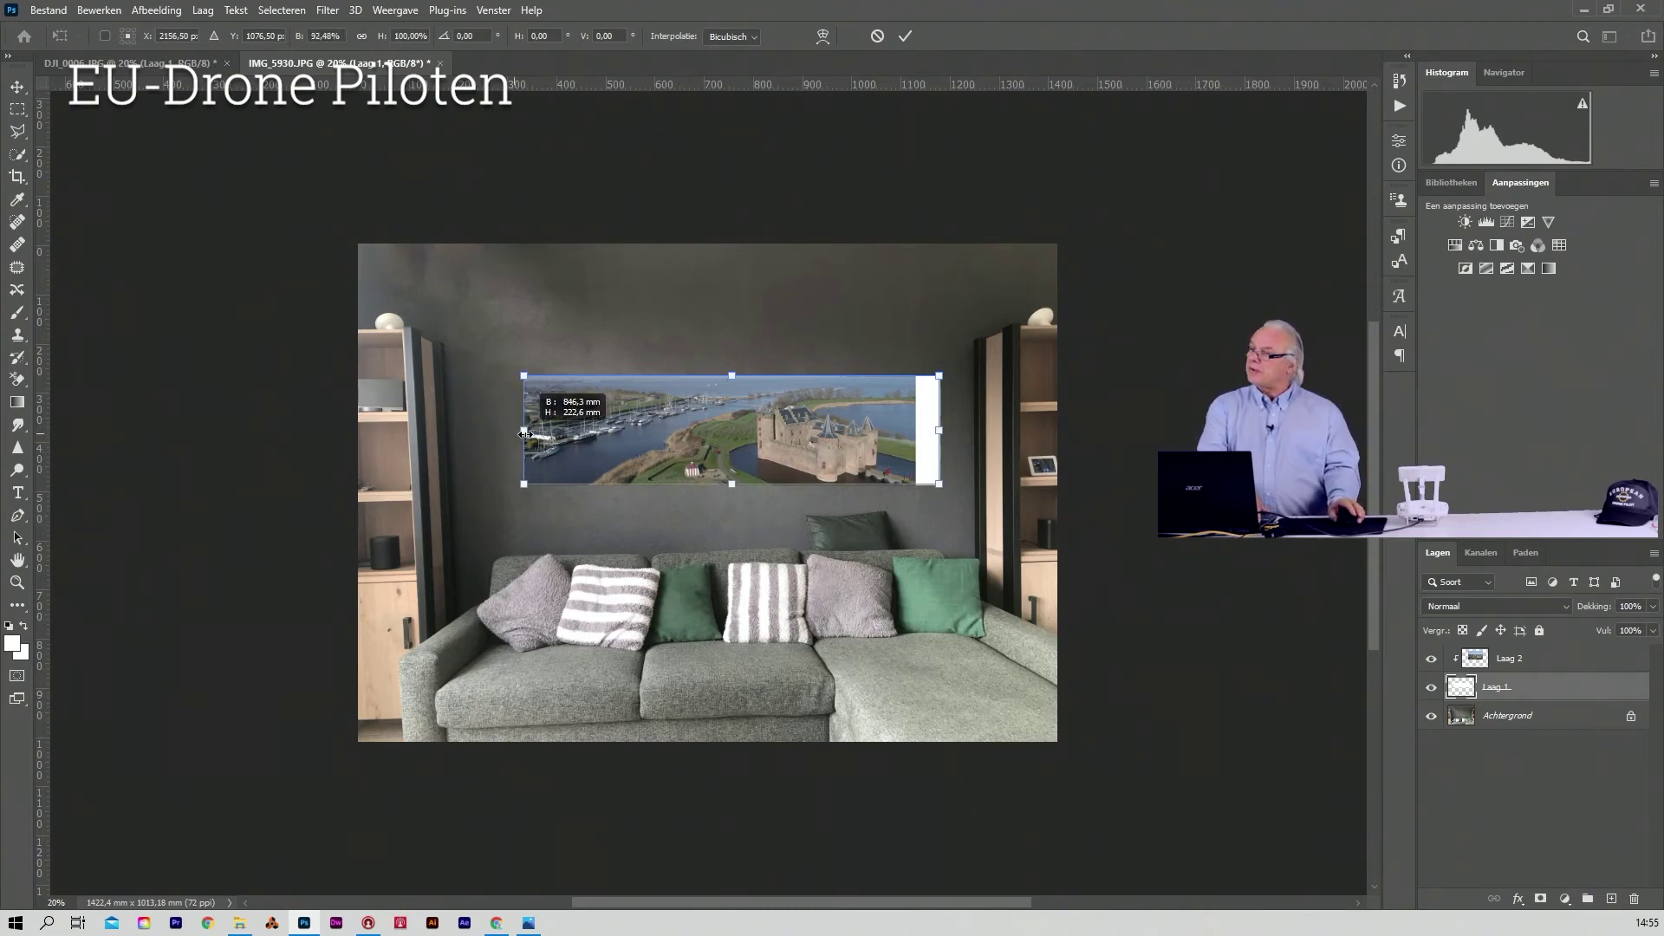
{"action": "left_click_drag", "start_coordinate": [524, 432], "coordinate": [524, 432]}
{"action": "left_click_drag", "start_coordinate": [936, 432], "coordinate": [915, 430]}
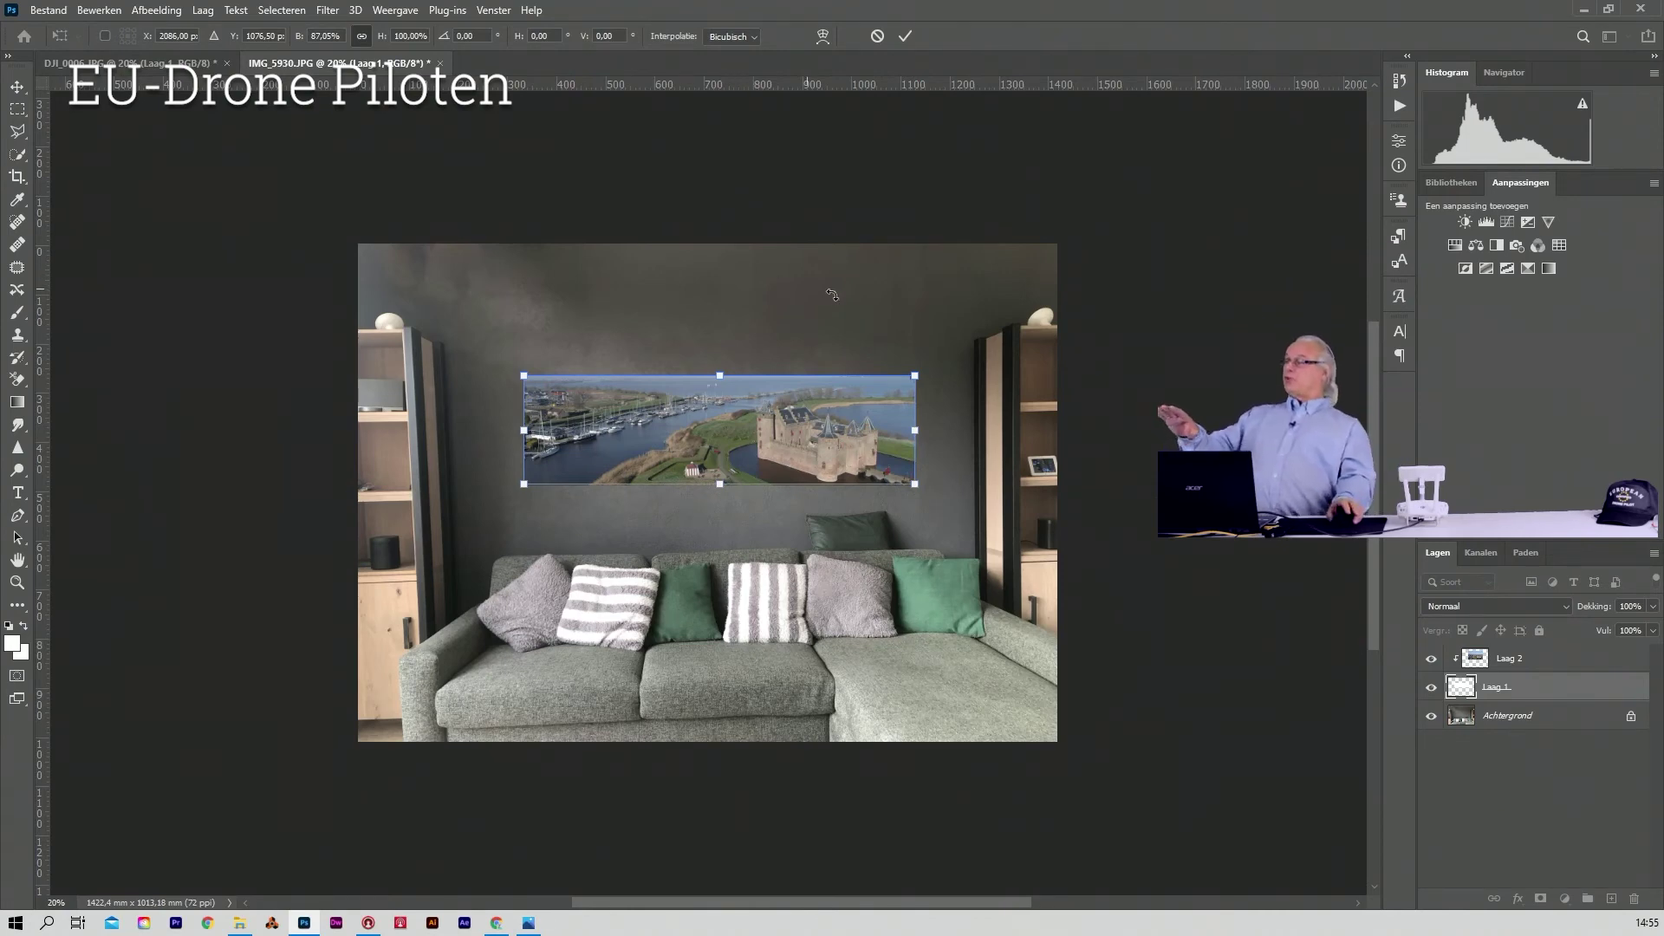
{"action": "left_click_drag", "start_coordinate": [955, 351], "coordinate": [948, 348]}
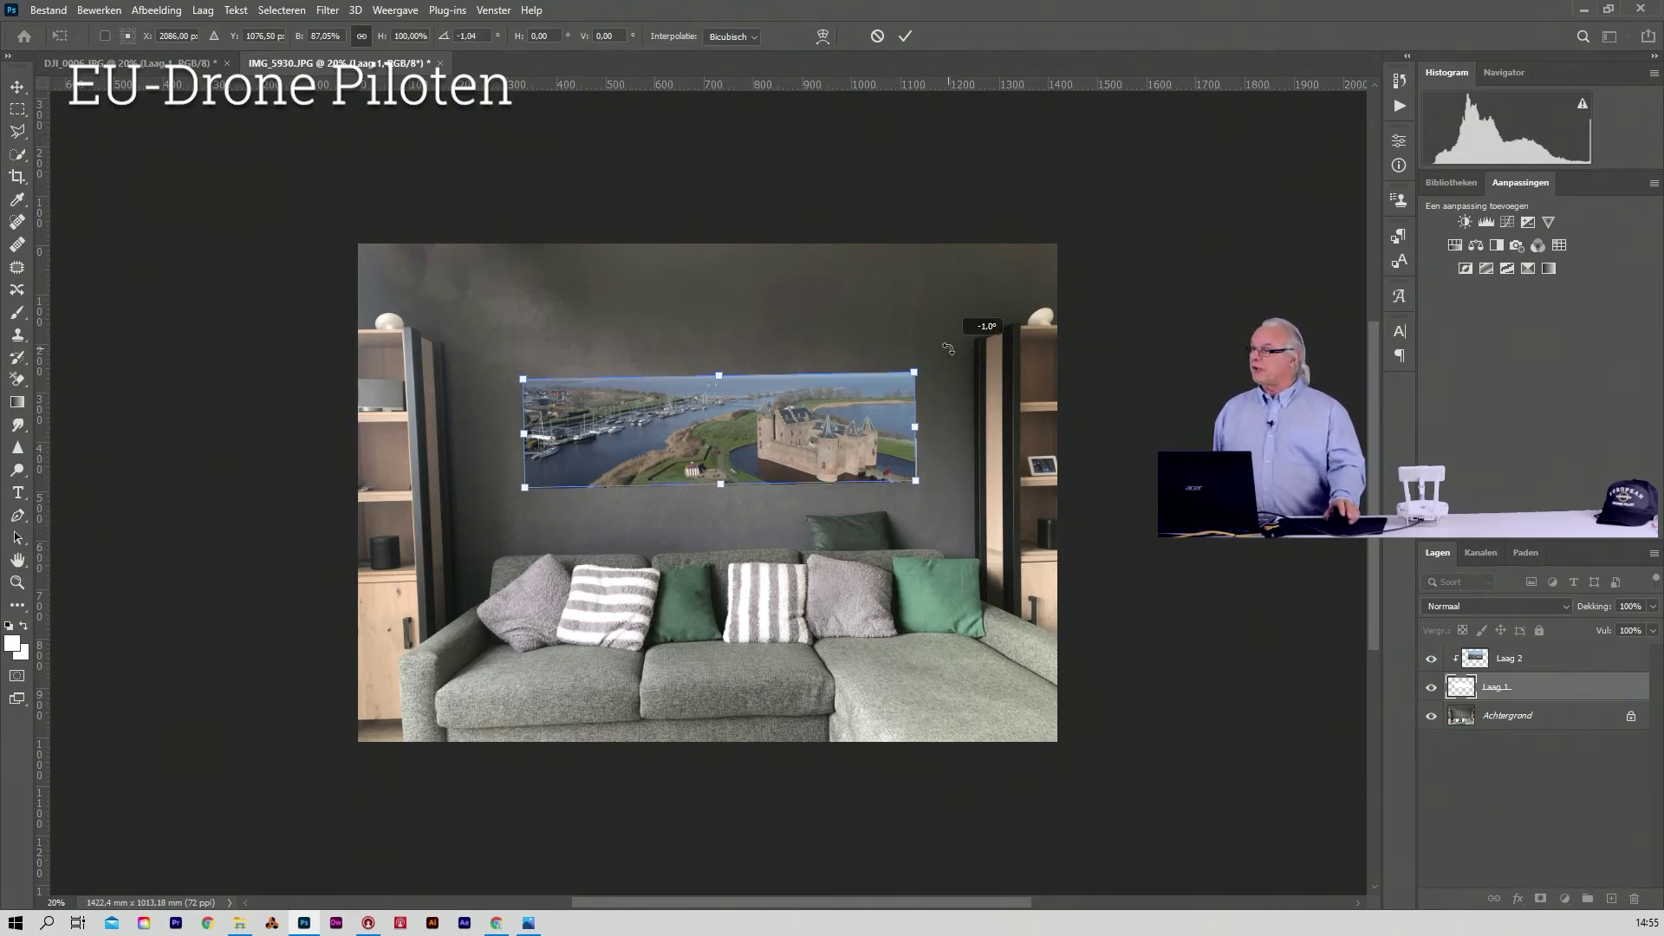
{"action": "left_click", "coordinate": [906, 36]}
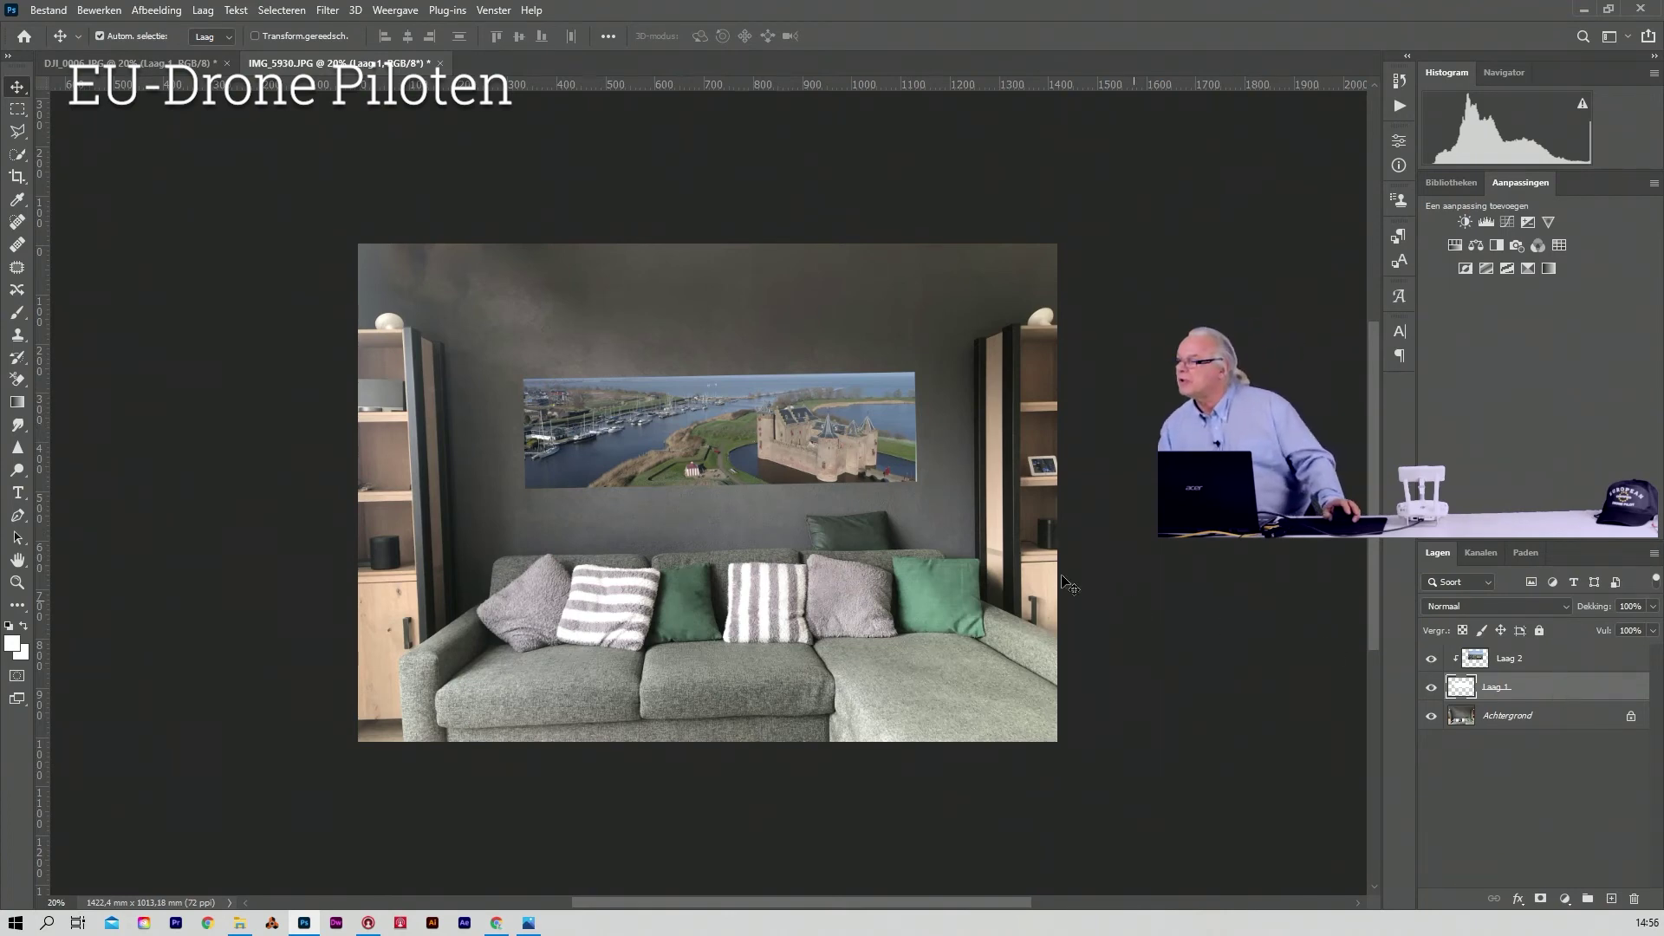
{"action": "left_click", "coordinate": [831, 425]}
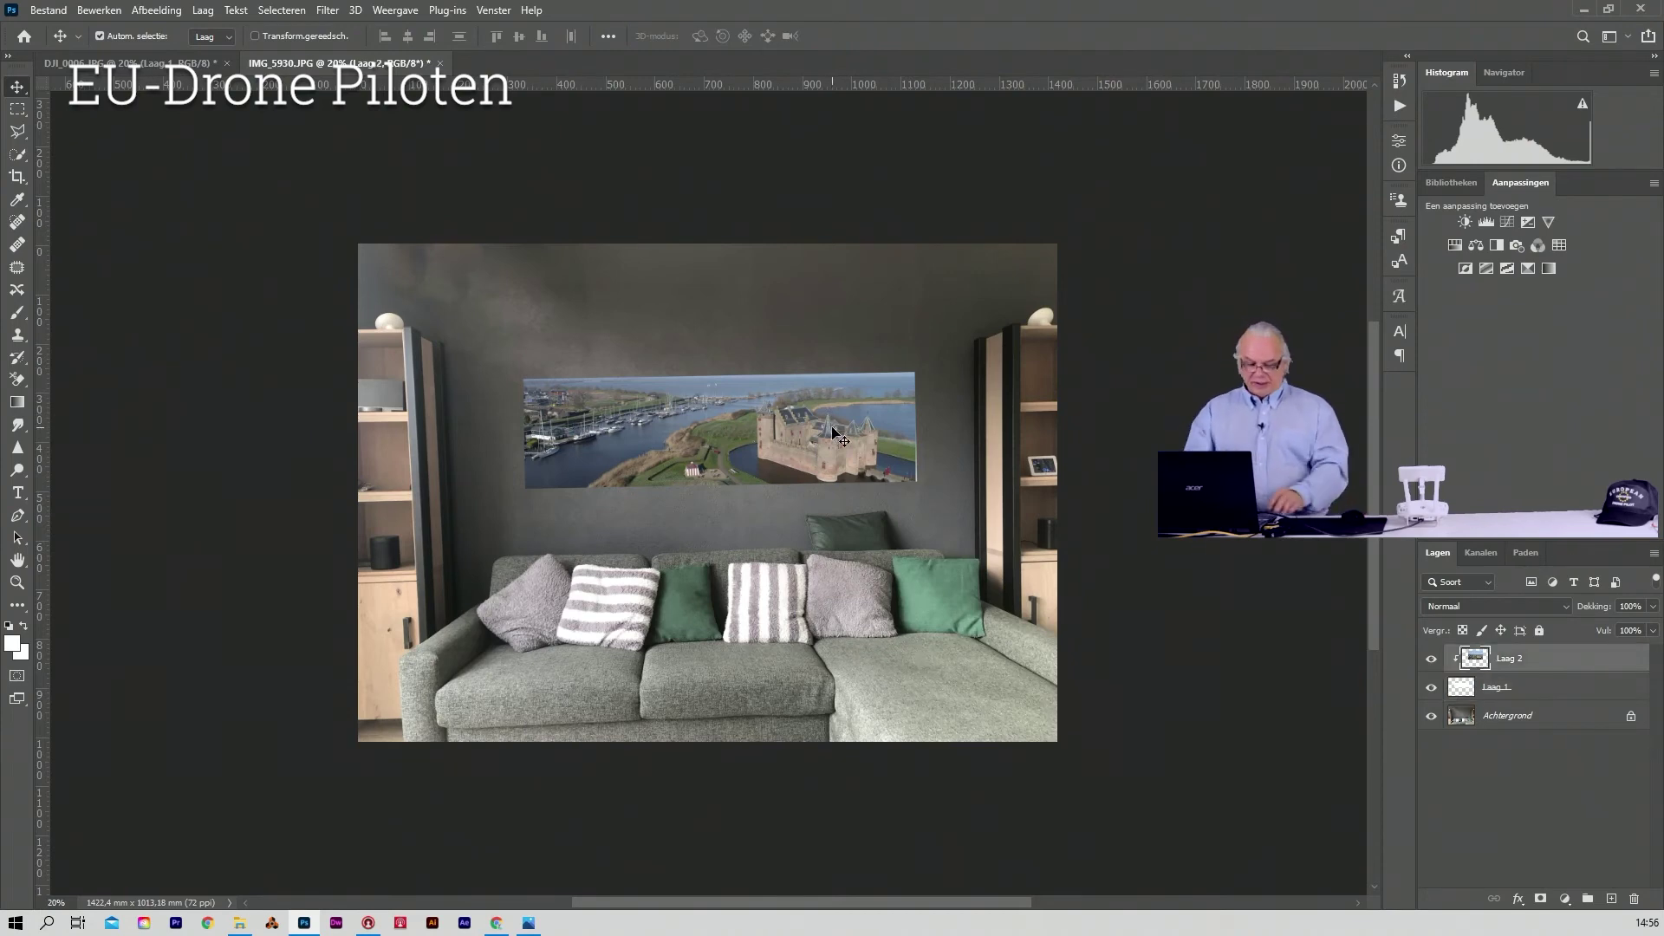
- Widen the castle photo slightly and nudge it right to fill the frame exactly
{"action": "key", "text": "ctrl+t"}
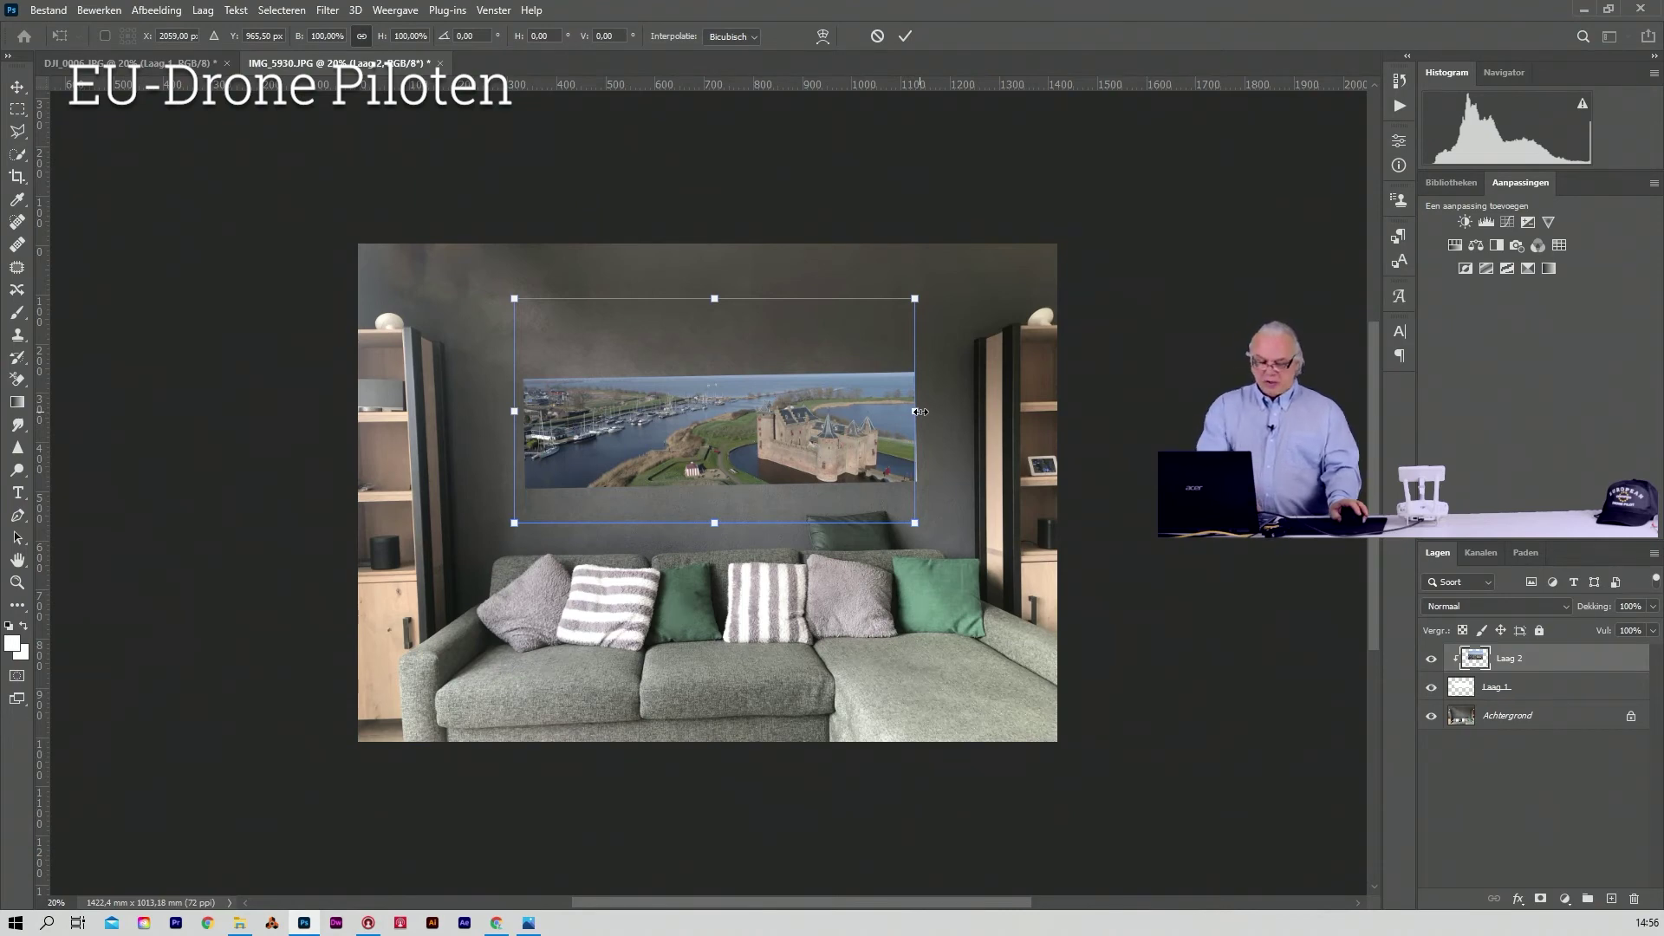
{"action": "left_click_drag", "start_coordinate": [920, 412], "coordinate": [927, 413]}
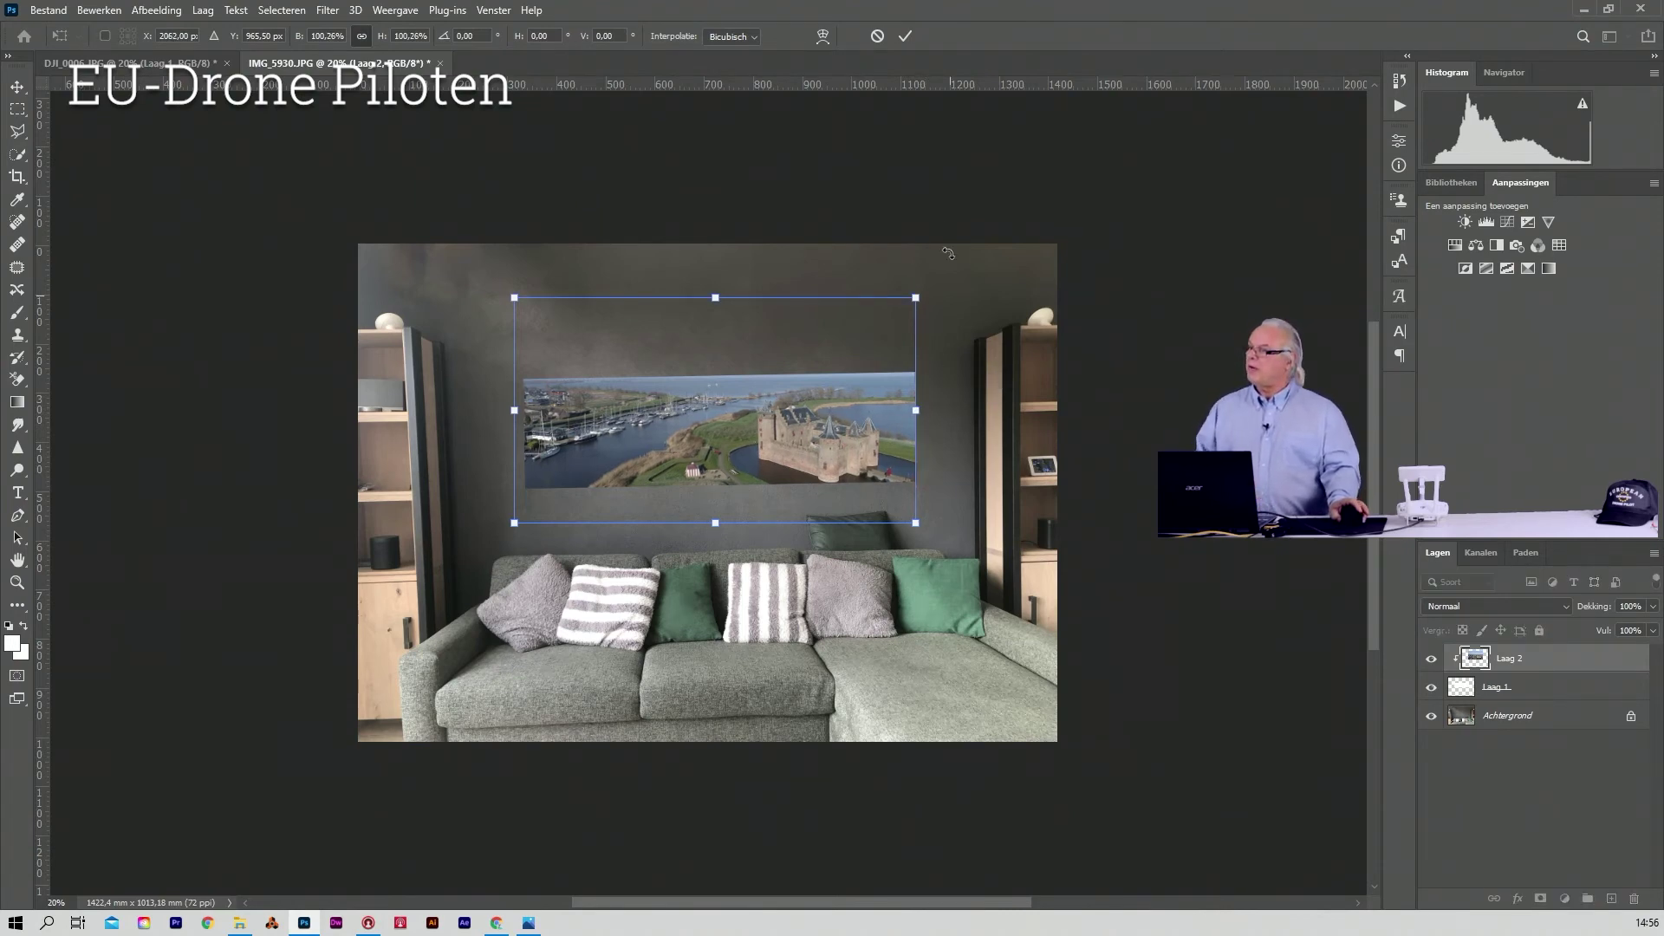
{"action": "key", "text": "shift+Right"}
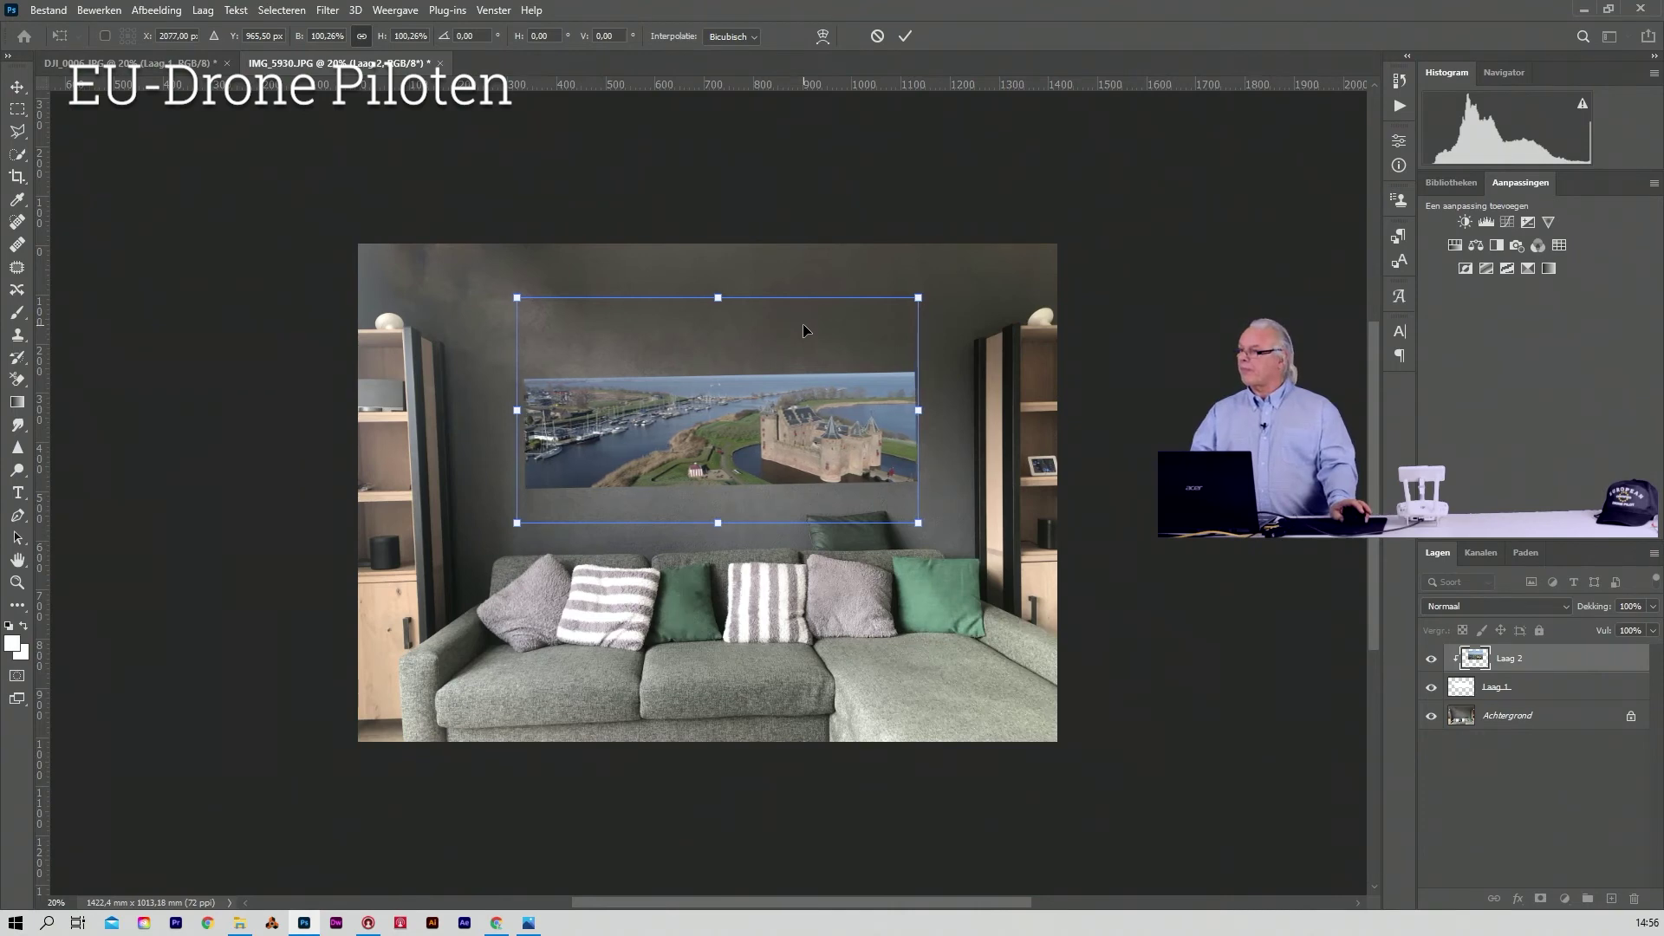
{"action": "key", "text": "shift+Right"}
{"action": "key", "text": "shift+Right"}
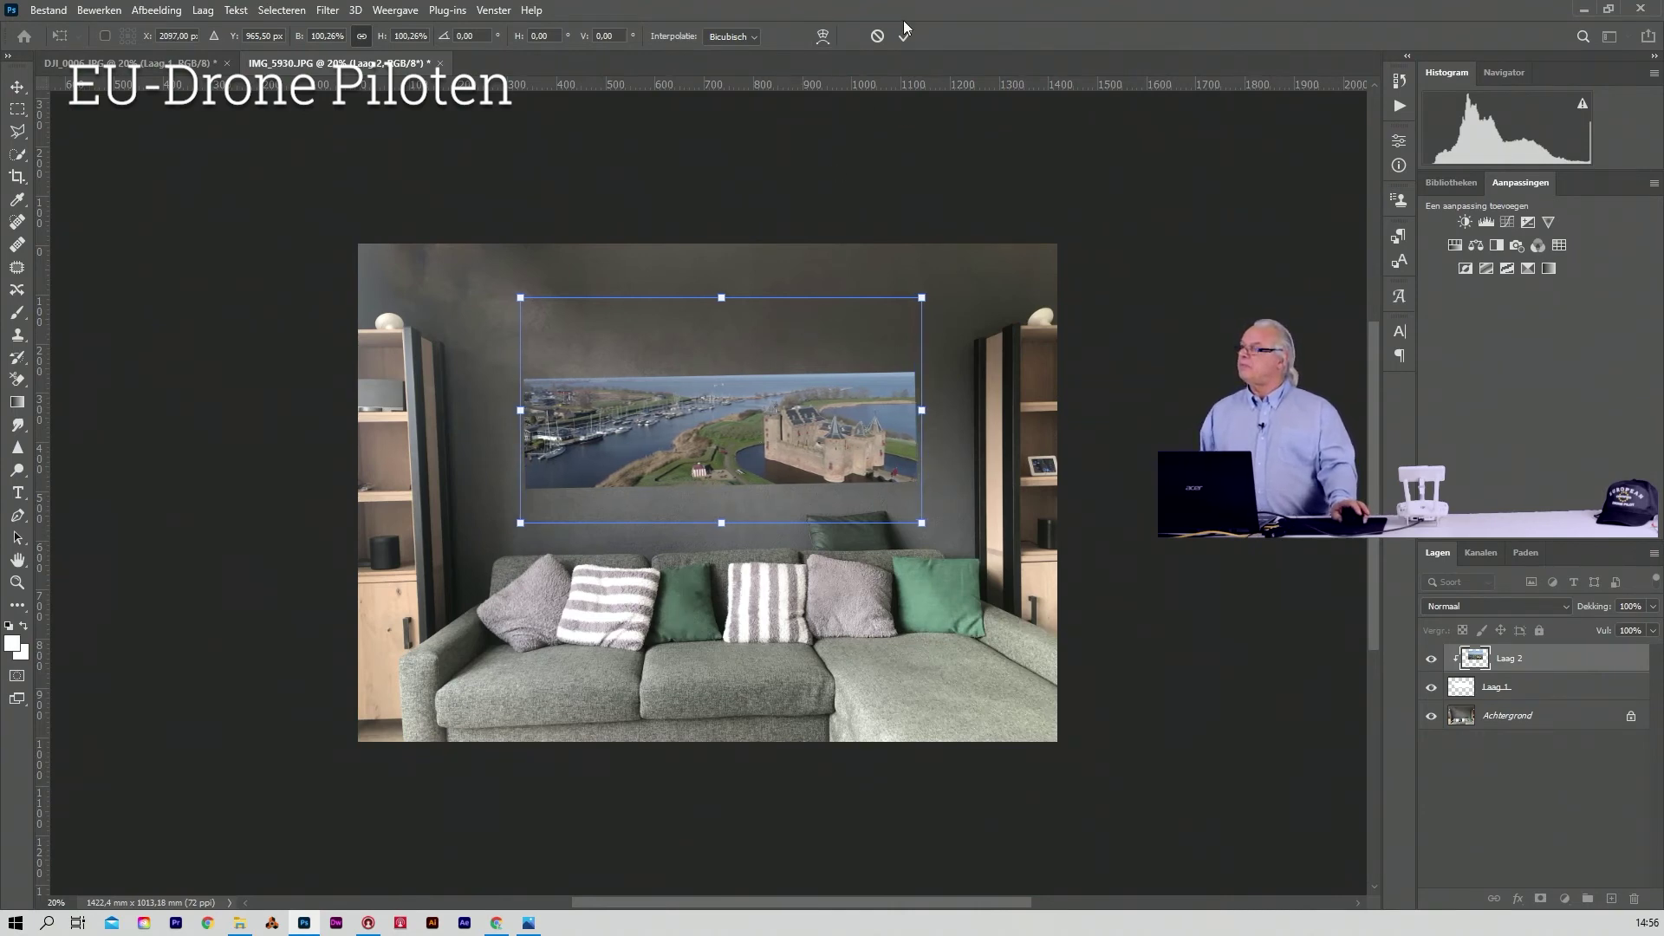
{"action": "left_click", "coordinate": [906, 36]}
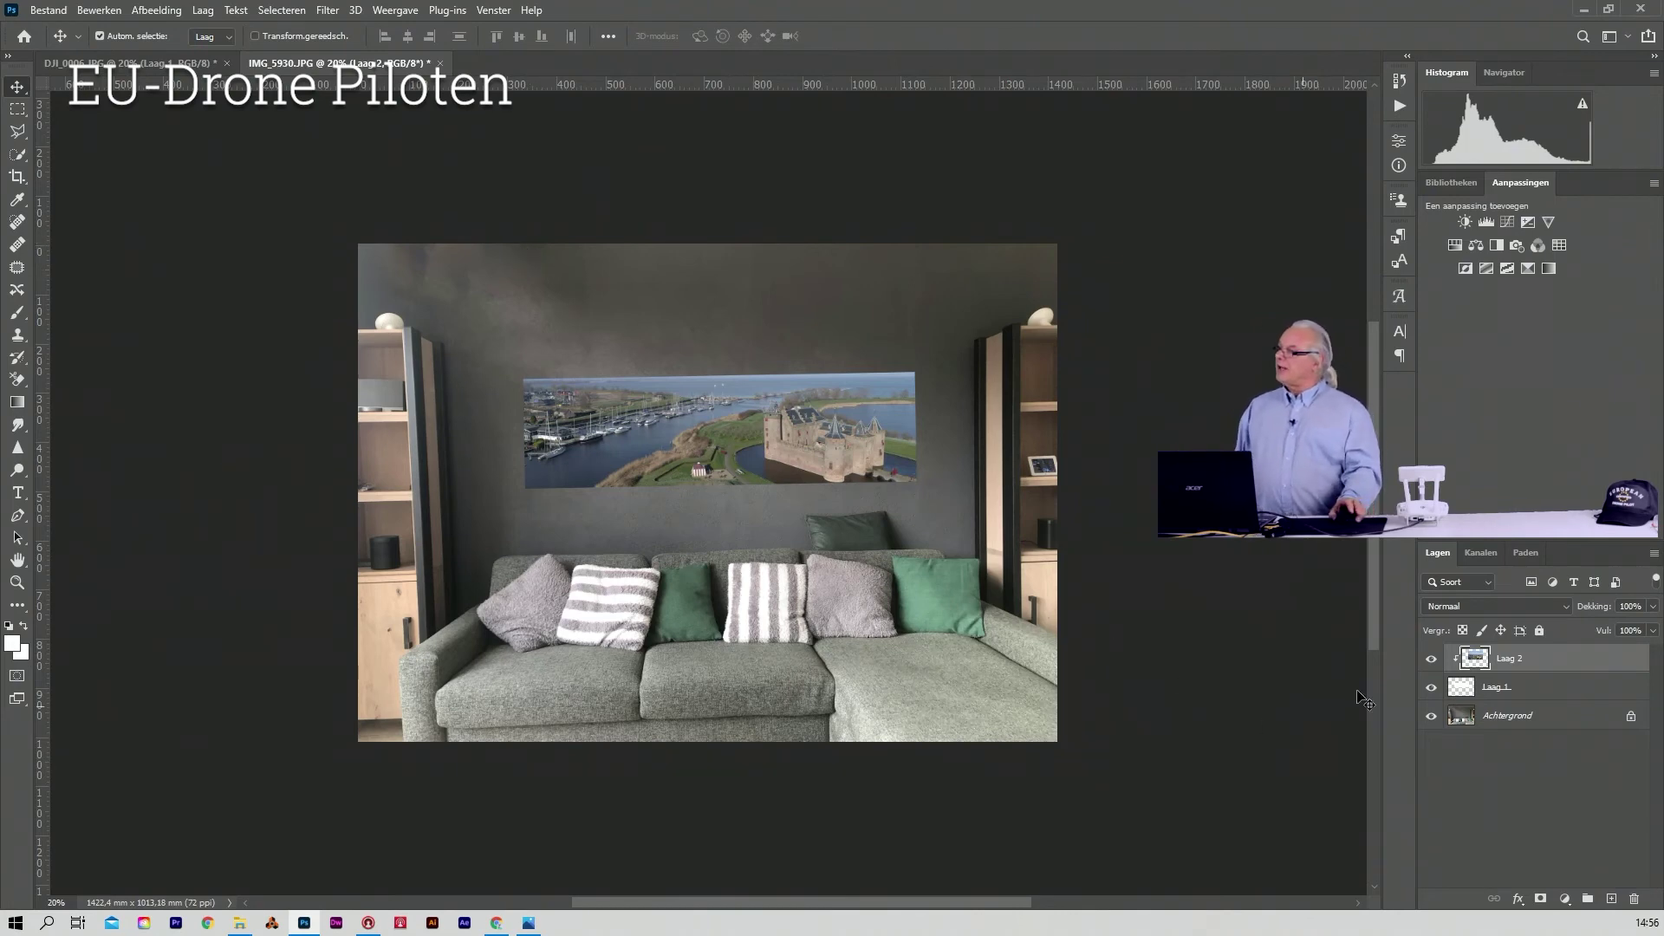
{"action": "left_click", "coordinate": [1544, 692]}
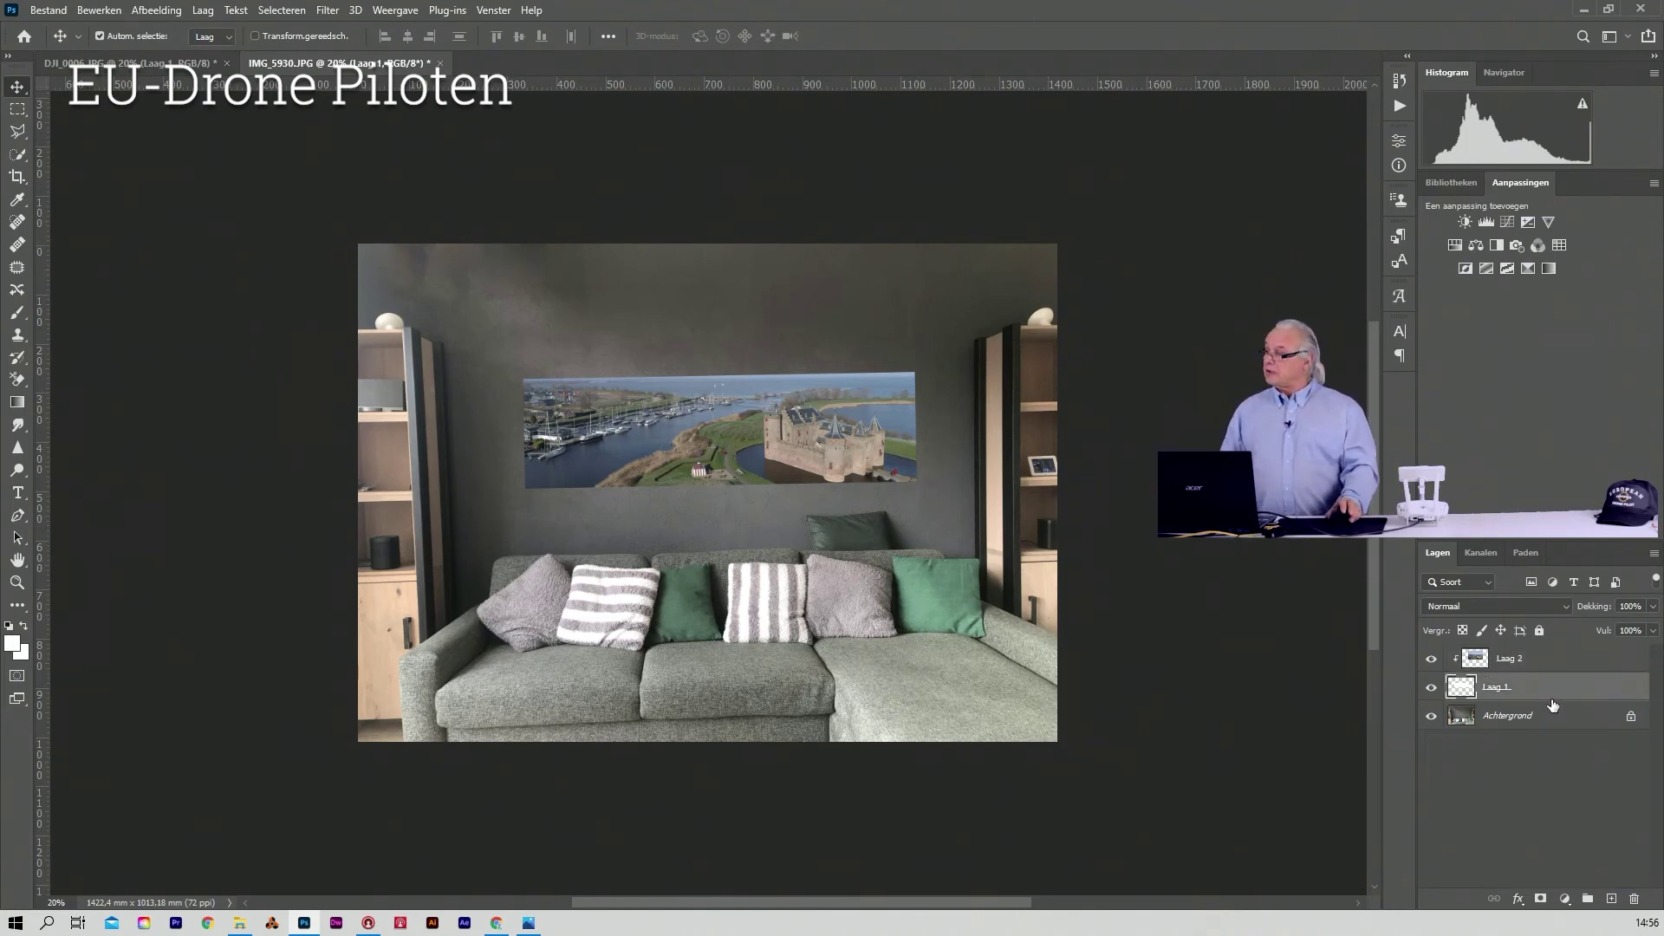
{"action": "key", "text": "space"}
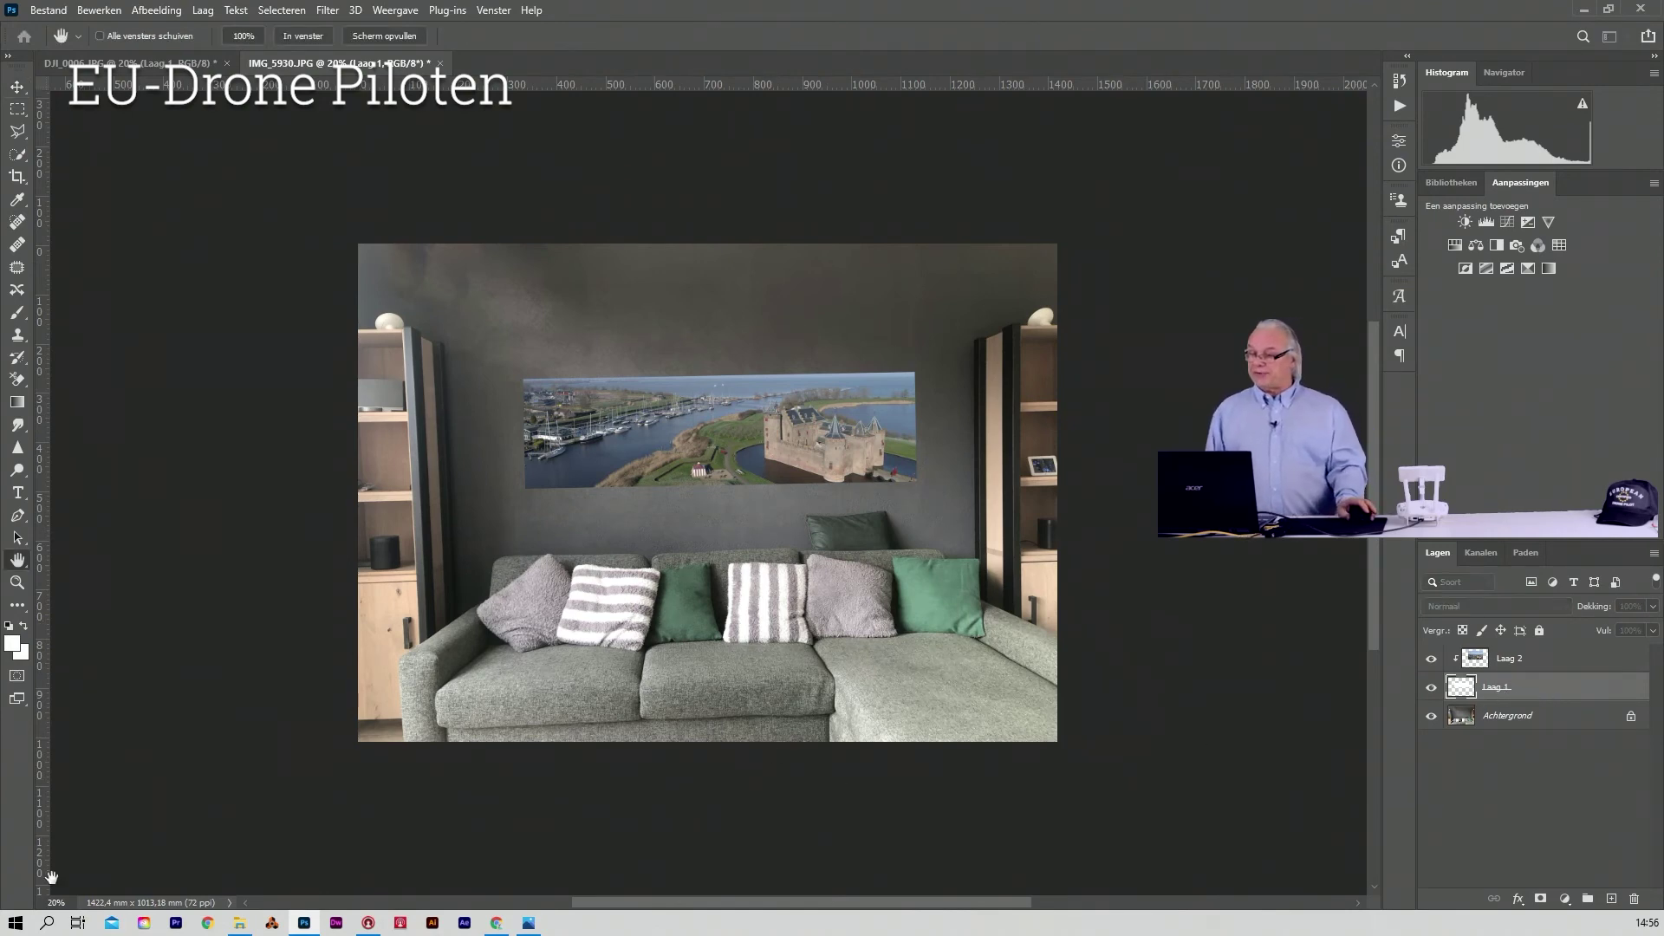
- Add a Schuine kant en reliëf (Bevel and Emboss) style to Laag 1 and zoom in on the print
{"action": "double_click", "coordinate": [1544, 686]}
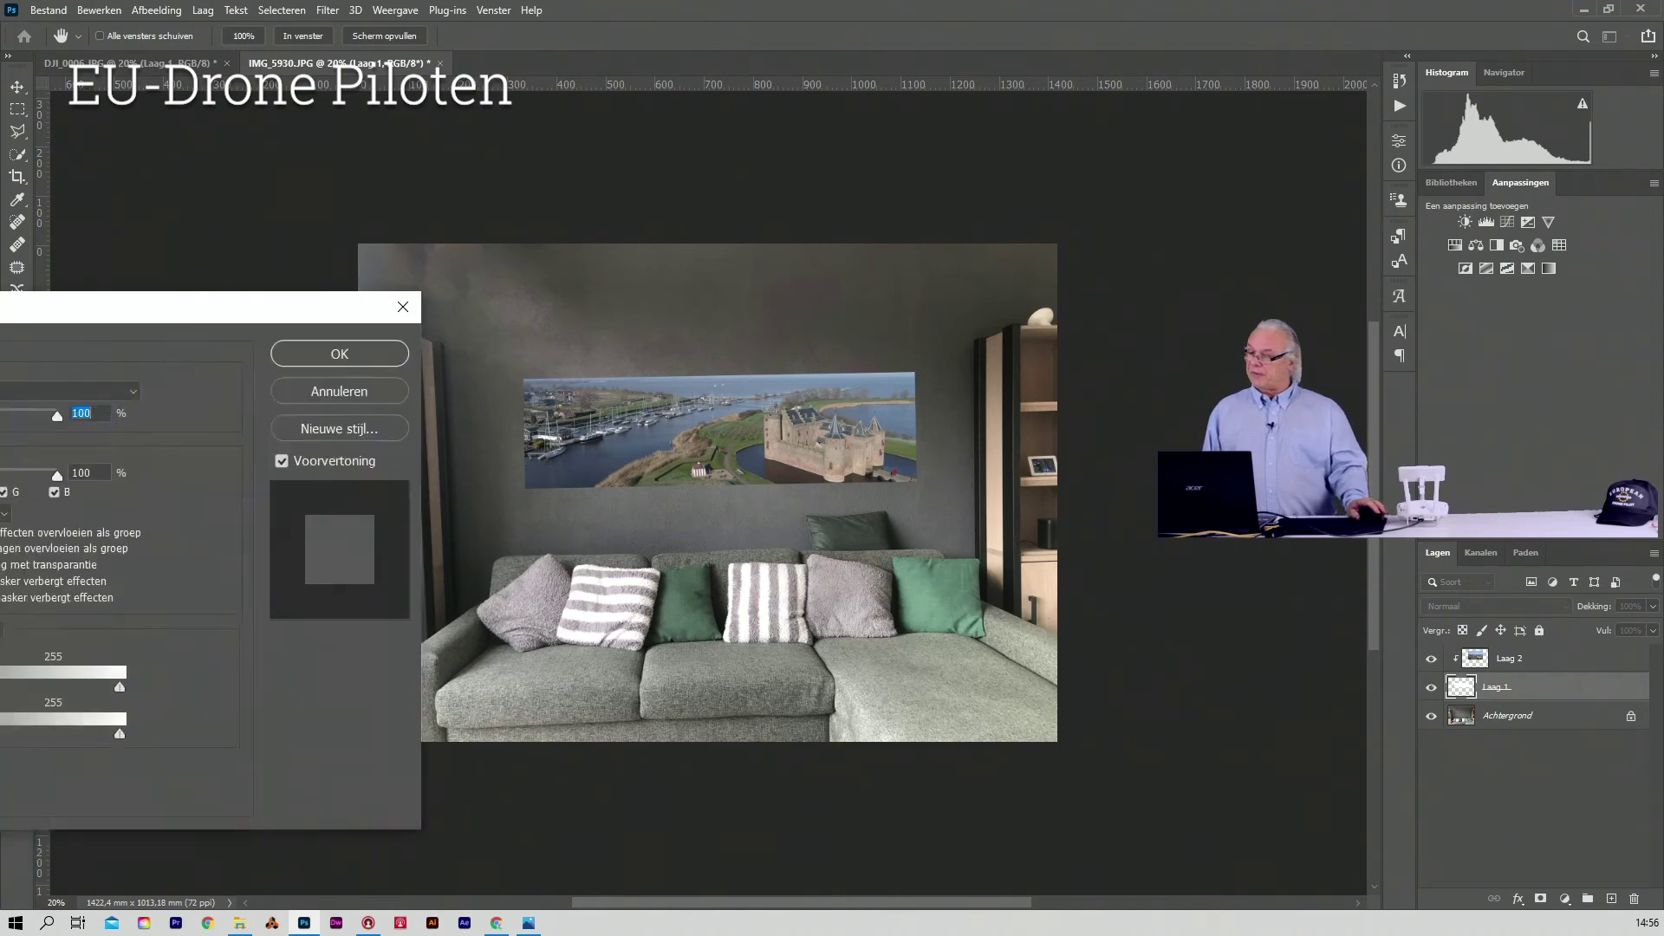
{"action": "mouse_move", "coordinate": [35, 312]}
{"action": "left_mouse_down"}
{"action": "mouse_move", "coordinate": [996, 54]}
{"action": "mouse_move", "coordinate": [824, 119]}
{"action": "mouse_move", "coordinate": [797, 174]}
{"action": "left_mouse_up"}
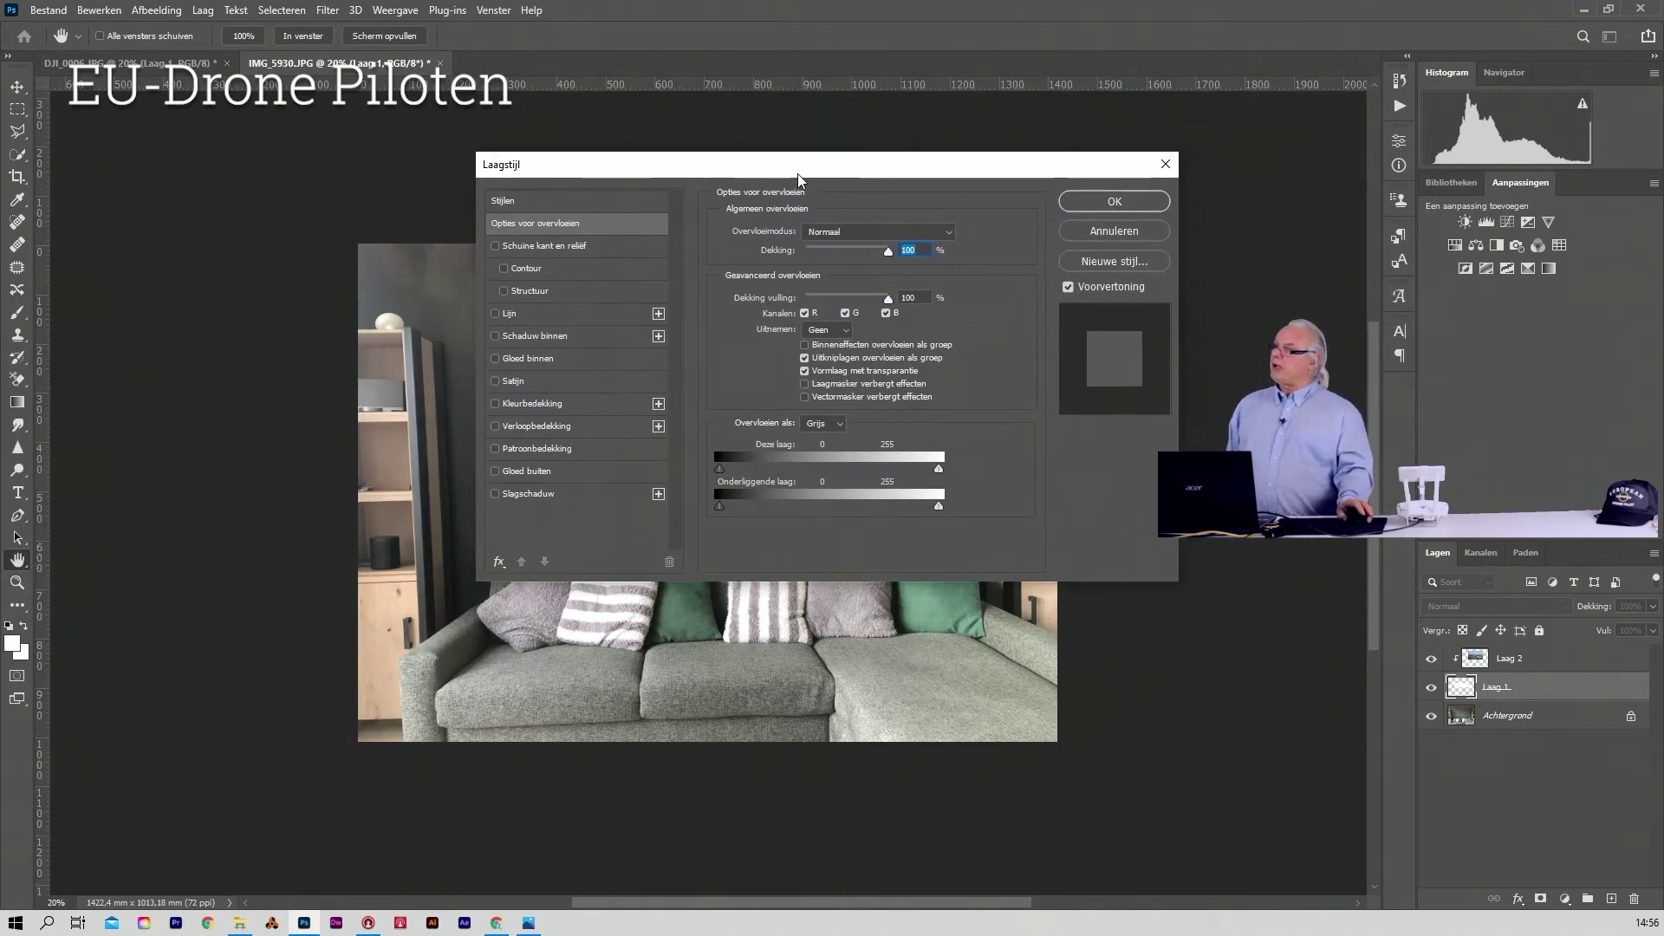
{"action": "mouse_move", "coordinate": [684, 168]}
{"action": "left_mouse_down"}
{"action": "mouse_move", "coordinate": [1309, 141]}
{"action": "mouse_move", "coordinate": [1276, 145]}
{"action": "left_mouse_up"}
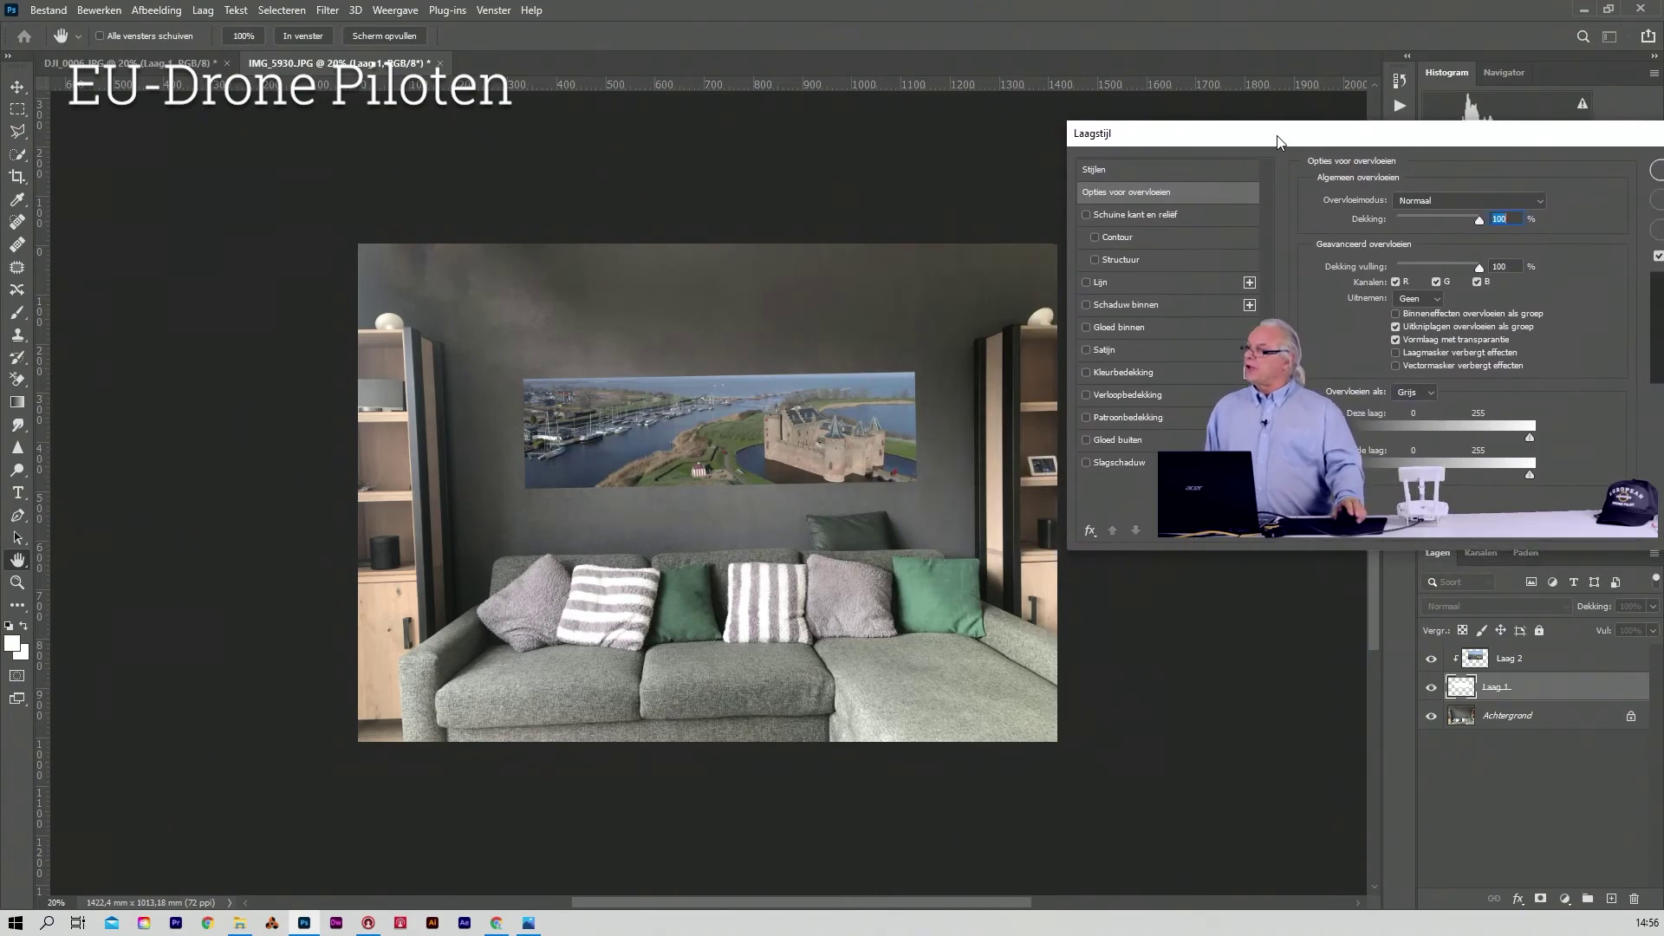
{"action": "left_click", "coordinate": [1085, 220]}
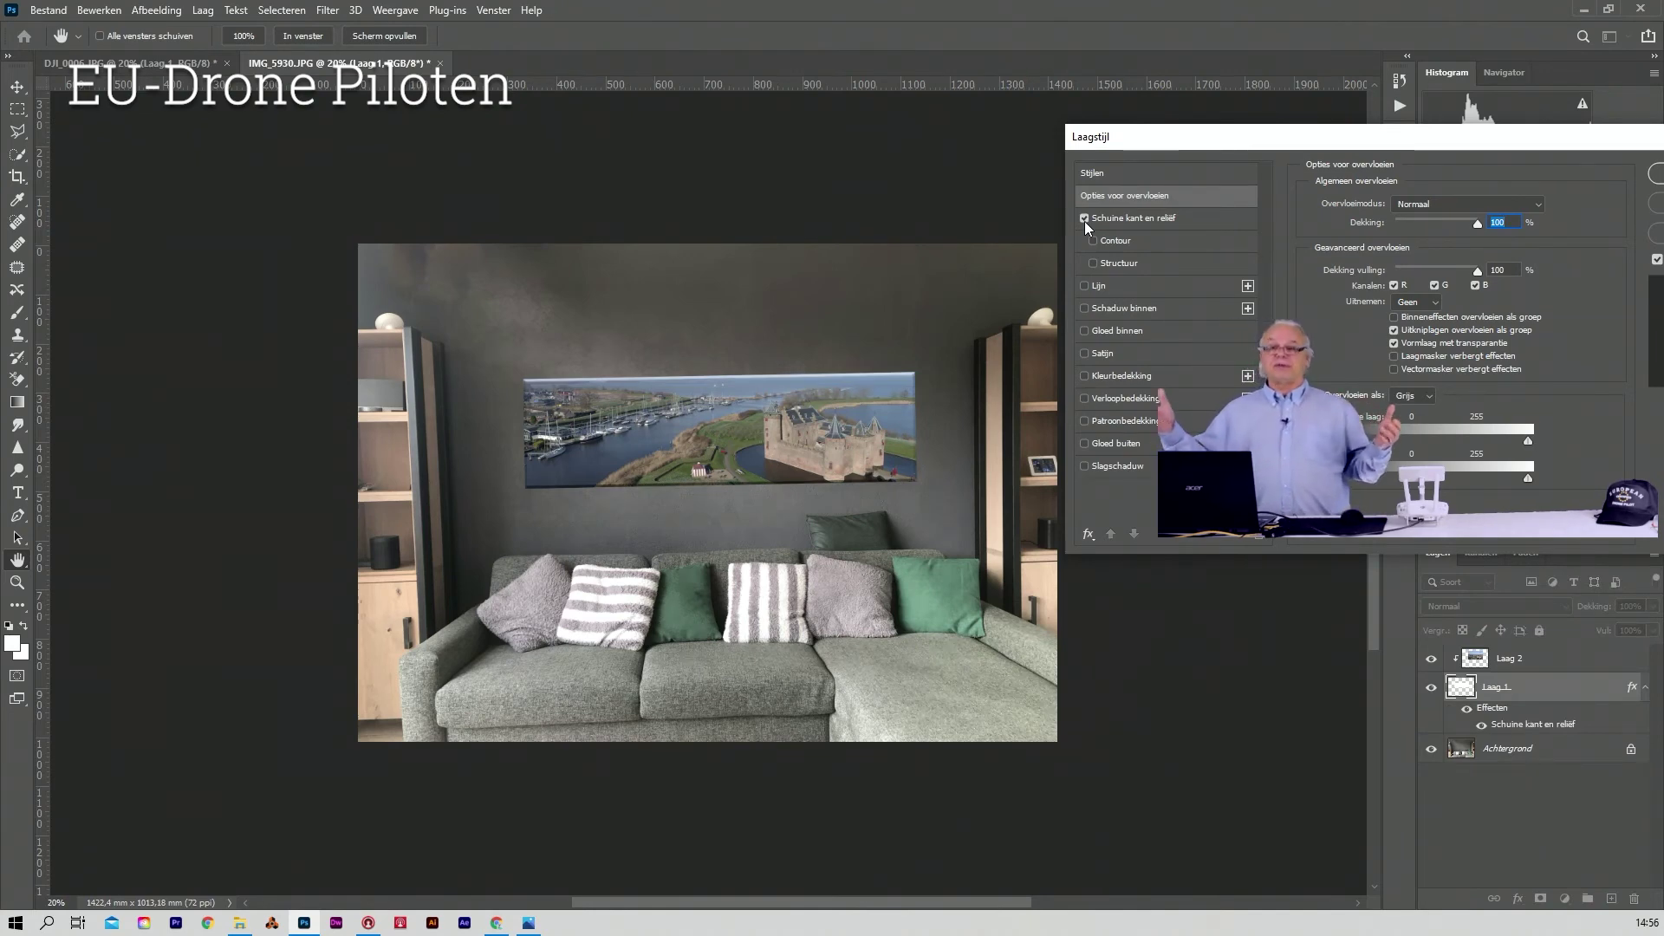
{"action": "key", "text": "ctrl+plus"}
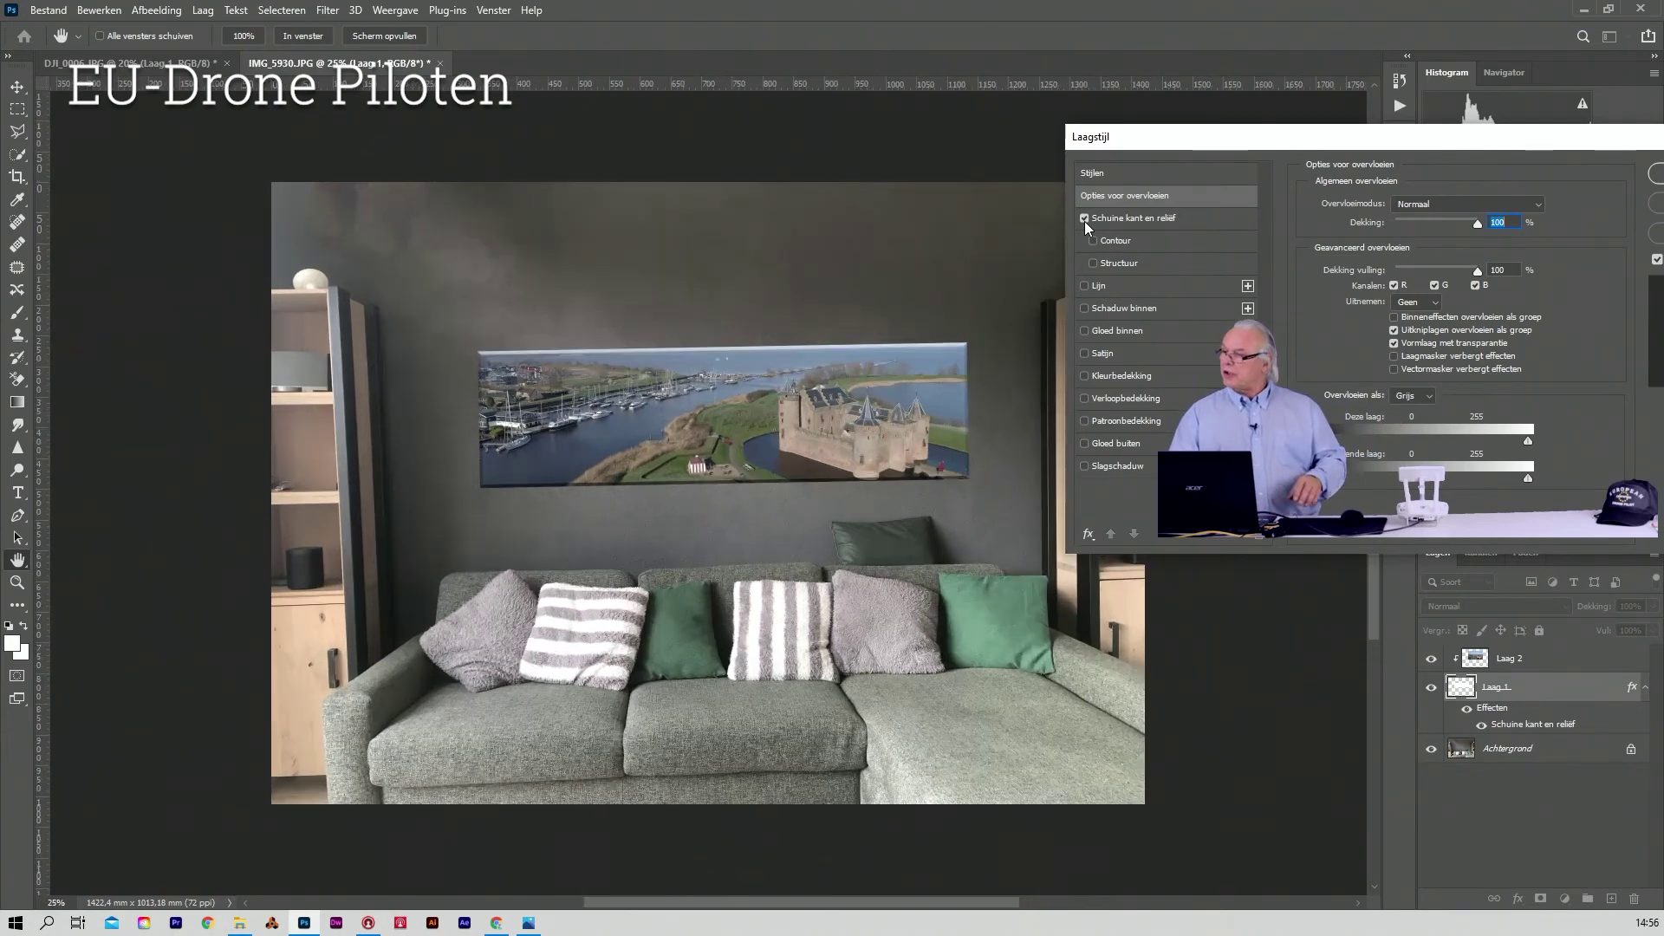
{"action": "key", "text": "ctrl+plus"}
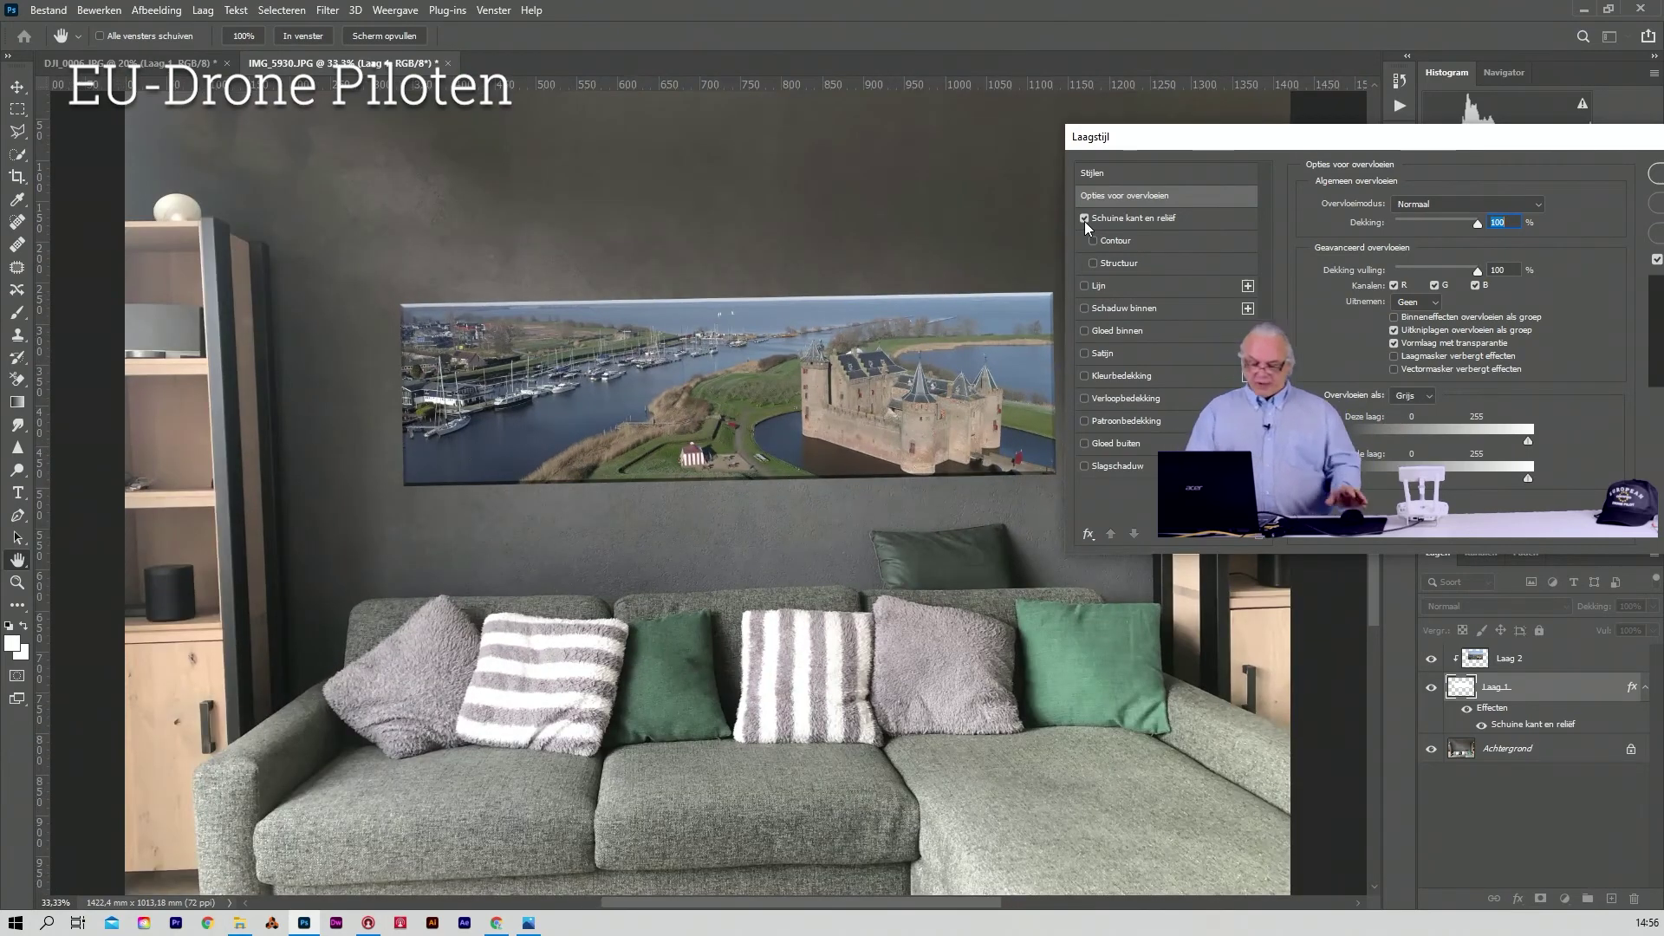
{"action": "left_click_drag", "start_coordinate": [908, 140], "coordinate": [746, 187]}
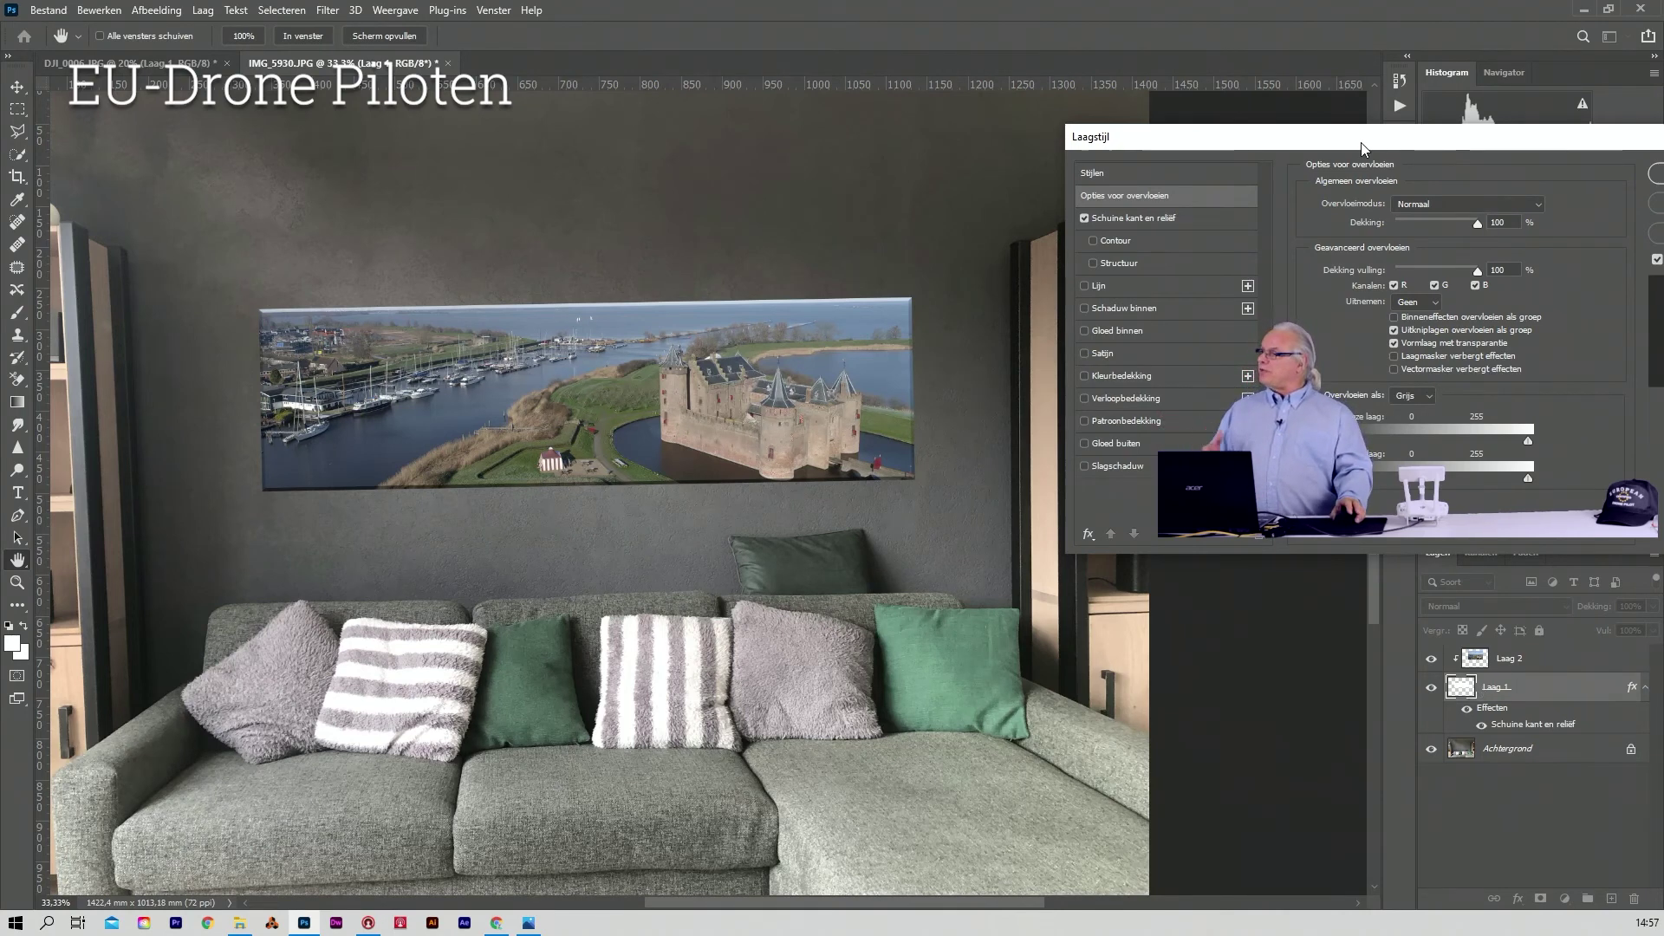
{"action": "left_click_drag", "start_coordinate": [1359, 141], "coordinate": [1322, 141]}
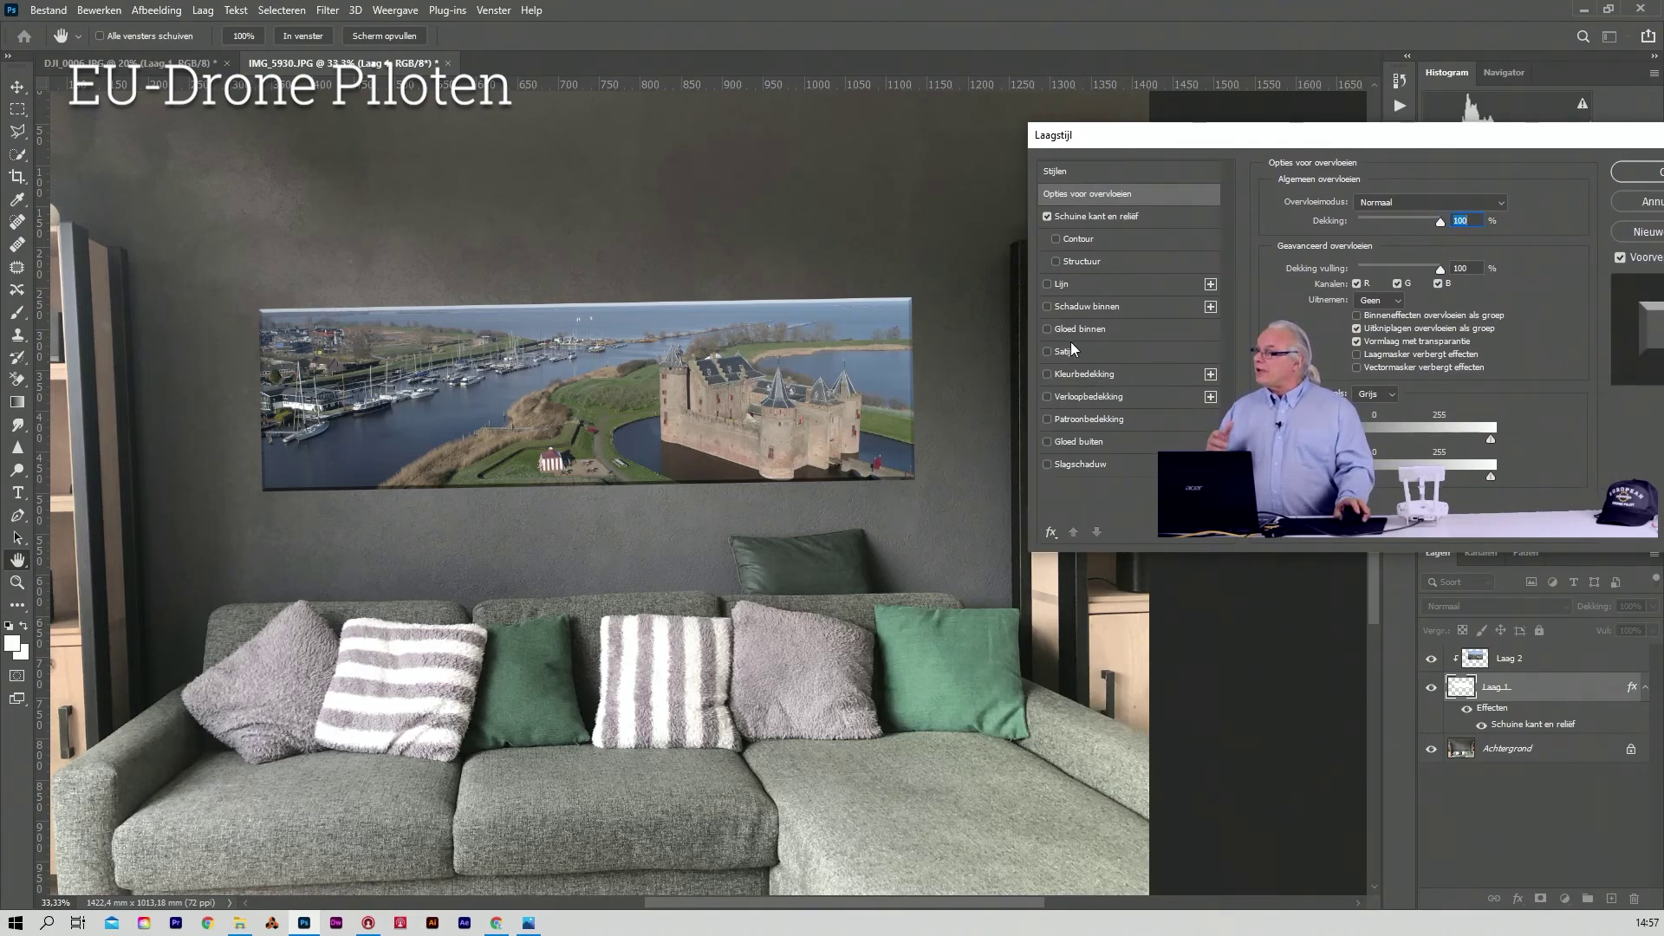
- Give the Laag 1 frame a drop shadow: distance 5 px, angle 135, size 65 px
{"action": "left_click", "coordinate": [1046, 465]}
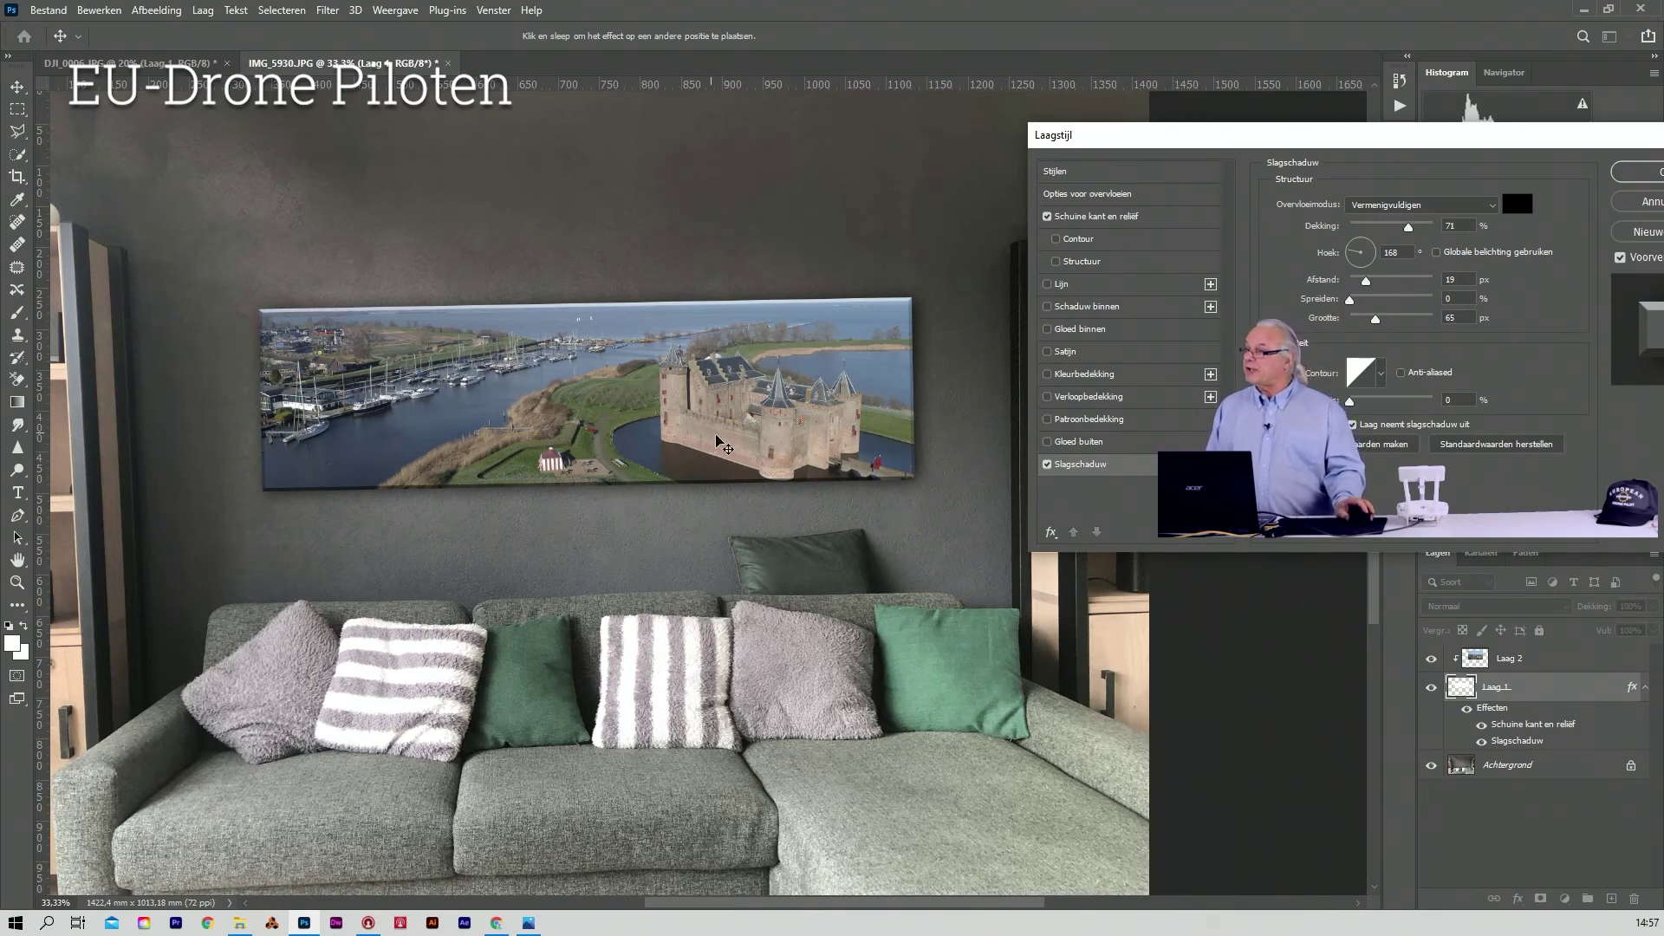
{"action": "mouse_move", "coordinate": [747, 457]}
{"action": "left_mouse_down"}
{"action": "mouse_move", "coordinate": [757, 425]}
{"action": "mouse_move", "coordinate": [704, 438]}
{"action": "left_mouse_up"}
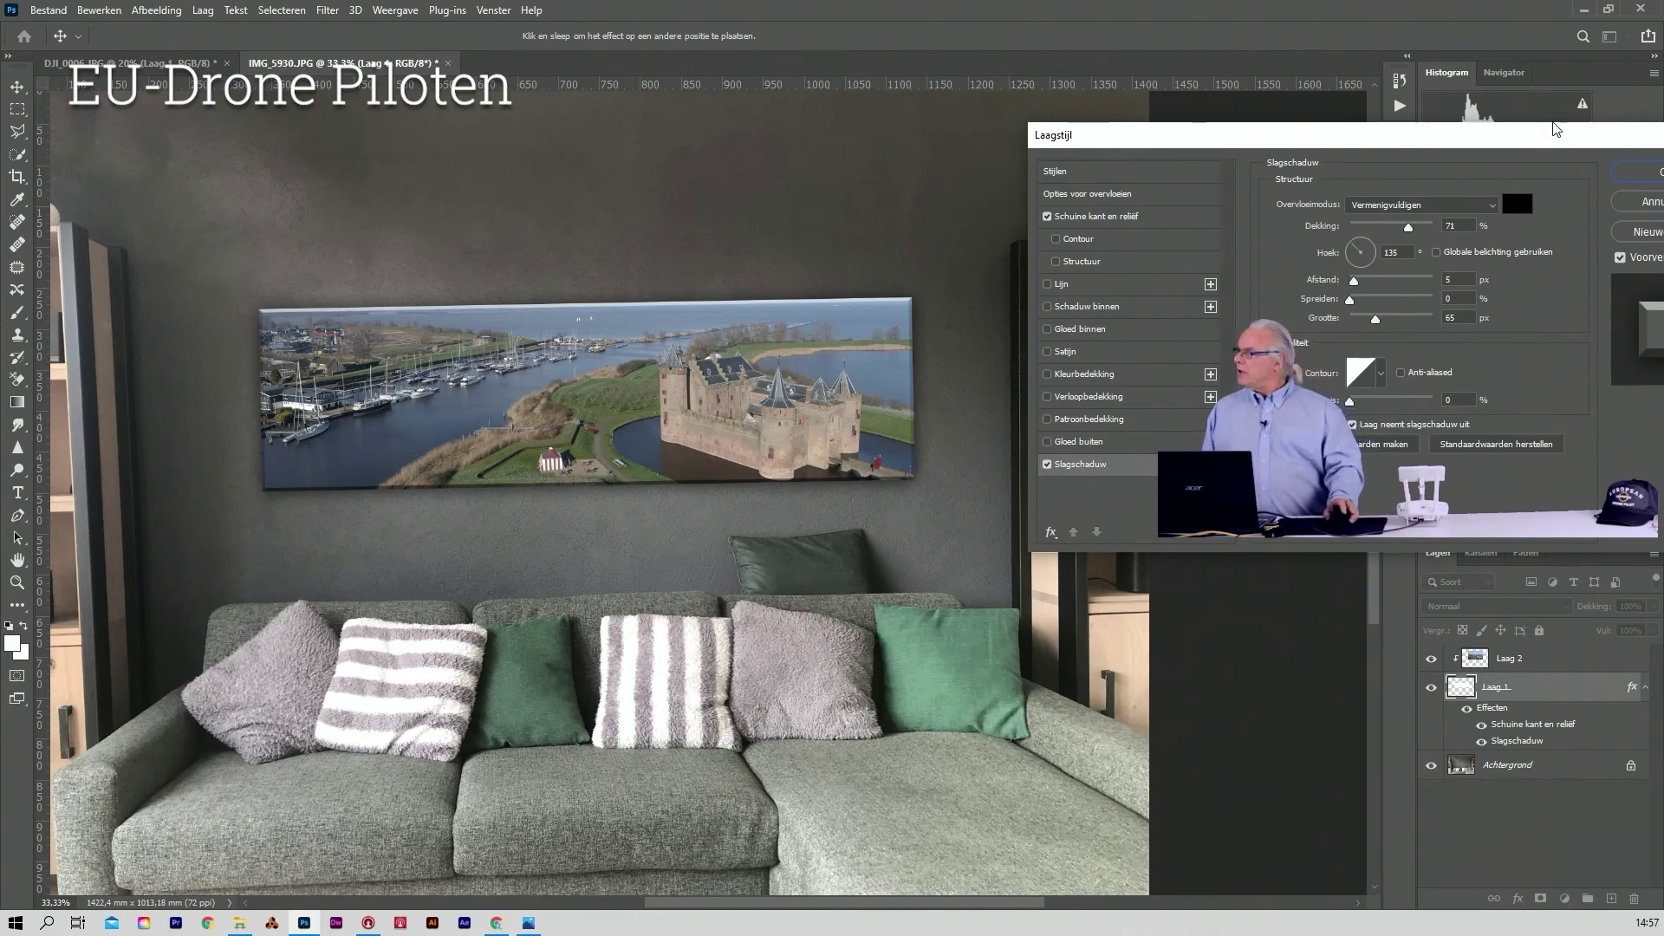
{"action": "left_click_drag", "start_coordinate": [1557, 134], "coordinate": [1375, 101]}
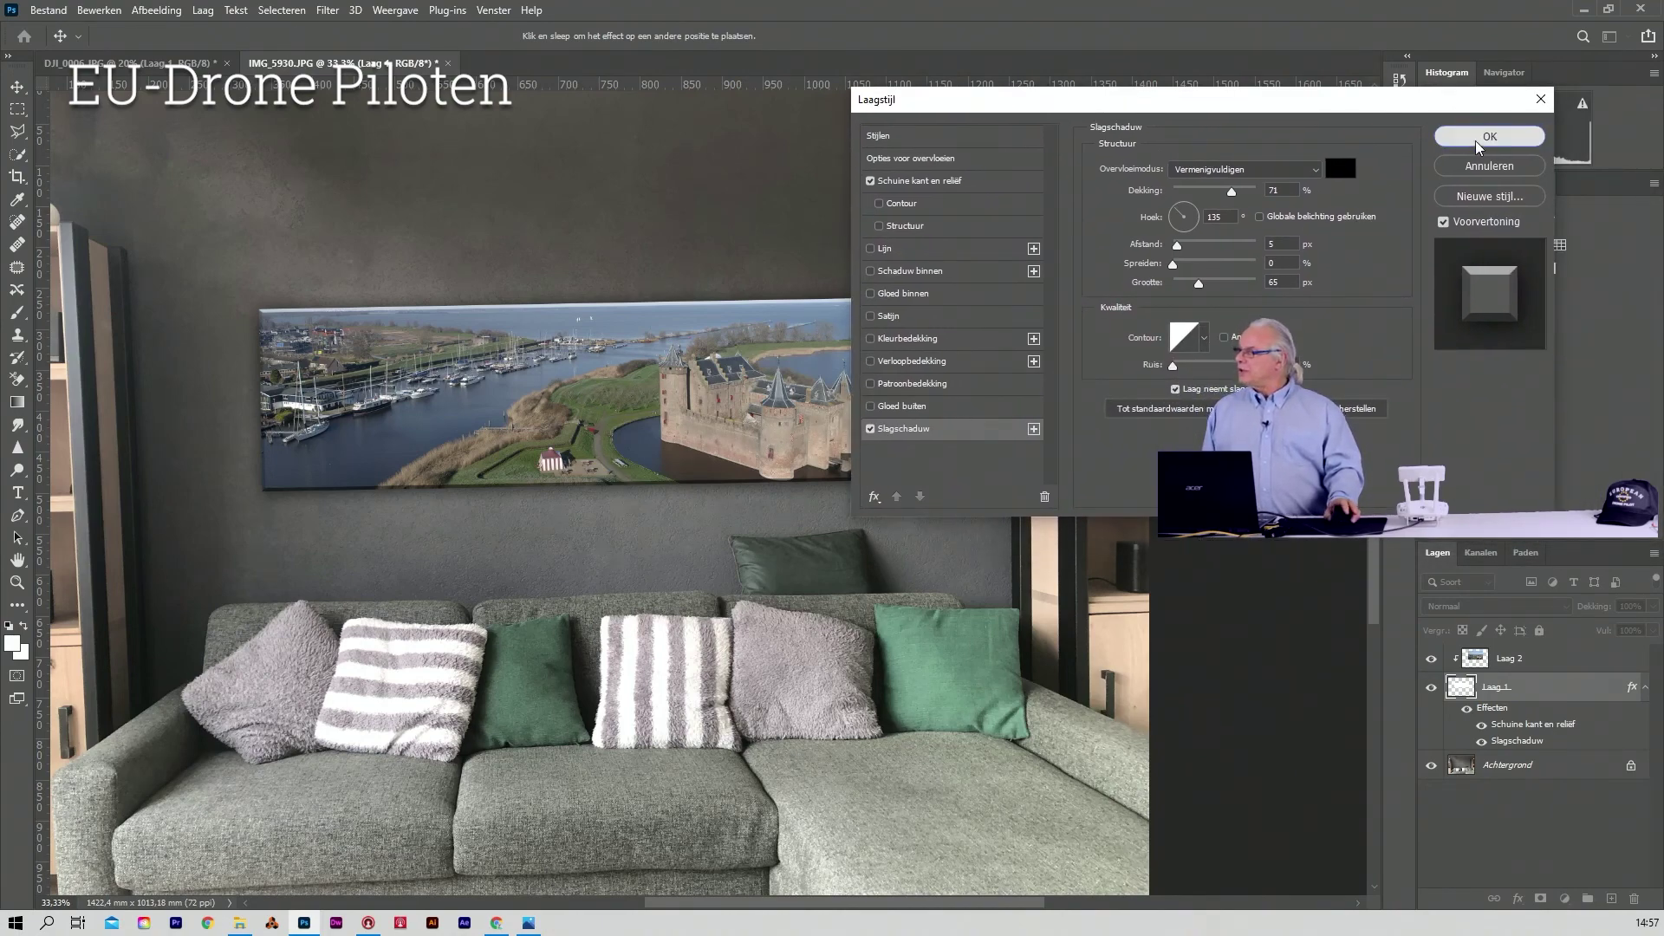
{"action": "left_click", "coordinate": [1473, 138]}
{"action": "left_click", "coordinate": [1560, 660]}
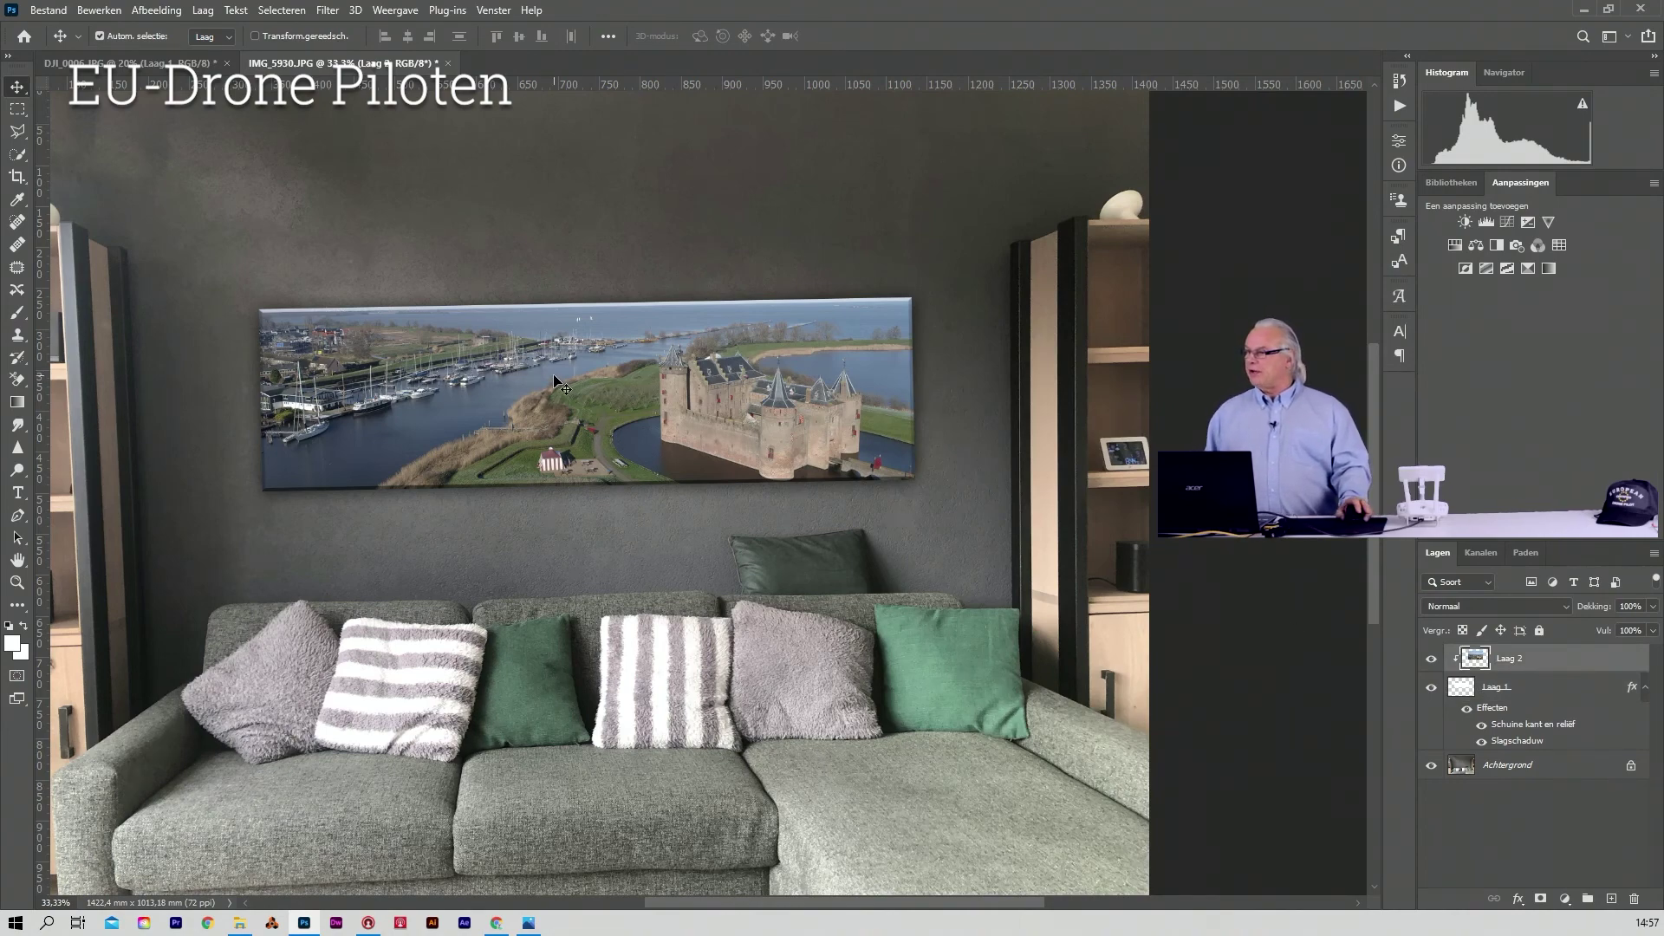
- Nudge the castle photo on Laag 2 slightly upward within the frame, then deselect
{"action": "left_click_drag", "start_coordinate": [560, 381], "coordinate": [562, 371]}
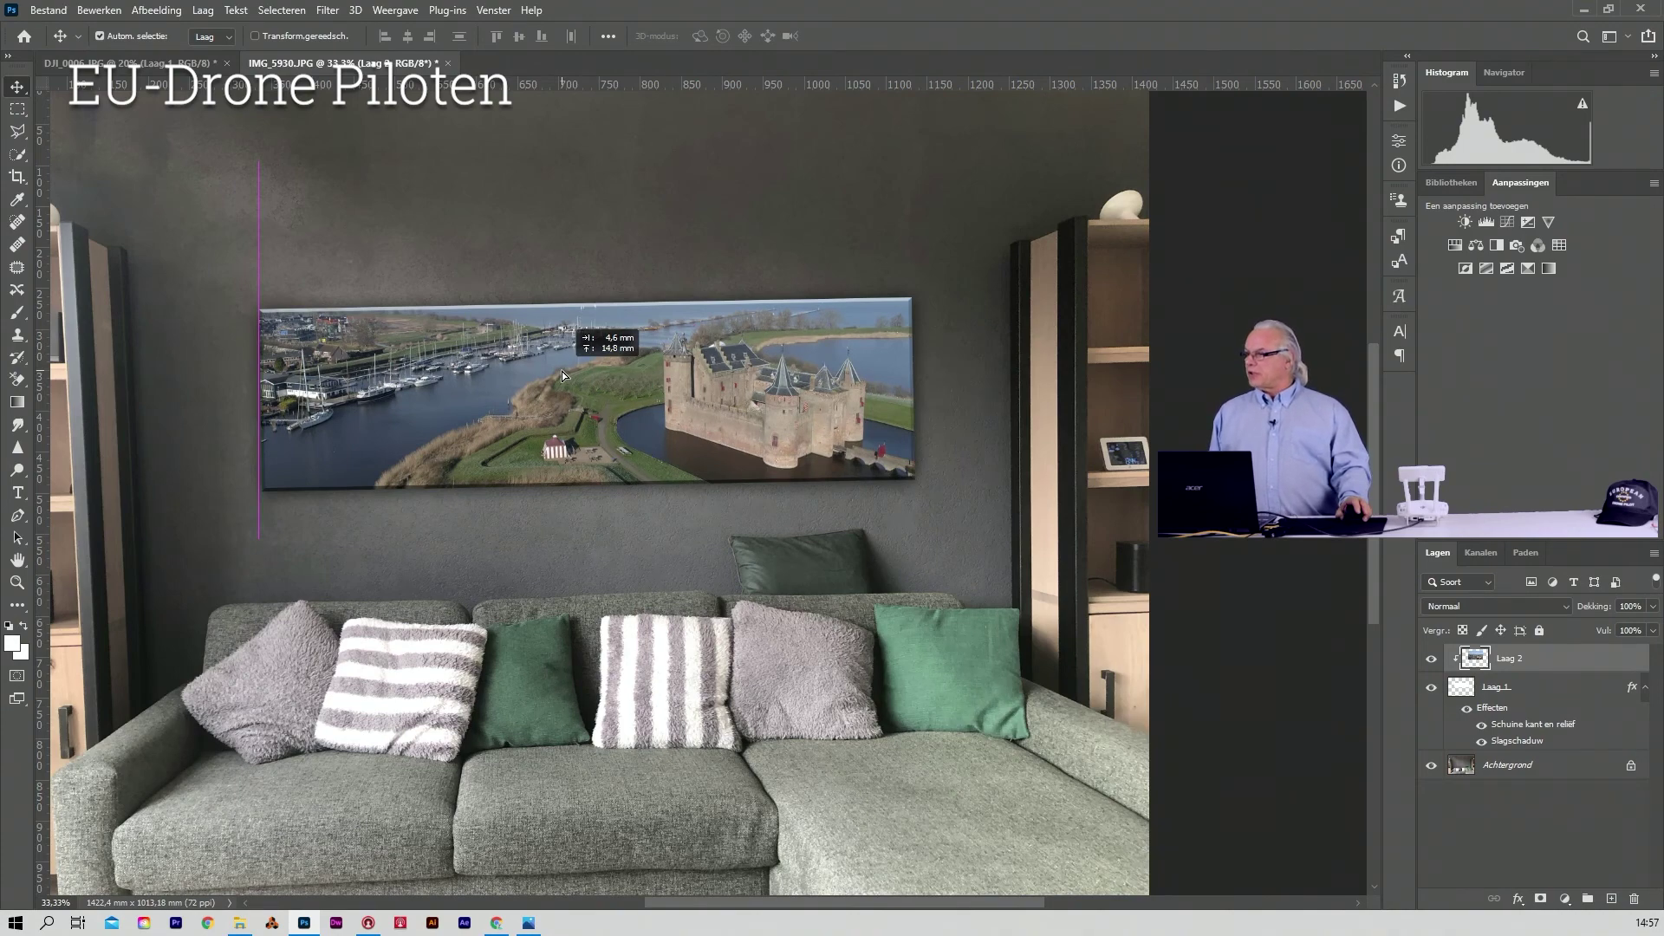
{"action": "left_click", "coordinate": [318, 208]}
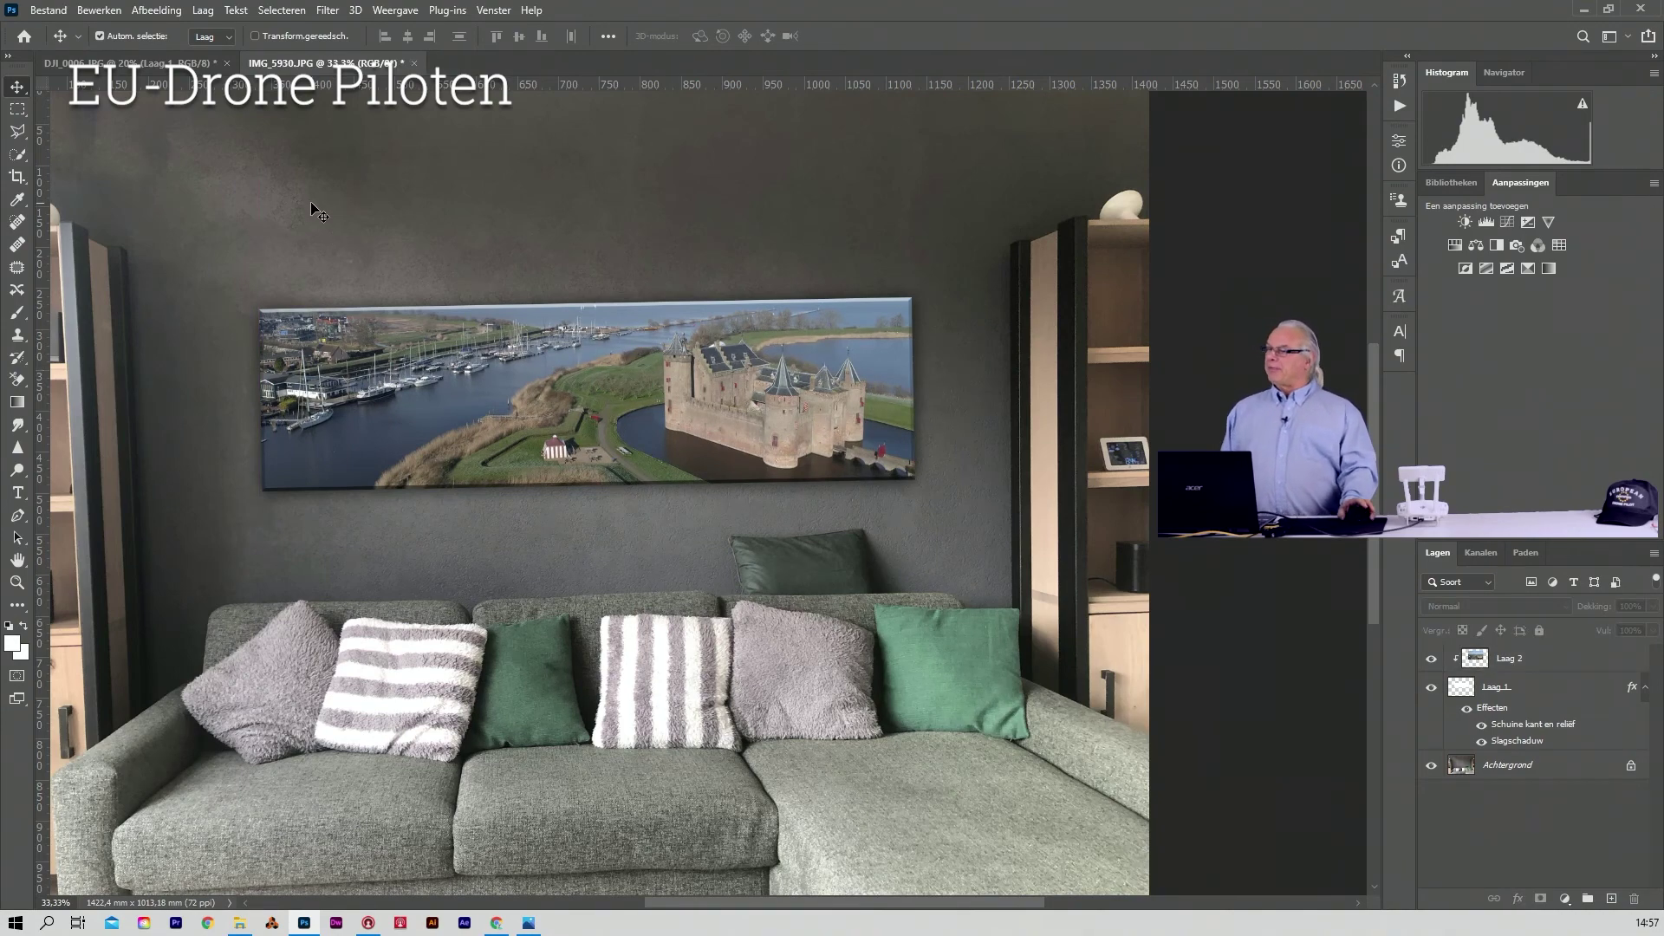